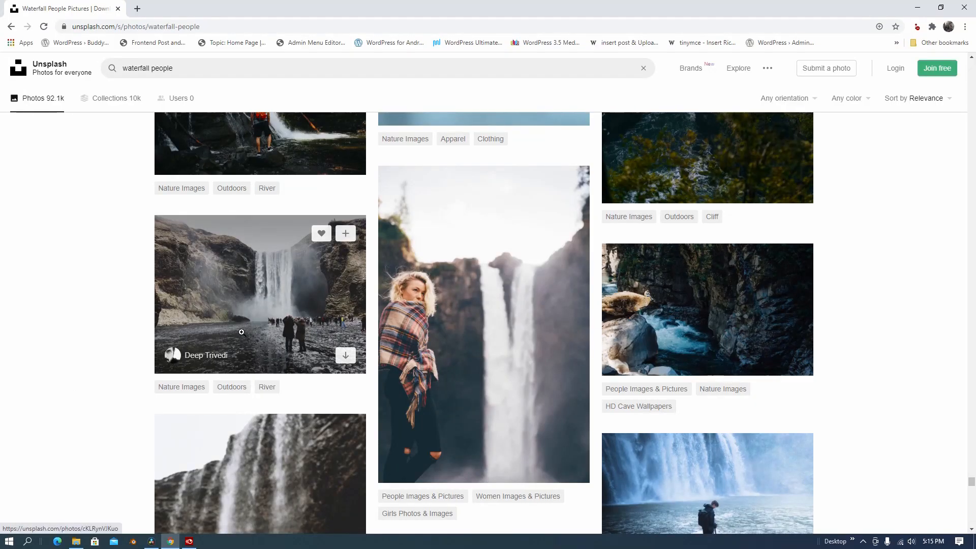
Open the waterfall photo with two people on the rocky shore and browse its photographer's page
left_click(242, 332)
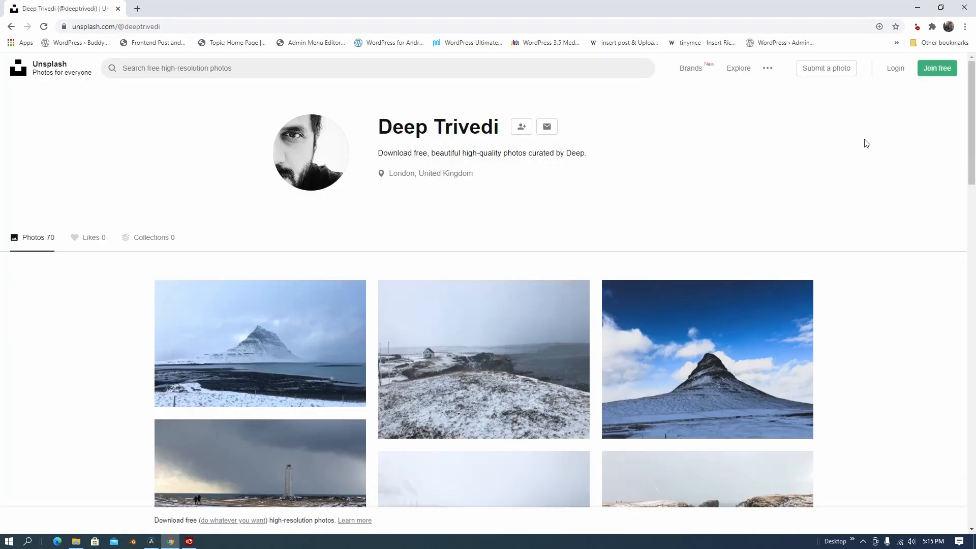
scroll(880, 150, "down", 20)
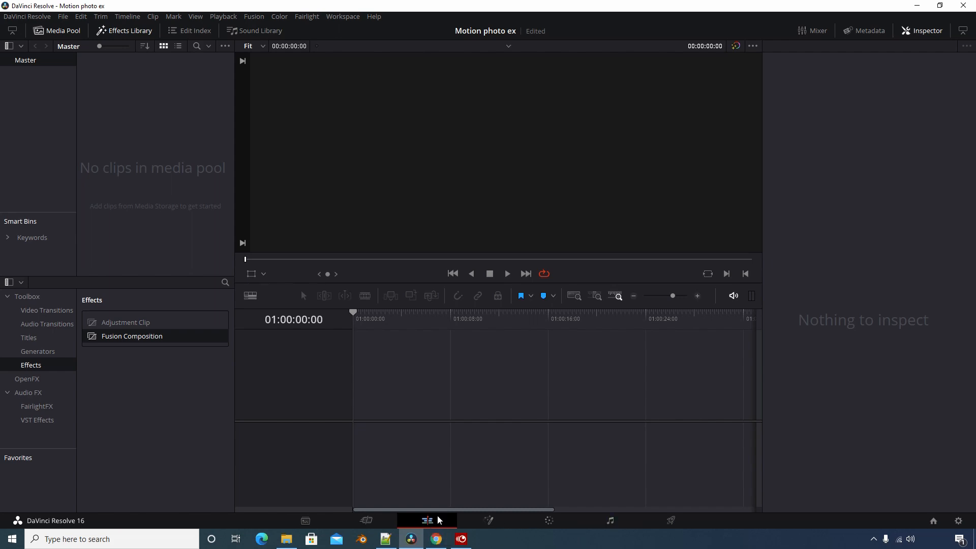
In DaVinci Resolve, import the waterfall photo from Saved Pictures into the media pool and place it at the start of the timeline
left_click(286, 539)
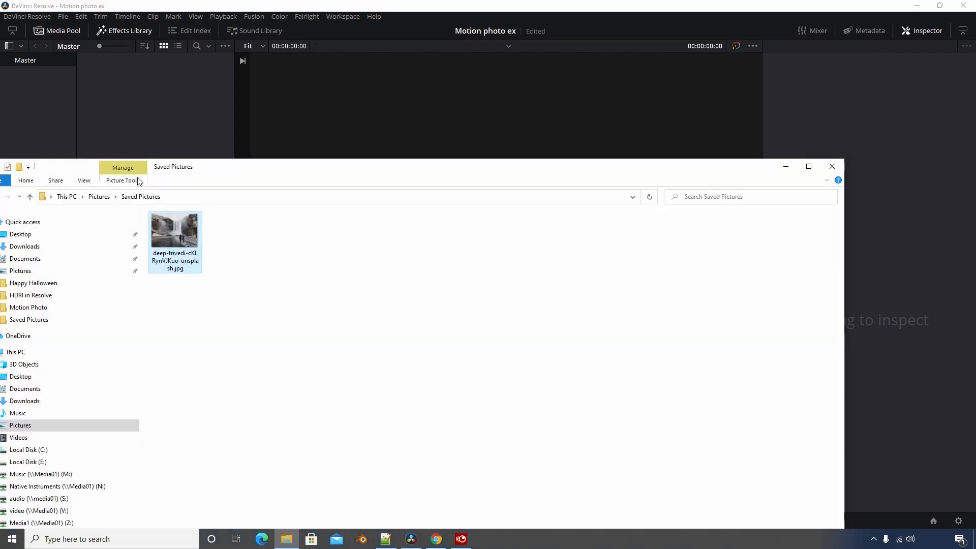
left_click_drag(538, 178, 131, 171)
left_click_drag(795, 108, 442, 139)
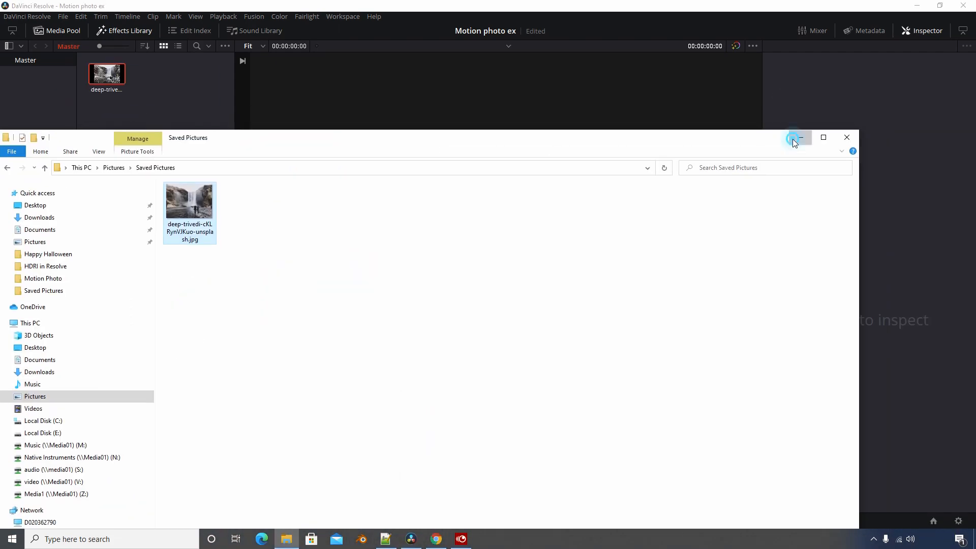
left_click(795, 139)
left_click_drag(104, 80, 359, 400)
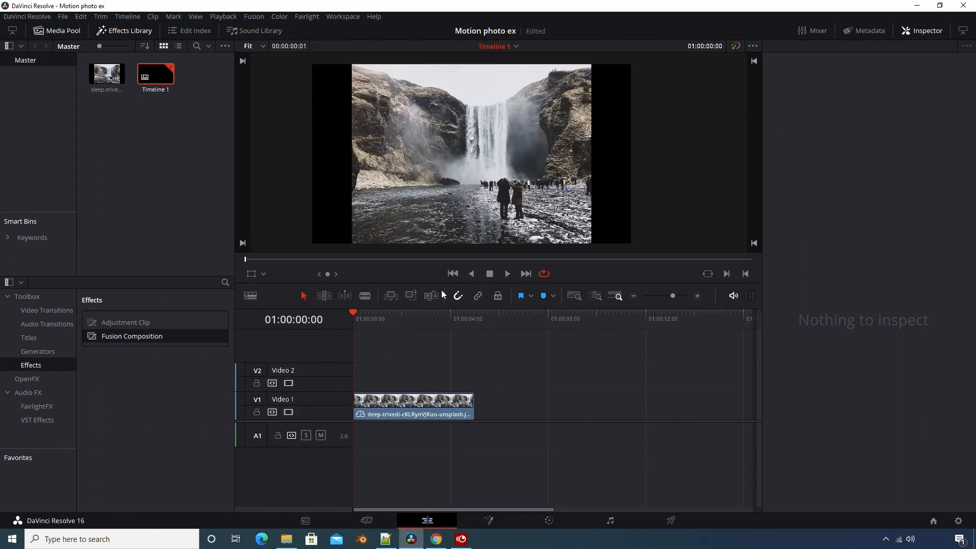
Set the photo clip's zoom to 1.33 on both axes so it fills the frame
left_click(116, 83)
mouse_move(117, 80)
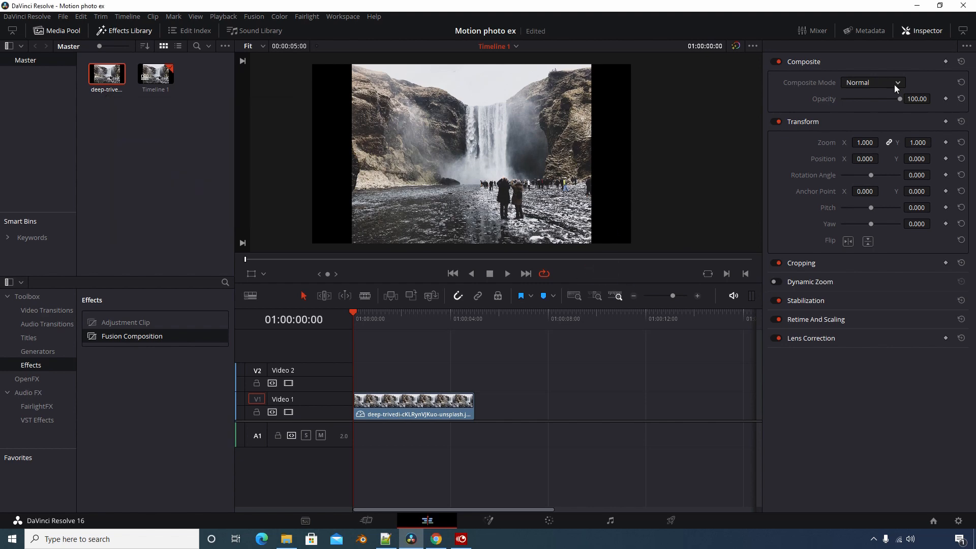
left_click_drag(875, 148, 870, 144)
left_click(868, 142)
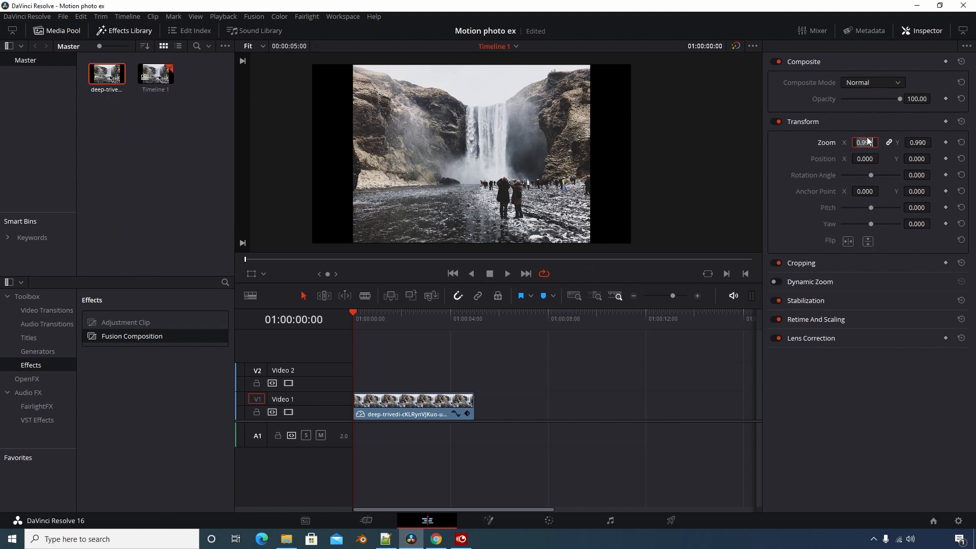
type("1.33")
key("Return")
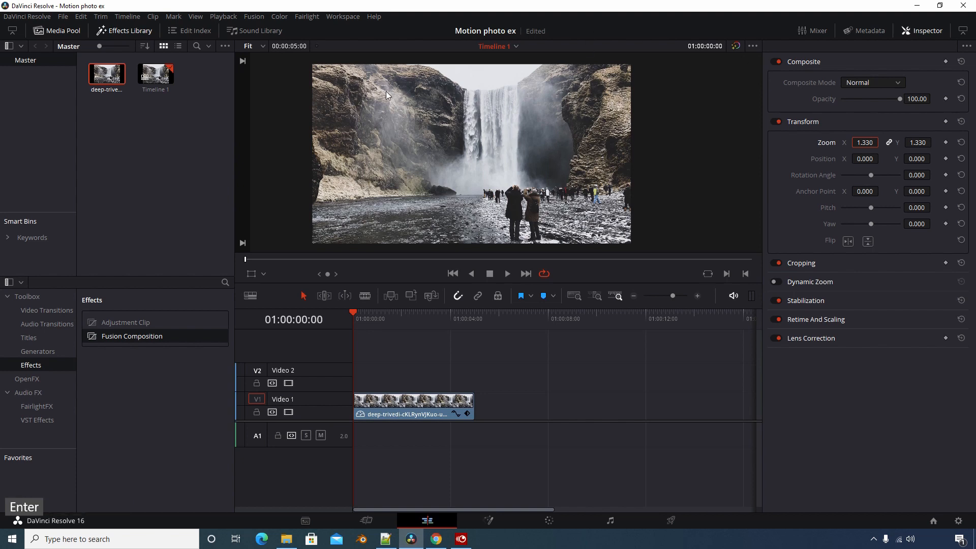
Convert the photo clip on the timeline into a new Fusion clip
left_click(416, 409)
right_click(414, 406)
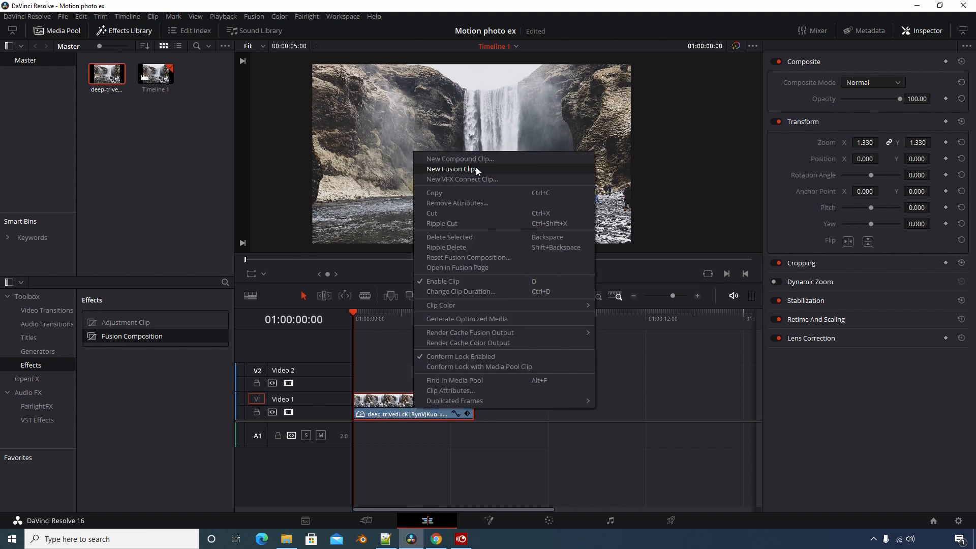
left_click(472, 168)
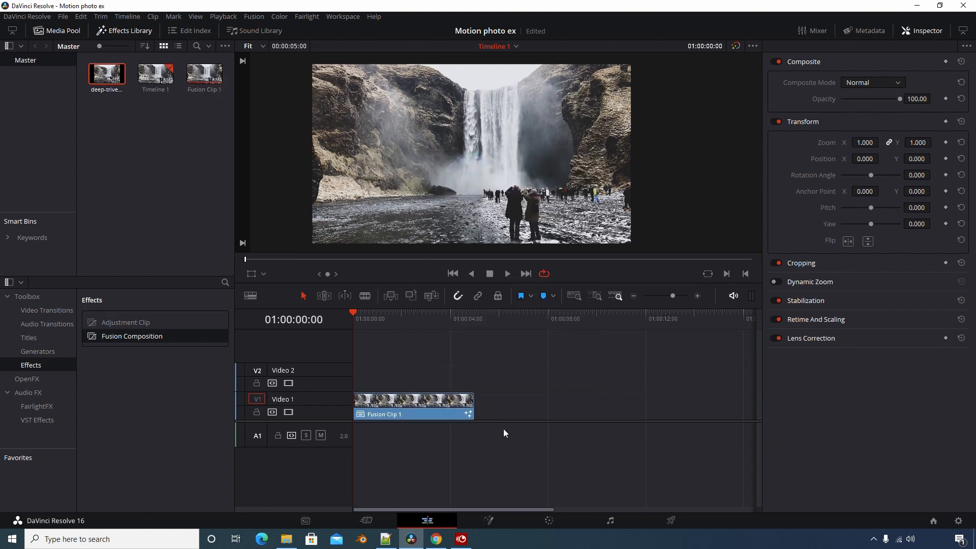
Save the Fusion viewer's image of the clip as "ref photo.exr" in the Saved Pictures folder
left_click(488, 520)
left_click(51, 320)
right_click(593, 133)
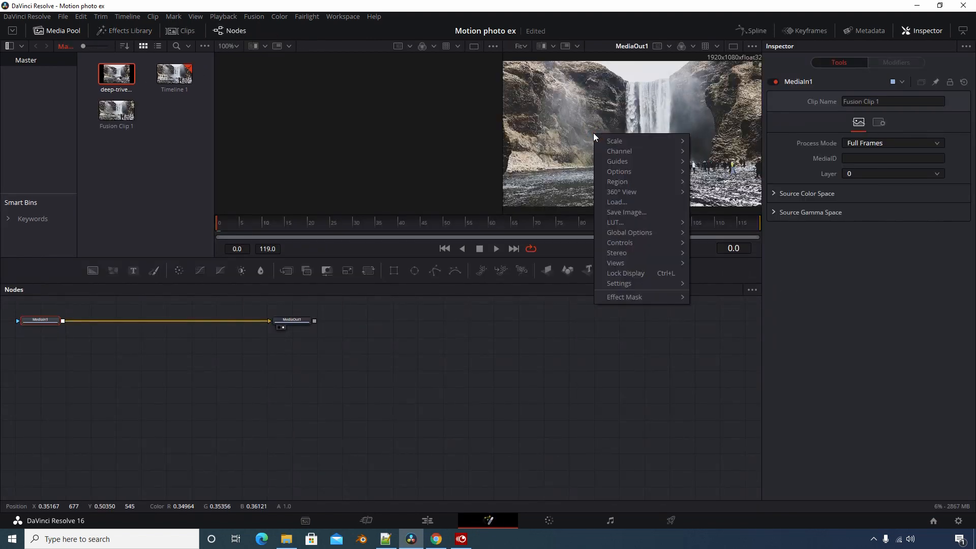
left_click(640, 210)
left_click(477, 234)
left_click(477, 234)
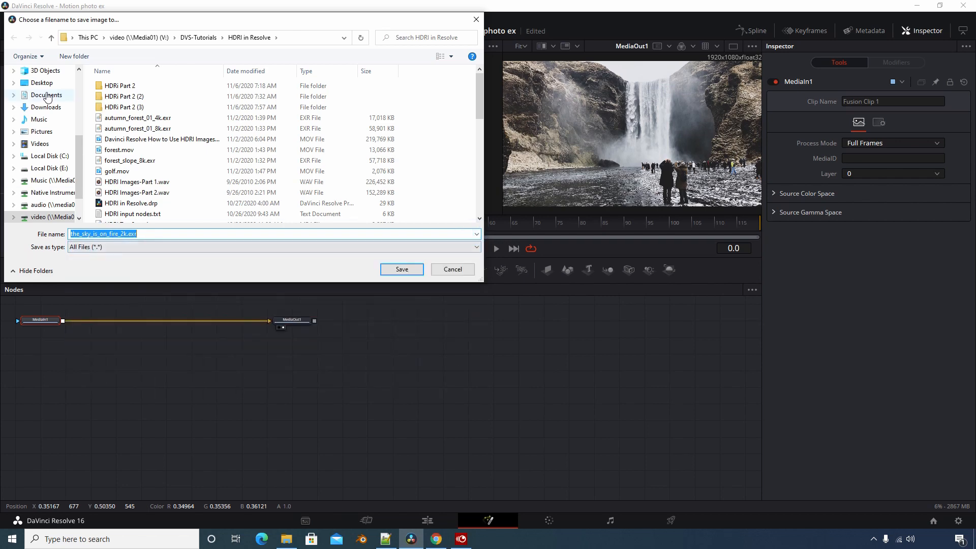
left_click(42, 131)
double_click(181, 89)
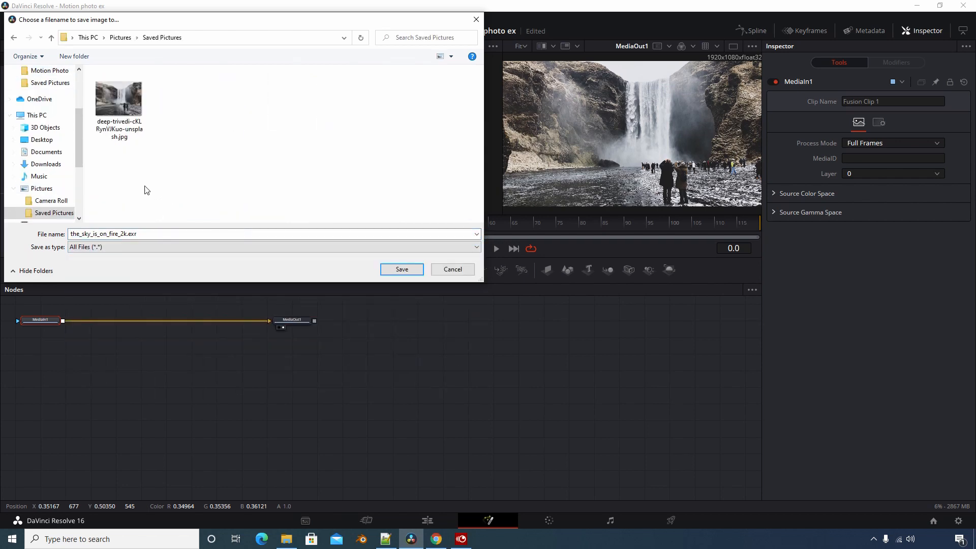
double_click(122, 234)
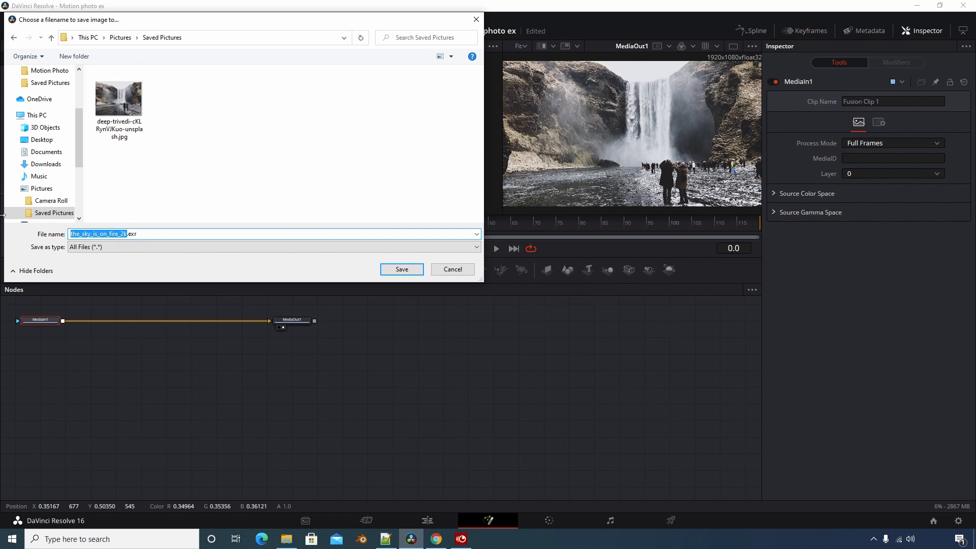
type("ref p")
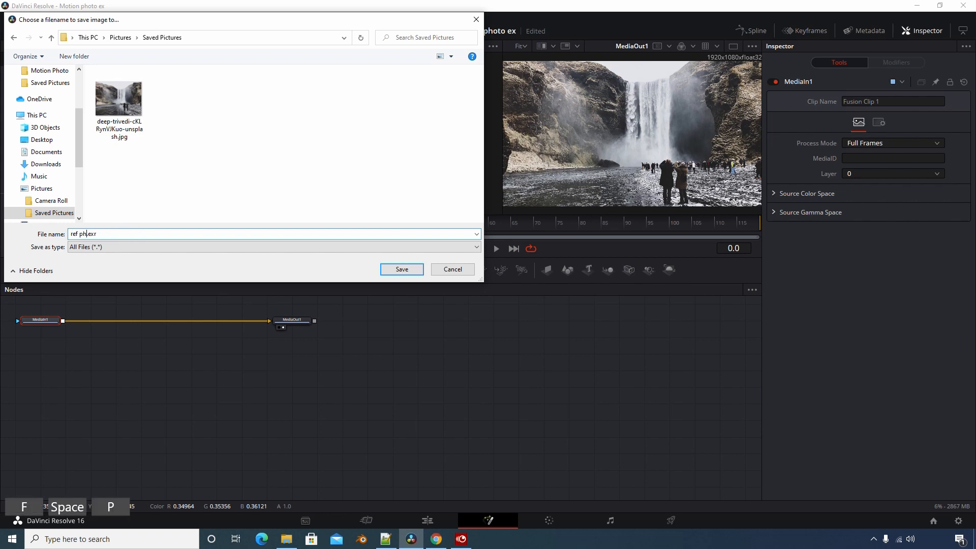
type("hoto")
key("Return")
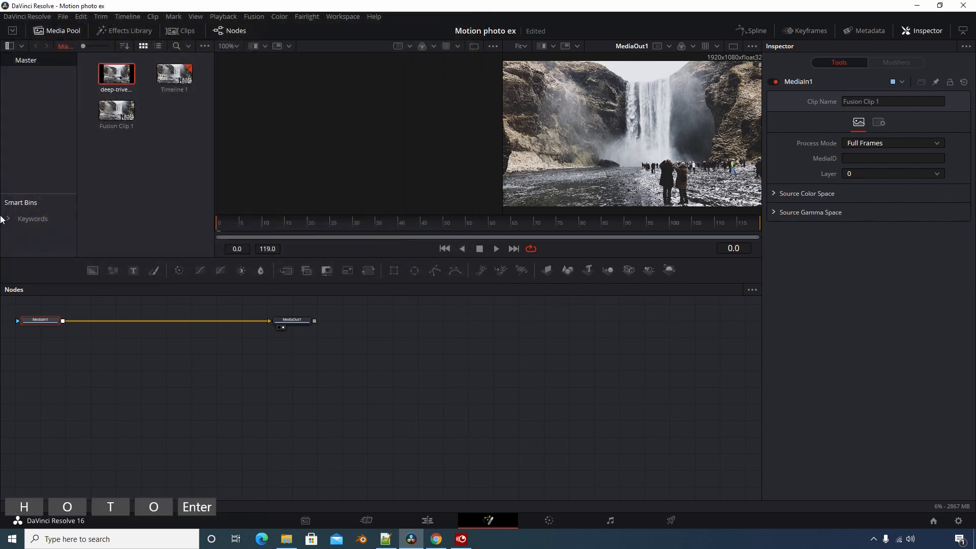
Return to the Edit page and import ref photo.exr from Saved Pictures into the media pool
left_click(427, 520)
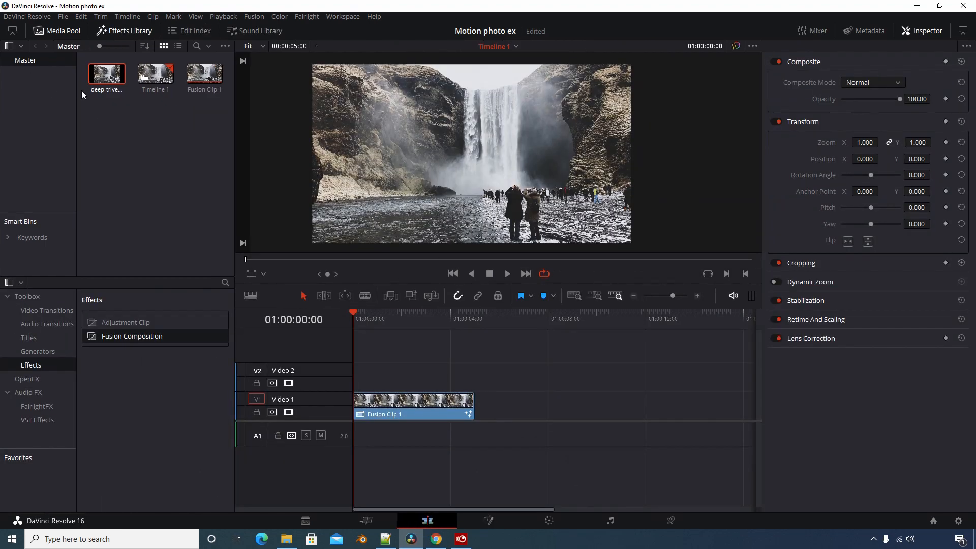
left_click(287, 539)
left_click(337, 147)
left_click(392, 139)
left_click_drag(424, 147, 395, 216)
left_click(538, 252)
left_click(713, 210)
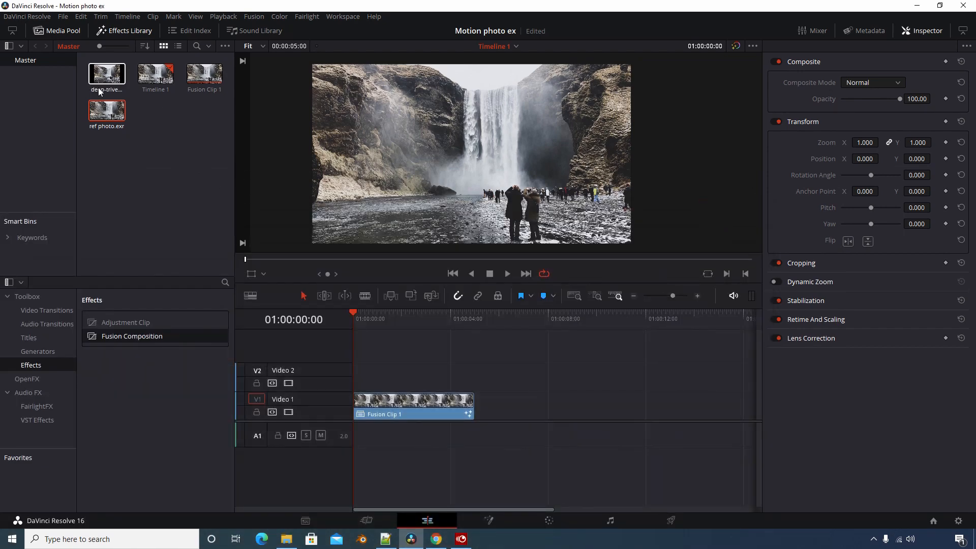
Replace the Fusion clip on Video 1 with ref photo.exr and move the playhead to 01:00:01:06
left_click_drag(496, 461, 413, 375)
key("Delete")
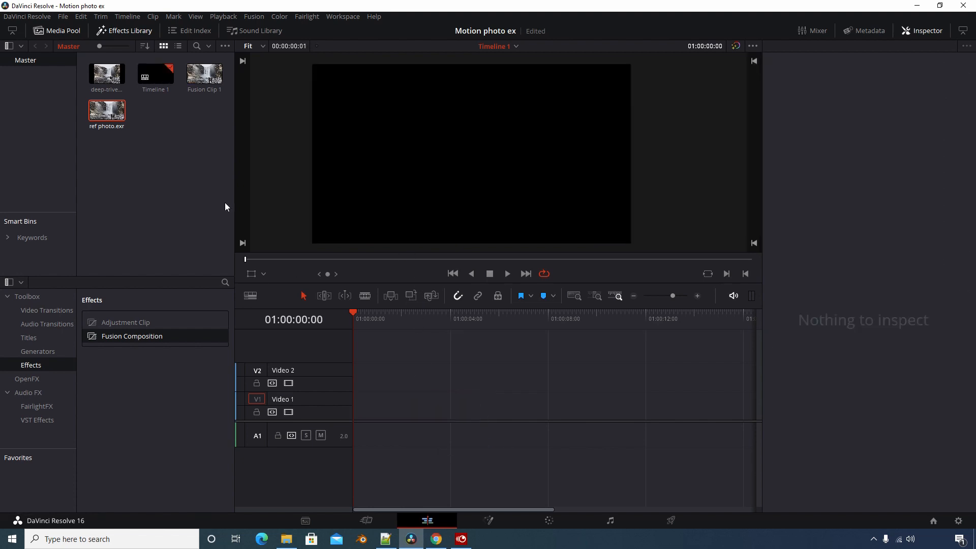
left_click_drag(101, 113, 347, 401)
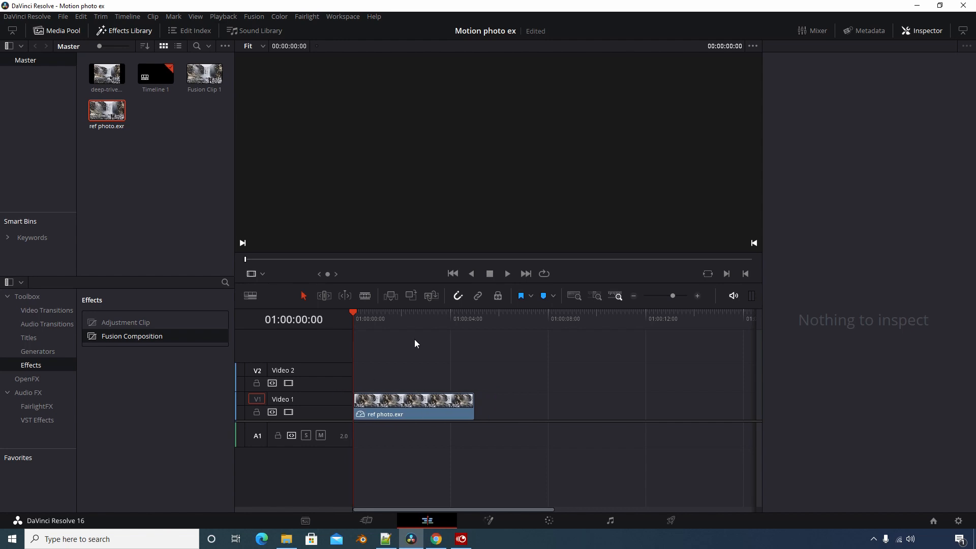
left_click_drag(412, 328, 384, 327)
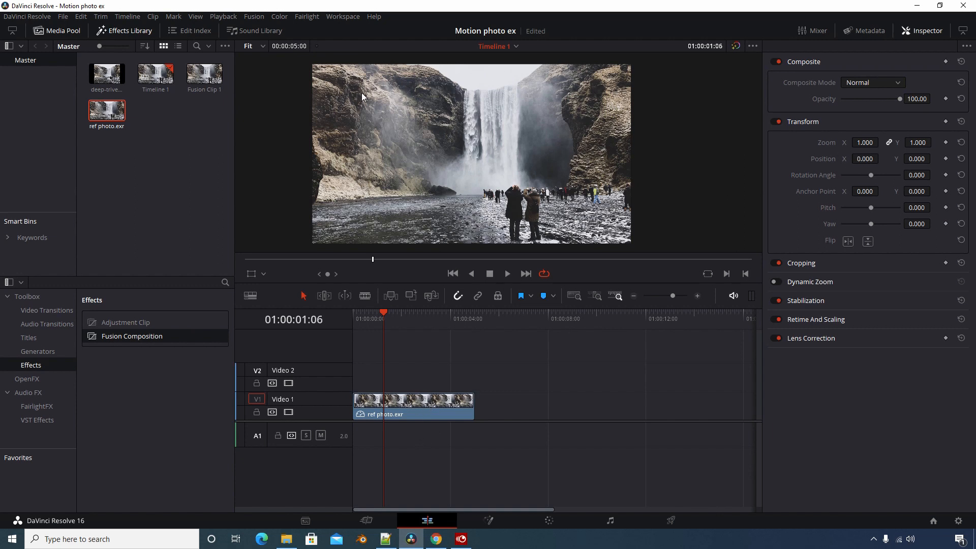
Open the ref photo clip in Fusion and shift its MediaIn1 and MediaOut1 nodes to make room before them
mouse_move(120, 118)
right_click(413, 408)
left_click(469, 268)
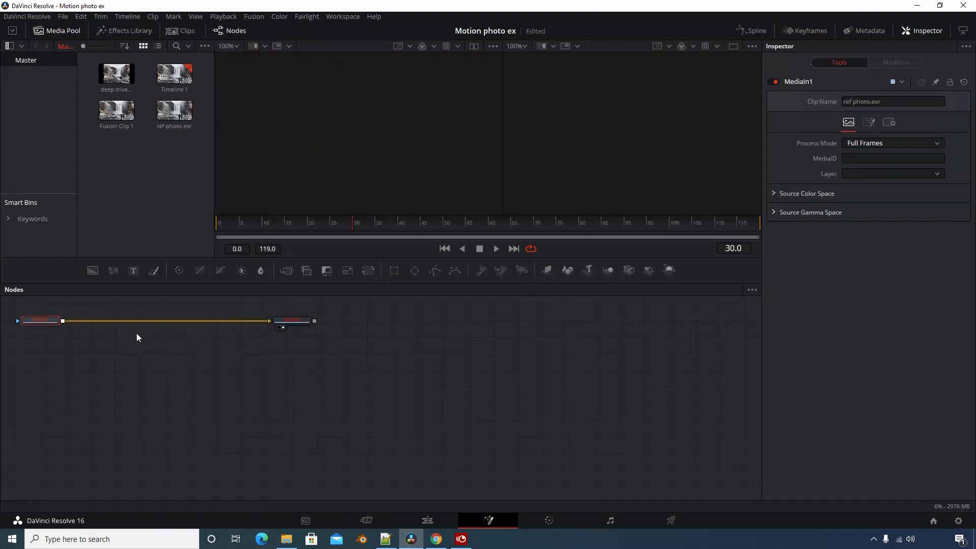
left_click_drag(331, 388, 203, 355)
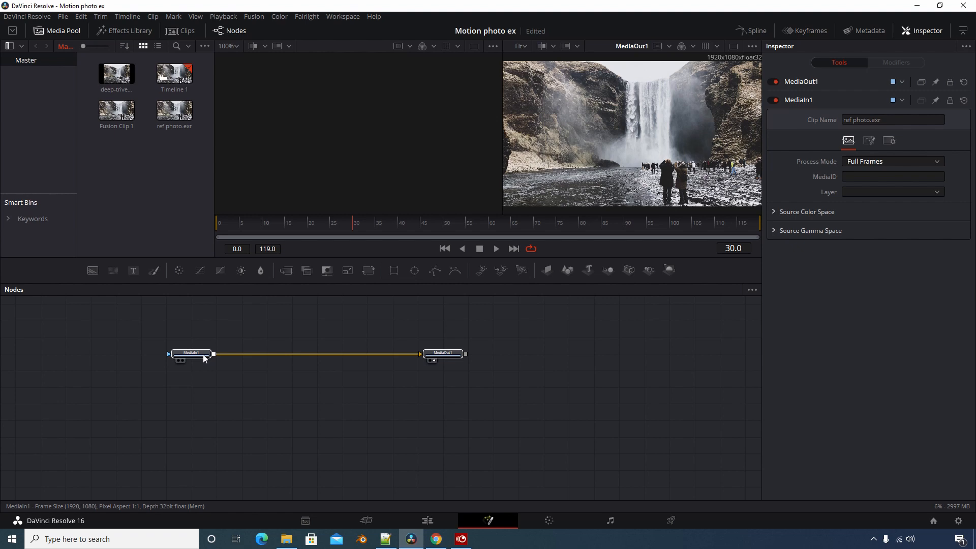
left_click(200, 356)
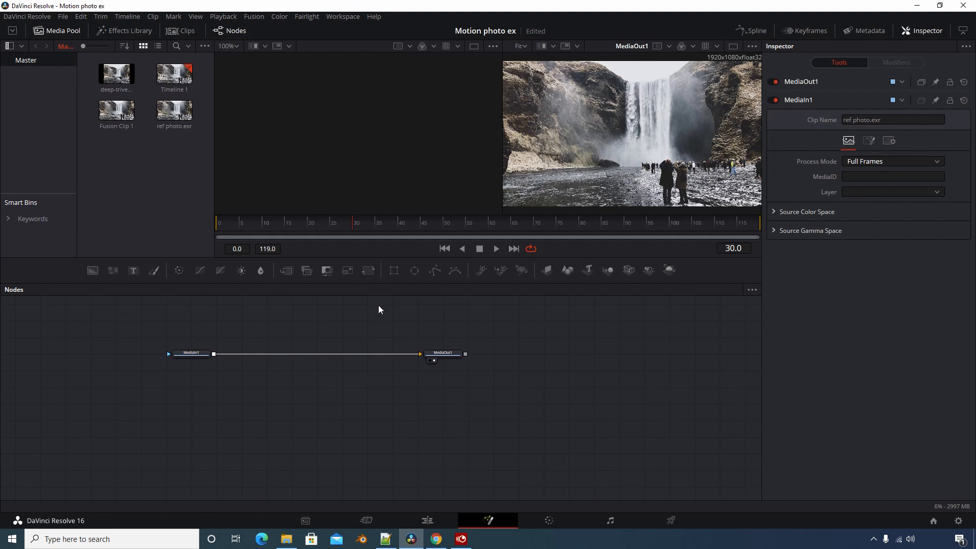
key("BackSpace")
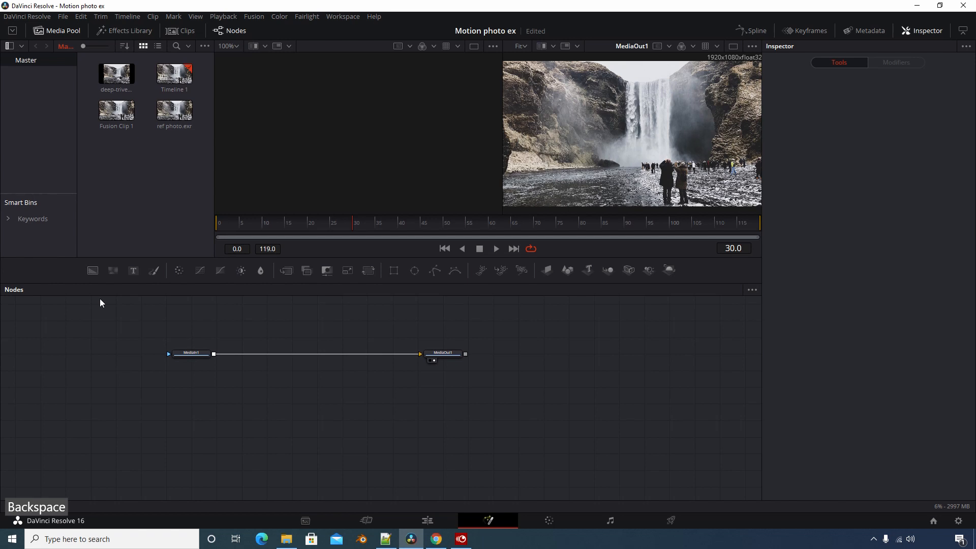
Add a Background node feeding a Paint node, and connect the Paint output to MediaIn1's effect mask input
left_click_drag(91, 270, 71, 359)
mouse_move(153, 271)
left_mouse_down()
mouse_move(110, 348)
mouse_move(86, 354)
left_mouse_up()
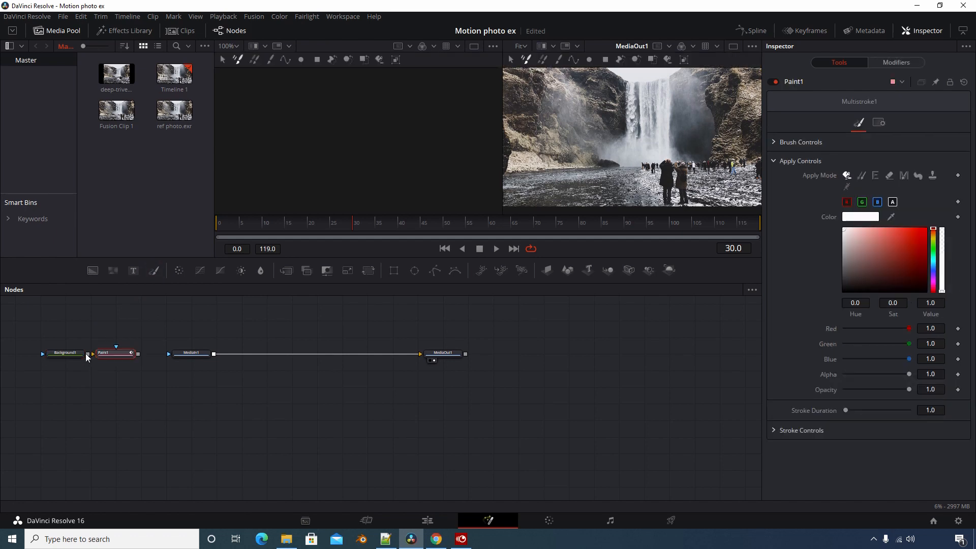
mouse_move(101, 353)
left_mouse_down()
mouse_move(135, 337)
mouse_move(128, 366)
mouse_move(131, 337)
left_mouse_up()
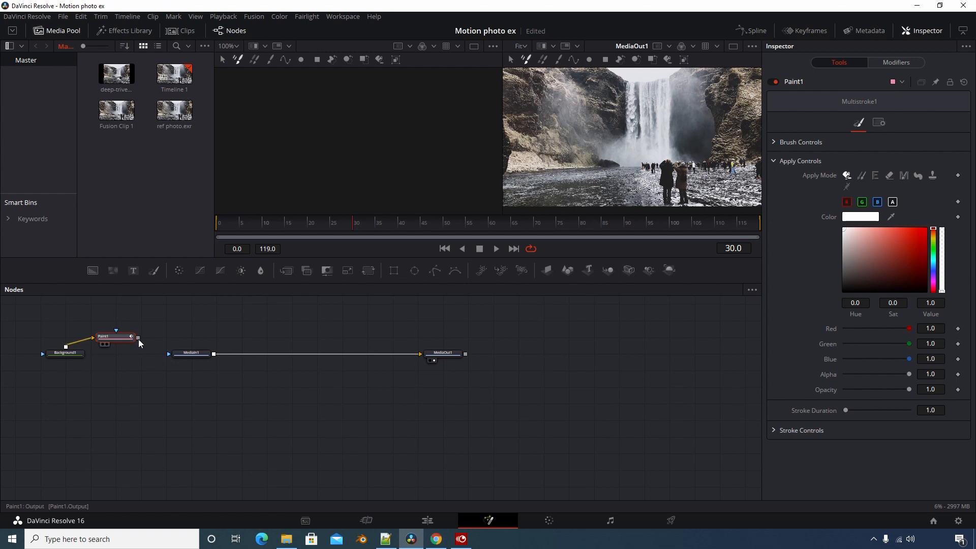
left_click_drag(122, 338, 130, 355)
Go to frame 0 and set the Paint node's multistroke duration to 240
left_click_drag(277, 224, 218, 230)
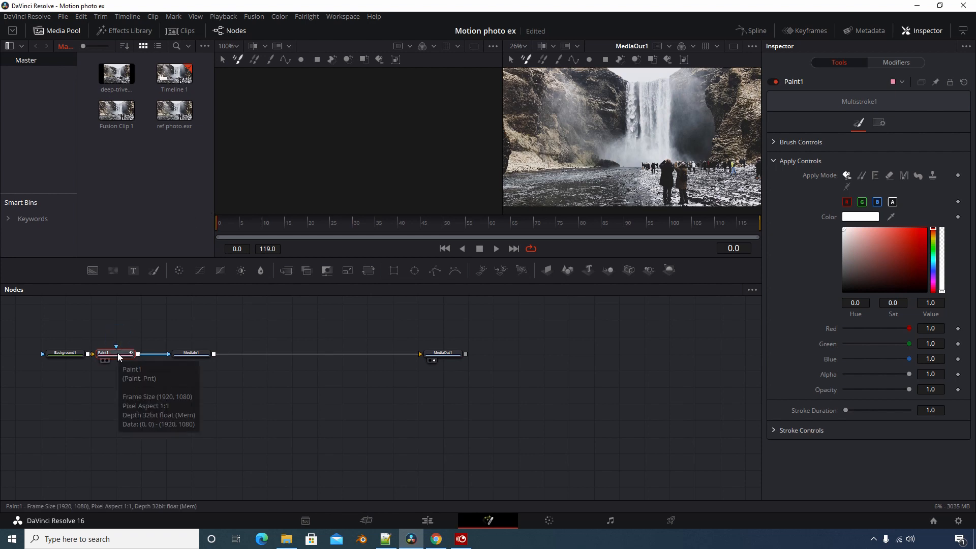
left_click(938, 410)
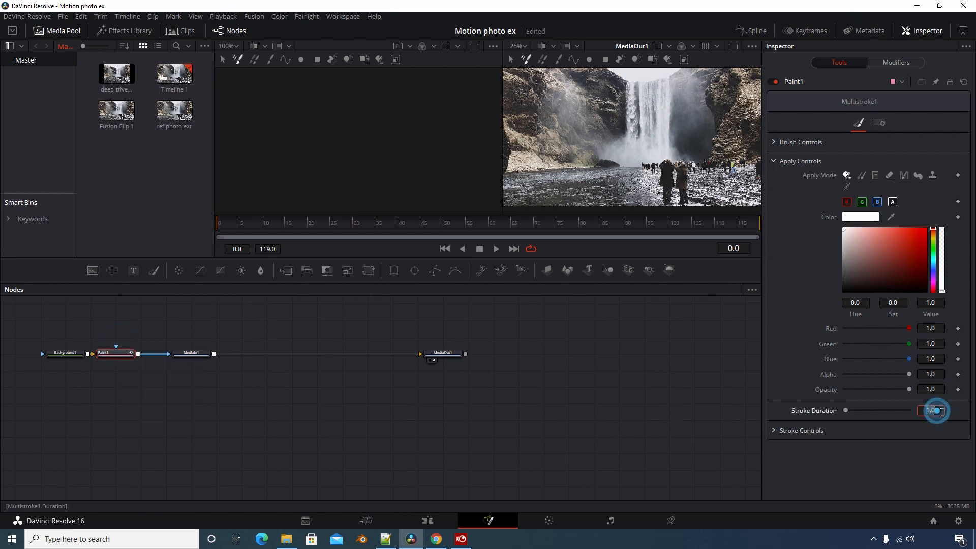
type("240")
key("Return")
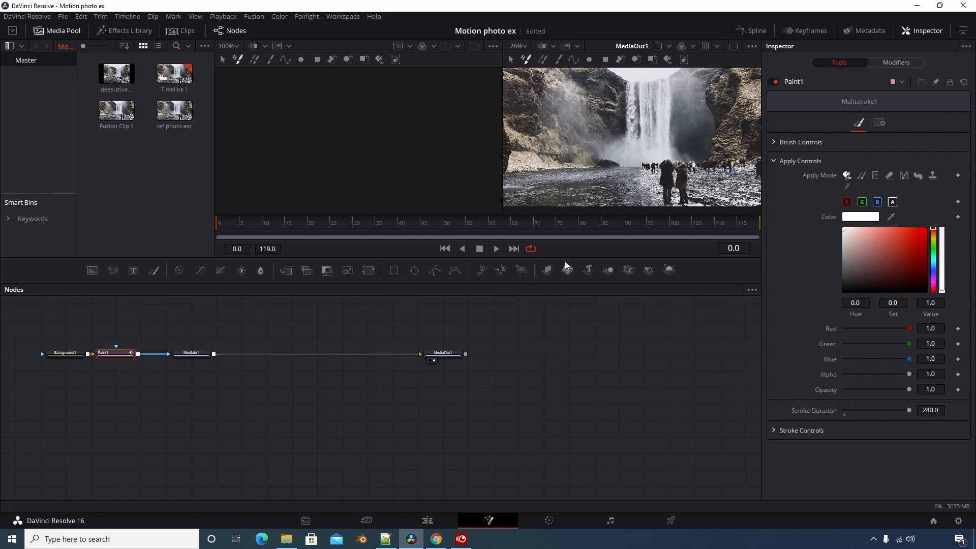
Enlarge the viewer area and set the Paint brush softness to 1.685 and size to 0.1
left_click_drag(506, 257, 498, 311)
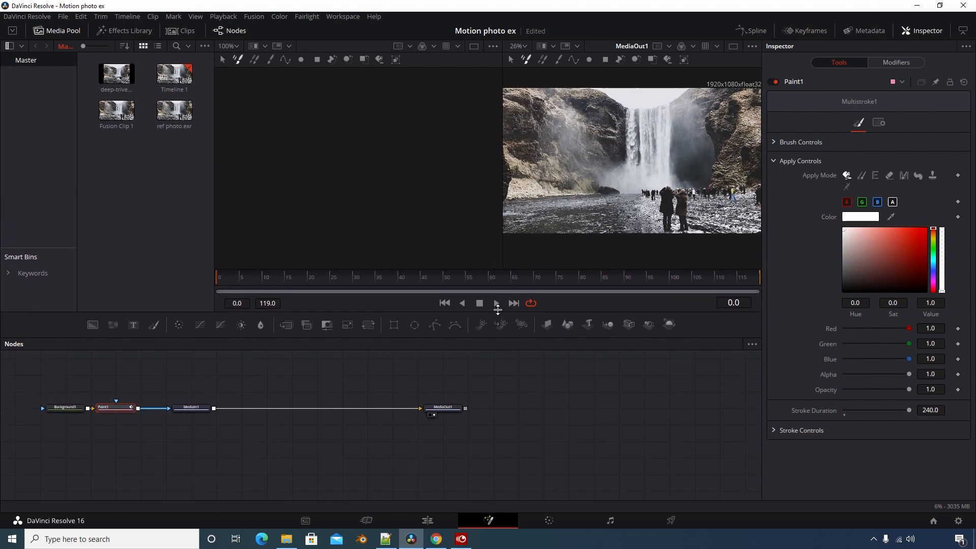
left_click(772, 142)
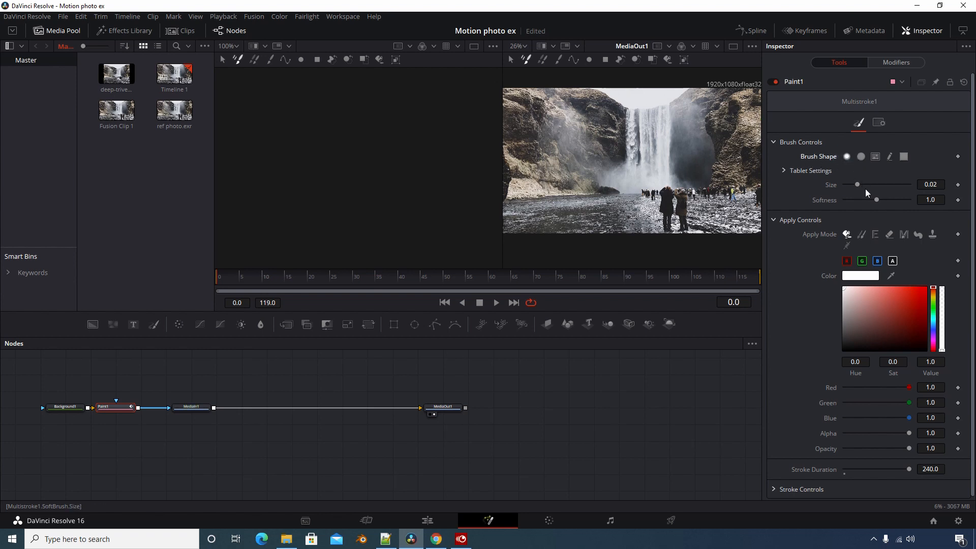
left_click(880, 200)
left_click_drag(880, 200, 901, 204)
left_click_drag(859, 184, 911, 192)
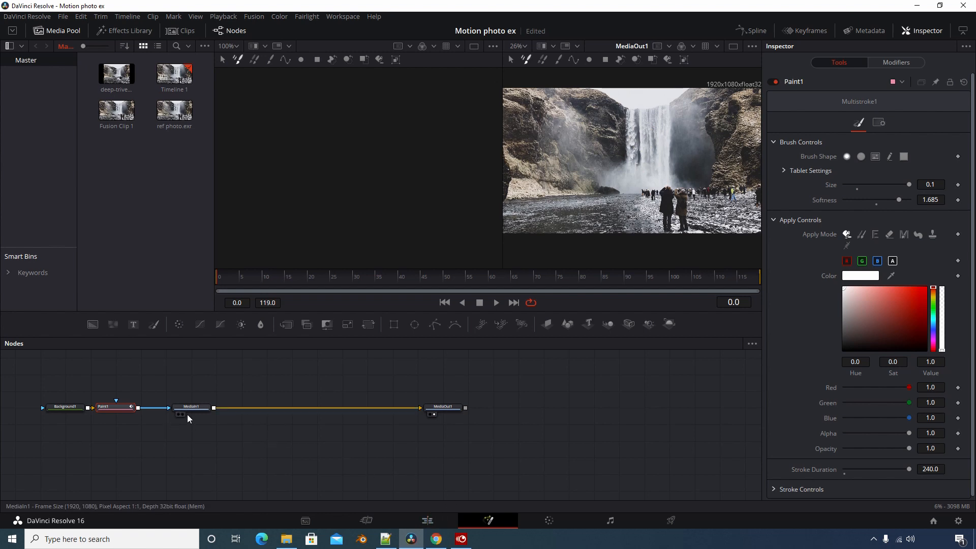
Display MediaIn1 in the second viewer and Paint1 in the first viewer
left_click(181, 414)
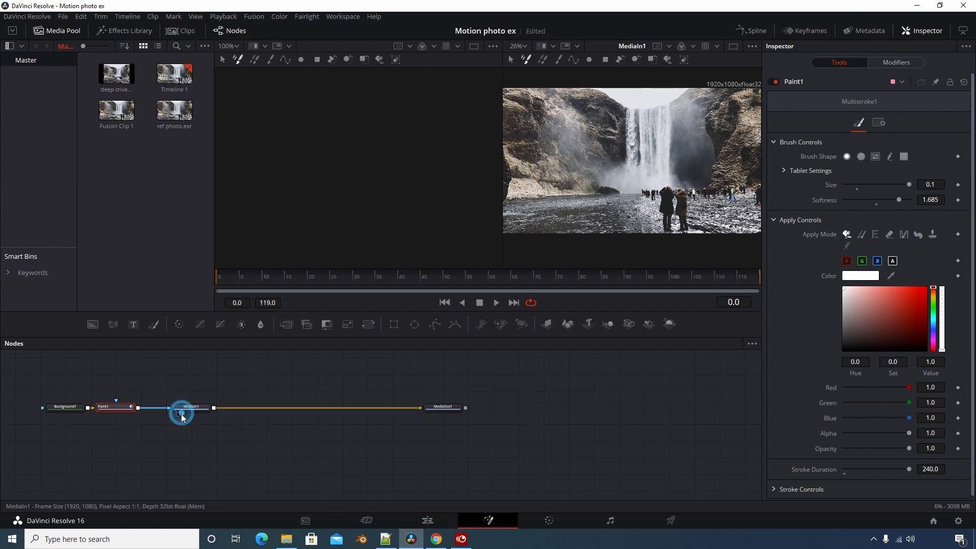
left_click(102, 414)
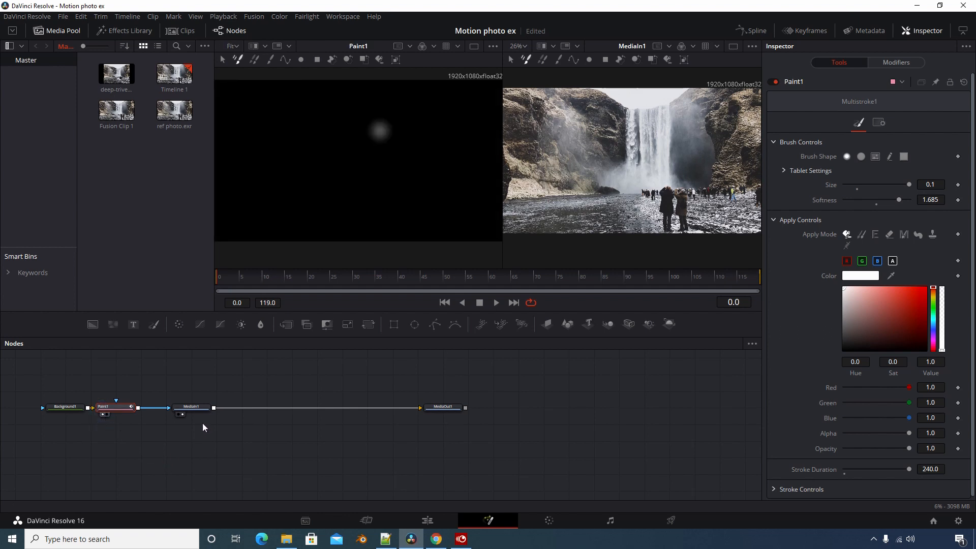
Set MediaIn1's mask channel to Luminance and turn on Apply Mask Inverted
left_click(191, 406)
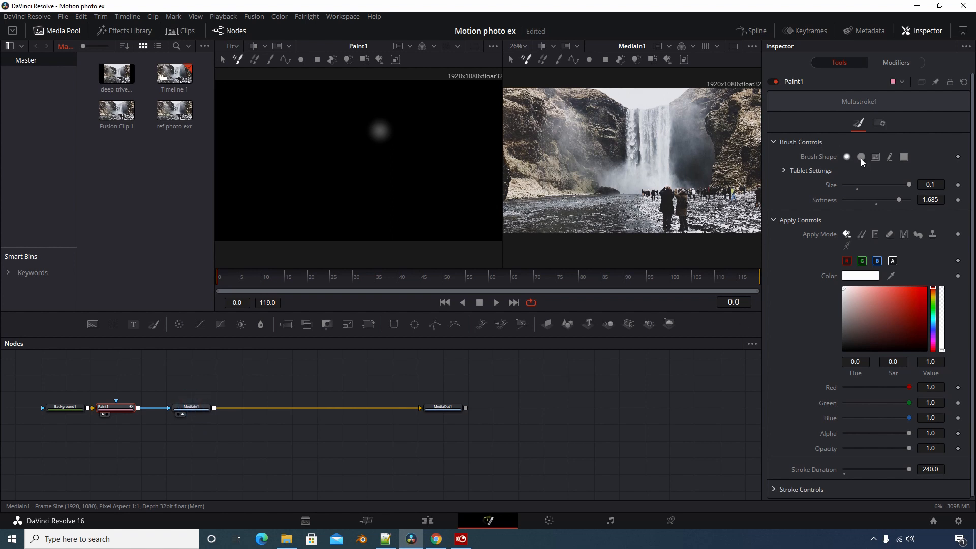
left_click(885, 124)
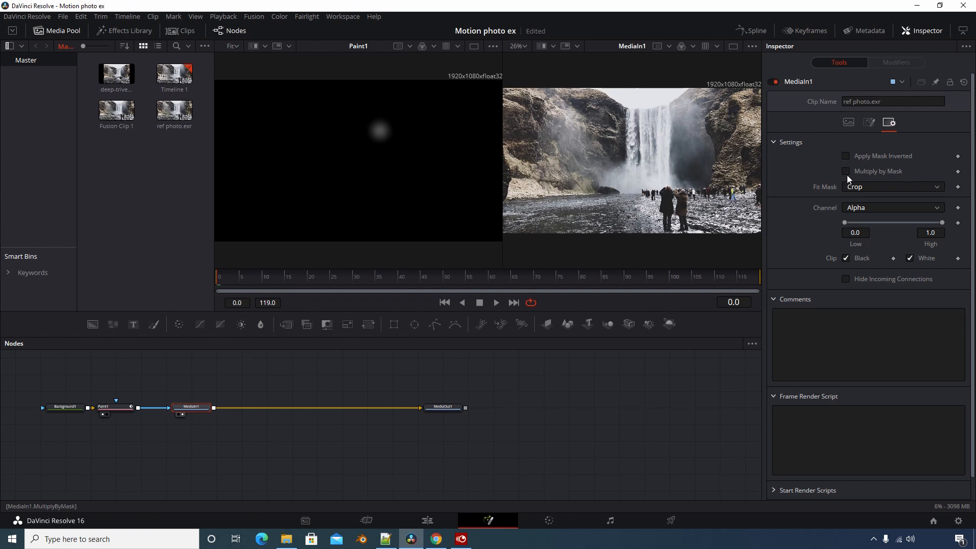
left_click(865, 207)
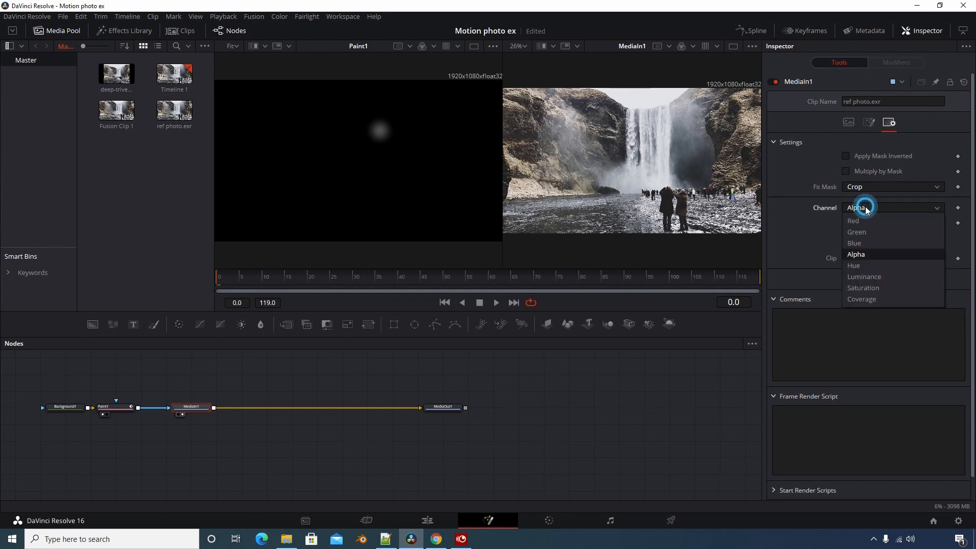
left_click(870, 278)
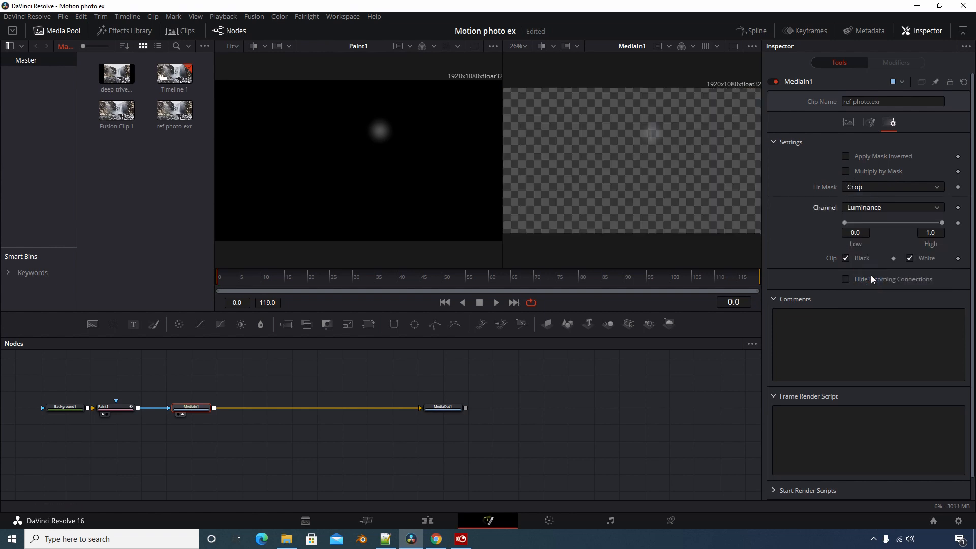
left_click(846, 169)
left_click(847, 174)
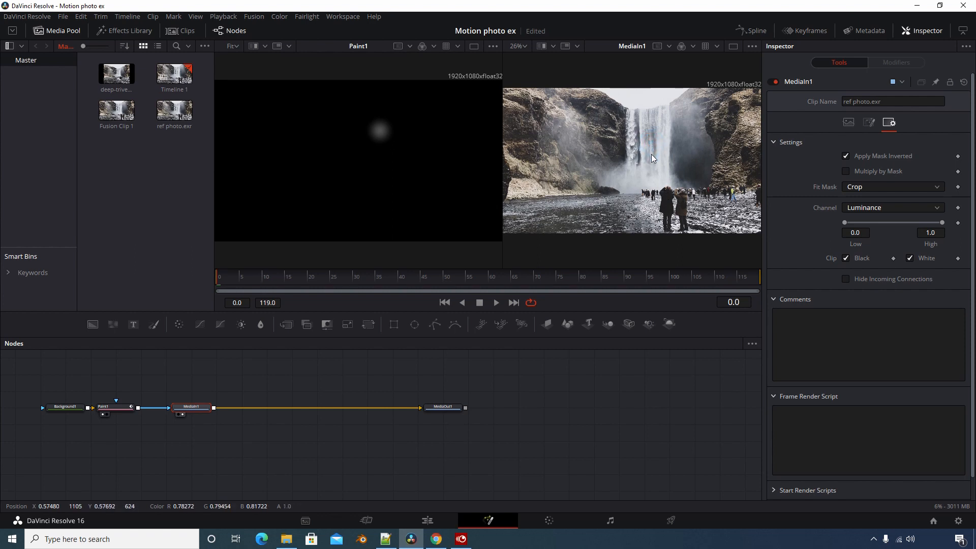
Paint the main body of the waterfall on Paint1's mask with the soft brush
left_click(112, 413)
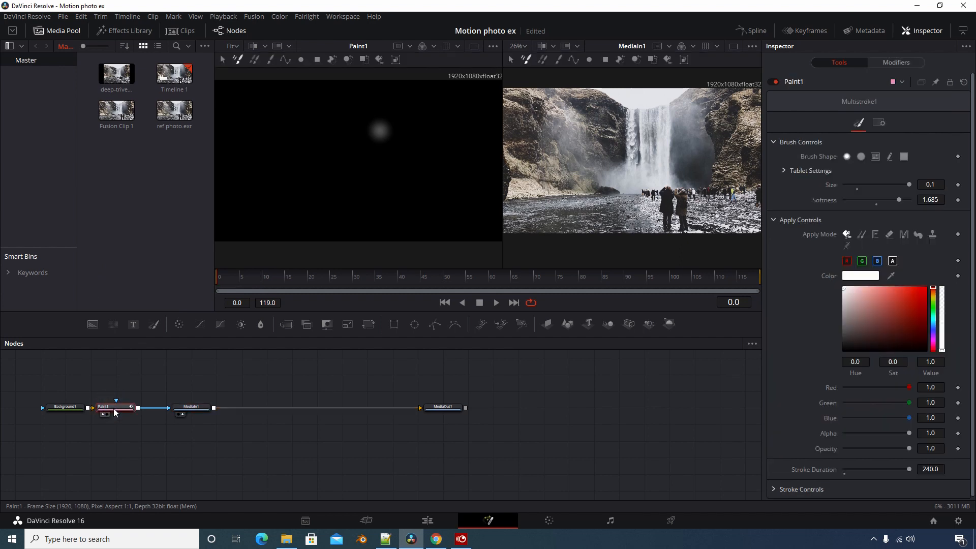
mouse_move(651, 139)
left_mouse_down()
mouse_move(649, 165)
mouse_move(648, 134)
mouse_move(647, 169)
mouse_move(640, 137)
mouse_move(641, 158)
mouse_move(651, 138)
mouse_move(657, 174)
mouse_move(655, 129)
mouse_move(657, 153)
mouse_move(642, 148)
mouse_move(636, 129)
mouse_move(658, 118)
mouse_move(657, 174)
mouse_move(640, 181)
mouse_move(635, 168)
mouse_move(634, 181)
mouse_move(634, 117)
mouse_move(635, 160)
left_mouse_up()
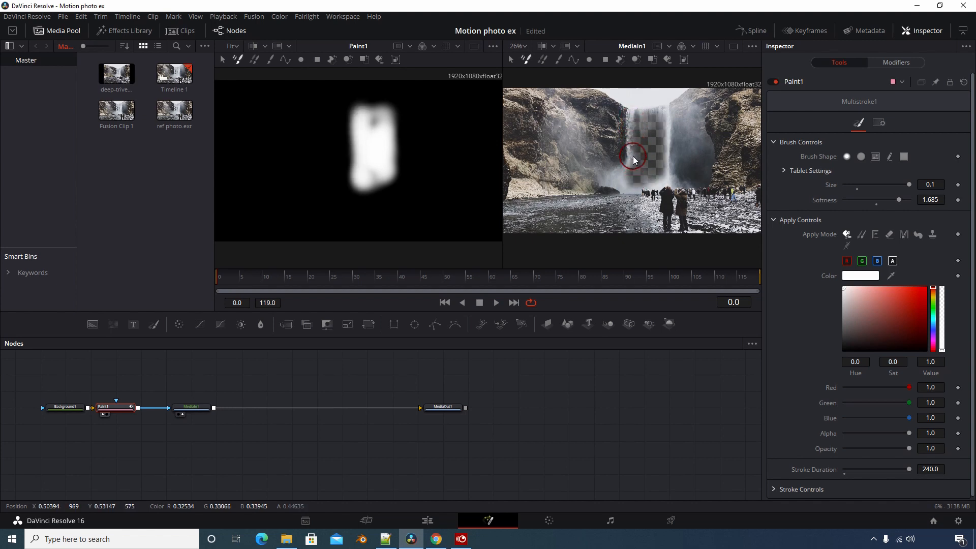
Reduce the Paint1 brush to size 0.0402 and softness 1.654, and paint along the waterfall's edges
left_click_drag(911, 185, 877, 185)
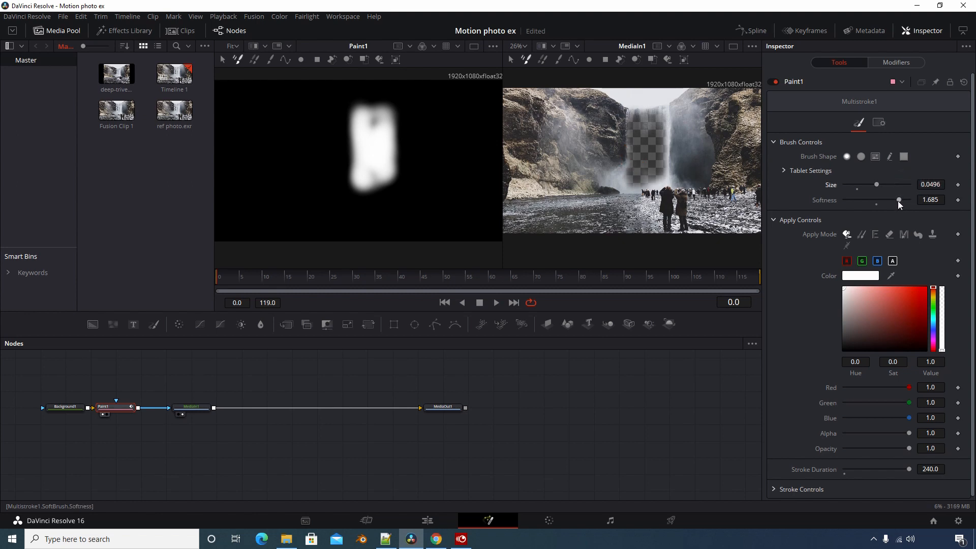
left_click_drag(898, 201, 888, 200)
left_click_drag(891, 200, 871, 185)
mouse_move(626, 108)
left_mouse_down()
mouse_move(660, 105)
mouse_move(665, 153)
left_mouse_up()
left_click_drag(884, 200, 899, 202)
mouse_move(666, 162)
left_mouse_down()
mouse_move(667, 124)
mouse_move(664, 175)
mouse_move(628, 141)
mouse_move(626, 109)
left_mouse_up()
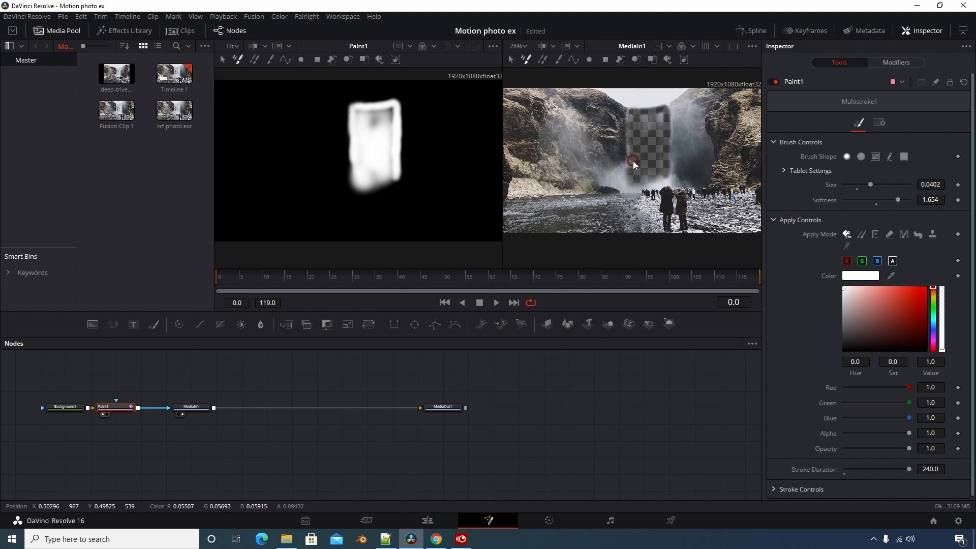
Set the brush size to 0.0543 and fill the remaining gaps inside the waterfall mask and near its base
left_click_drag(871, 184, 880, 185)
mouse_move(648, 130)
left_mouse_down()
mouse_move(658, 118)
mouse_move(638, 122)
mouse_move(658, 118)
left_mouse_up()
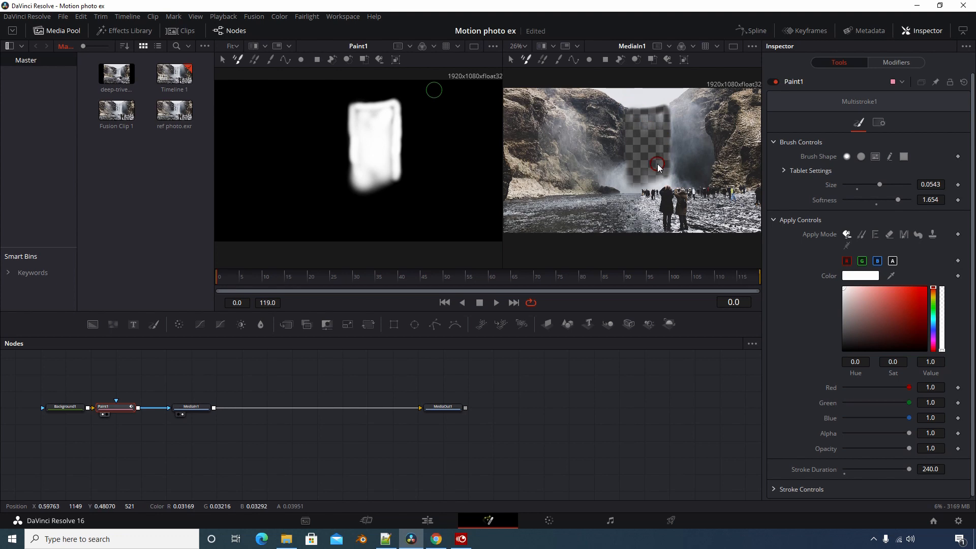
left_click_drag(658, 154, 662, 128)
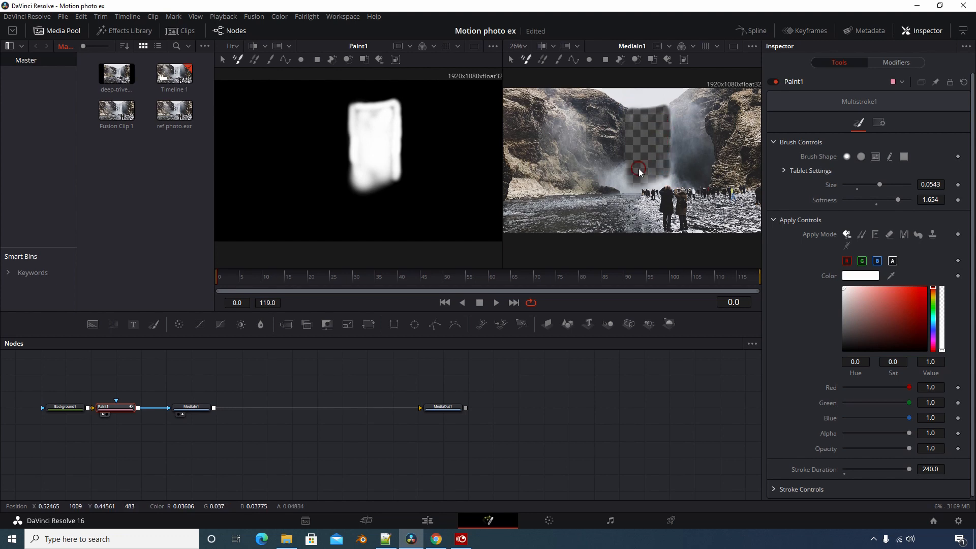
left_click_drag(661, 178, 661, 162)
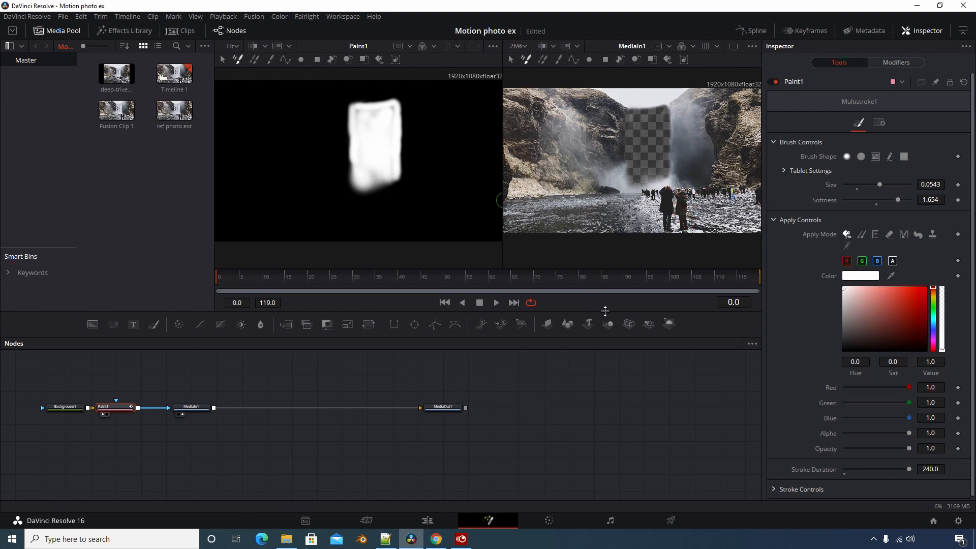
Turn off Apply Mask Inverted on MediaIn1 and return to the Edit page
left_click(194, 407)
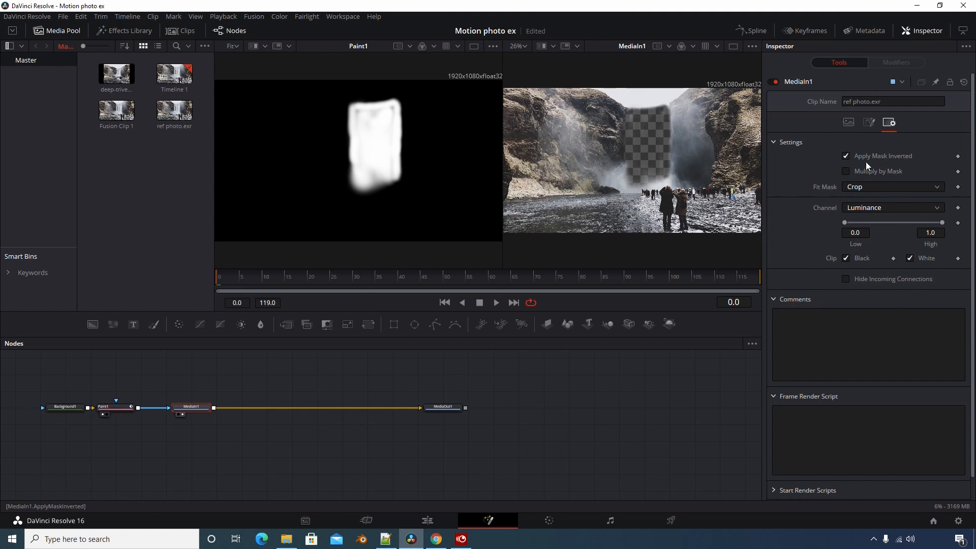
left_click(846, 155)
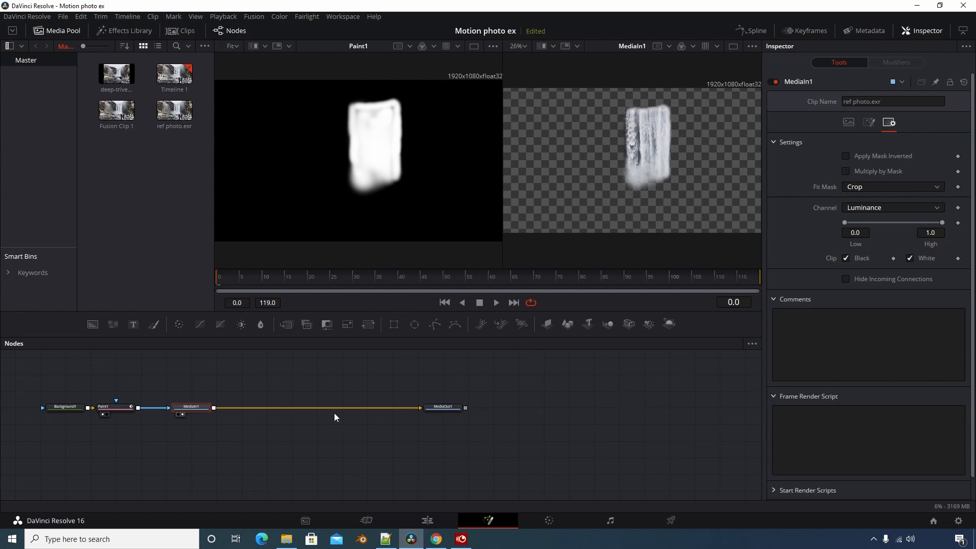
left_click(432, 523)
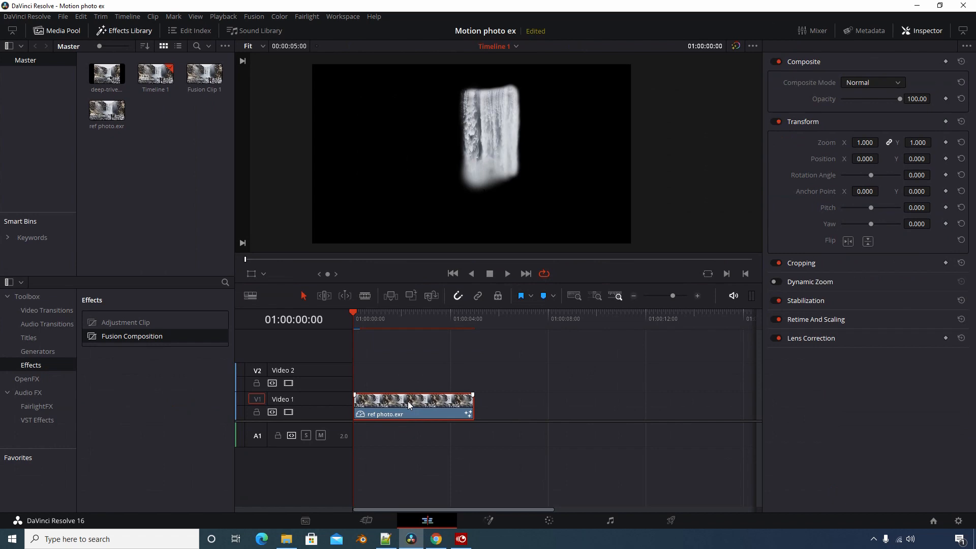
Move the masked clip to Video 2 and place the original ref photo.exr beneath it on Video 1 at the timeline start
left_click_drag(410, 404, 409, 383)
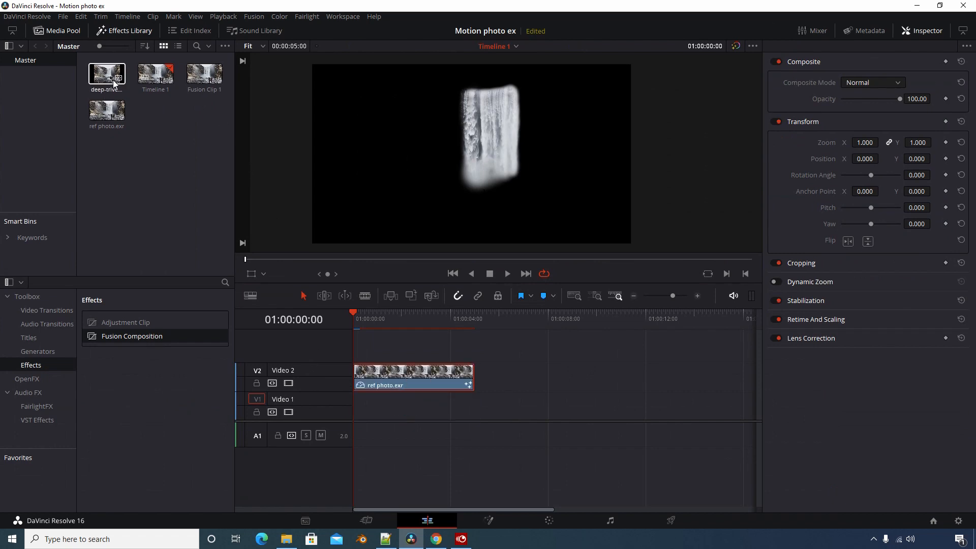
left_click_drag(106, 108, 362, 404)
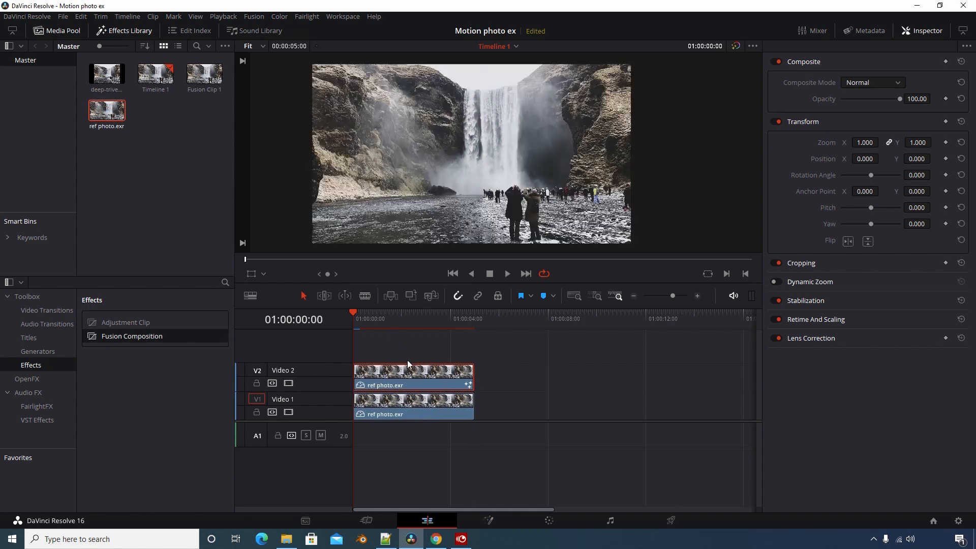
mouse_move(416, 316)
left_mouse_down()
mouse_move(375, 316)
mouse_move(420, 321)
mouse_move(398, 319)
left_mouse_up()
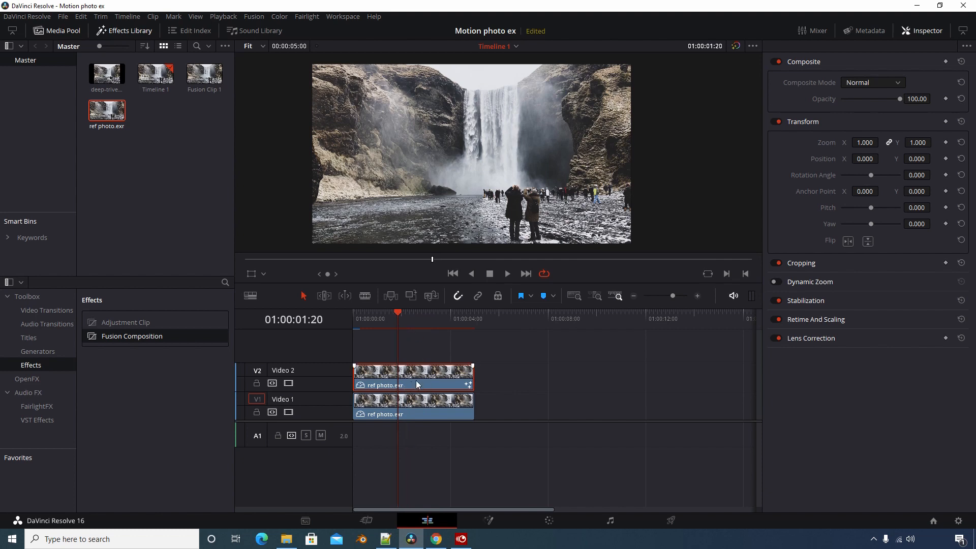
Shift the Video 2 clip past the Video 1 clip to inspect the masked waterfall alone, and undo the move
left_click_drag(414, 373, 523, 387)
left_click(529, 321)
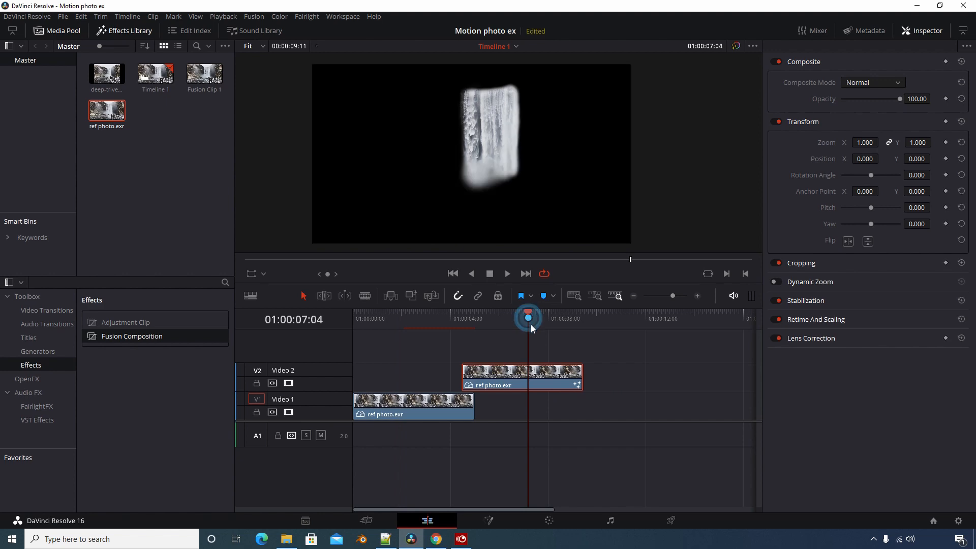
key("ctrl+z")
left_click(396, 321)
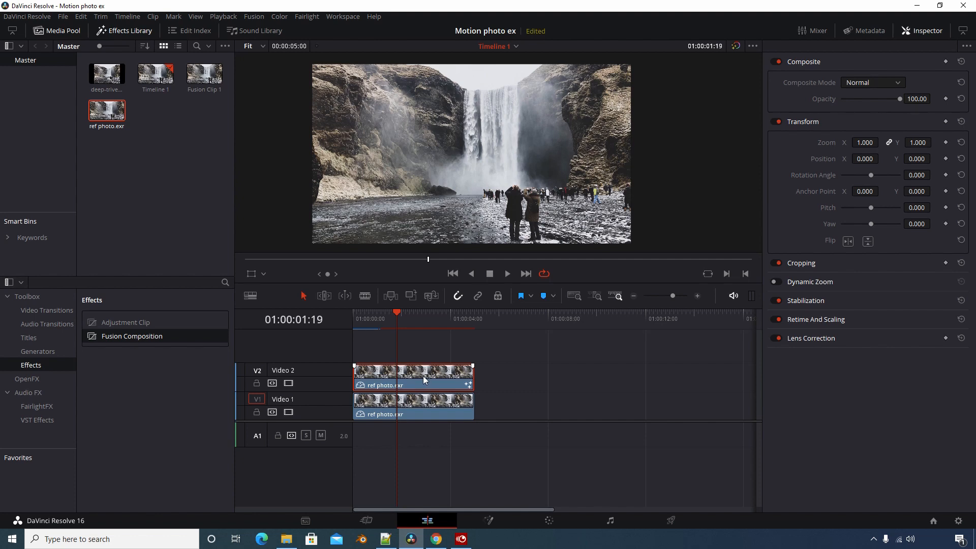
Unlink the Video 2 clip's zoom axes and keyframe Zoom Y from 1.000 at the start to 1.400 at 01:00:04:03
left_click_drag(374, 318, 358, 318)
left_click(389, 384)
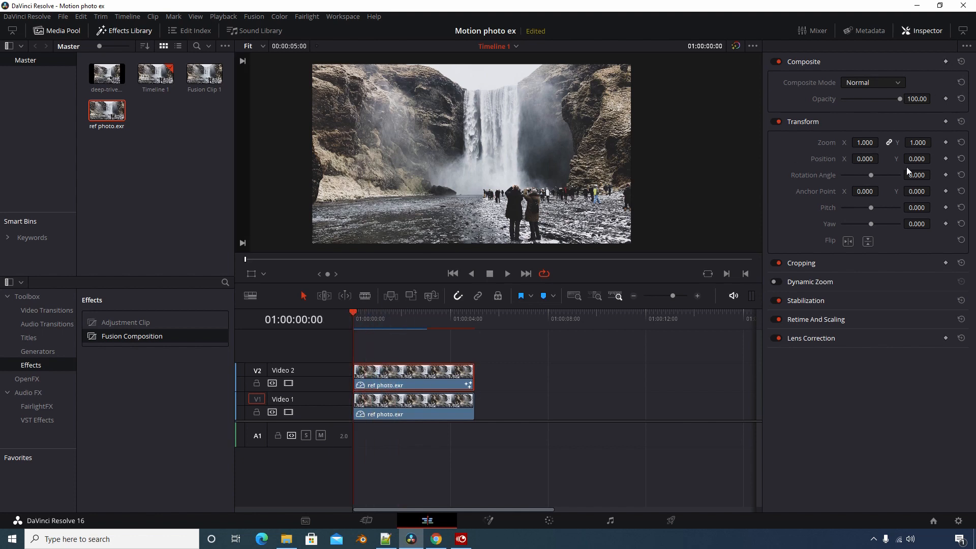
left_click(890, 145)
left_click(946, 144)
left_click_drag(356, 315, 454, 319)
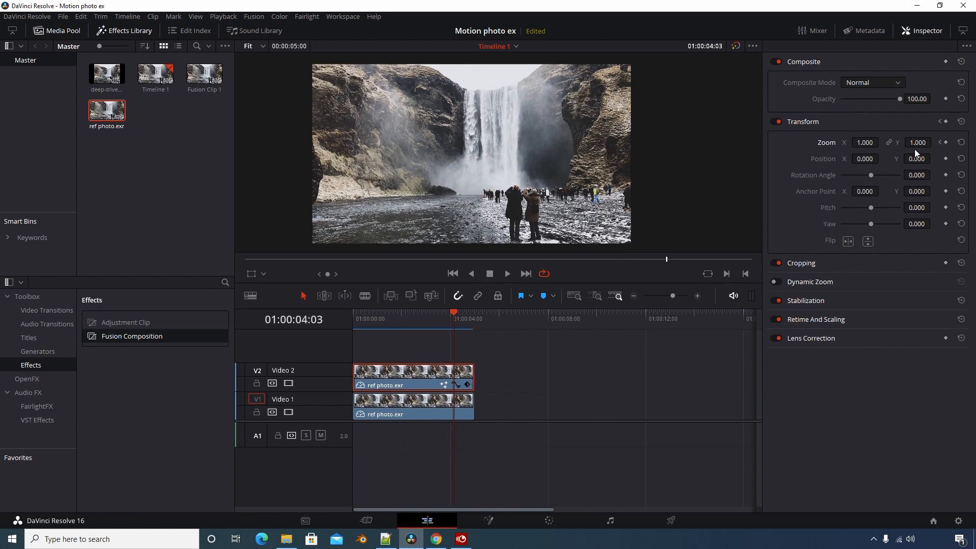
left_click_drag(920, 147, 934, 143)
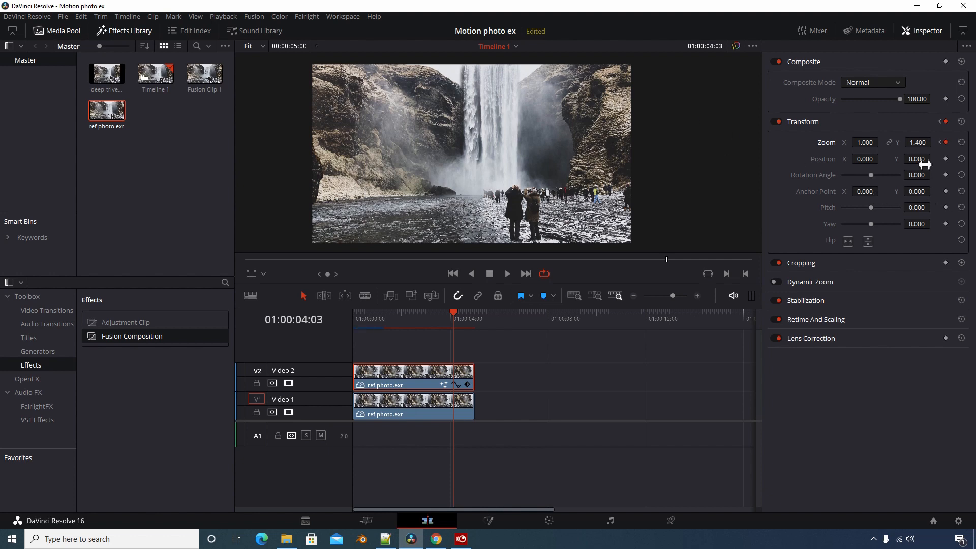
Set the Video 2 clip's Anchor Point Y to 441 to align the stretch with the top of the waterfall
mouse_move(917, 192)
left_mouse_down()
mouse_move(905, 192)
mouse_move(925, 192)
mouse_move(911, 198)
left_mouse_up()
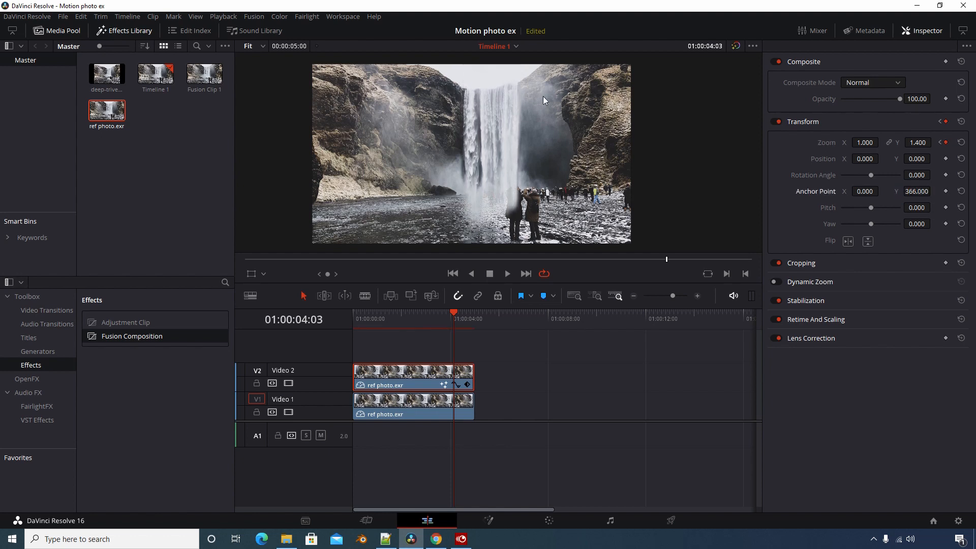
scroll(493, 93, "up", 5)
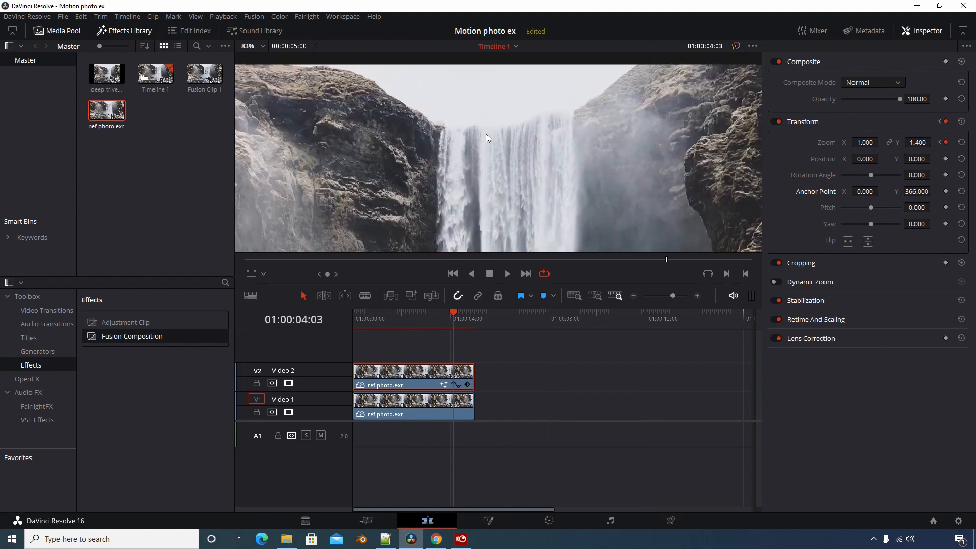
scroll(488, 133, "up", 3)
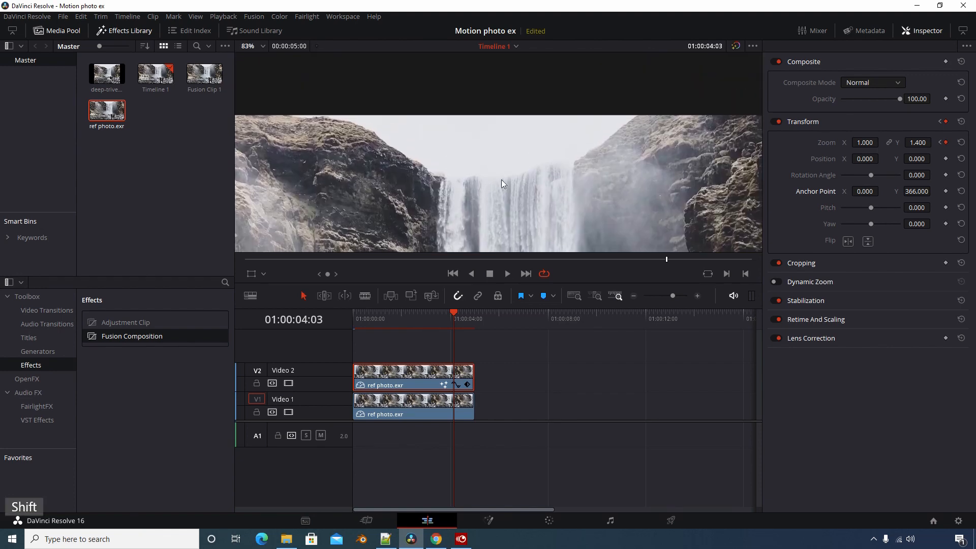
scroll(498, 195, "down", 2)
scroll(508, 154, "up", 2)
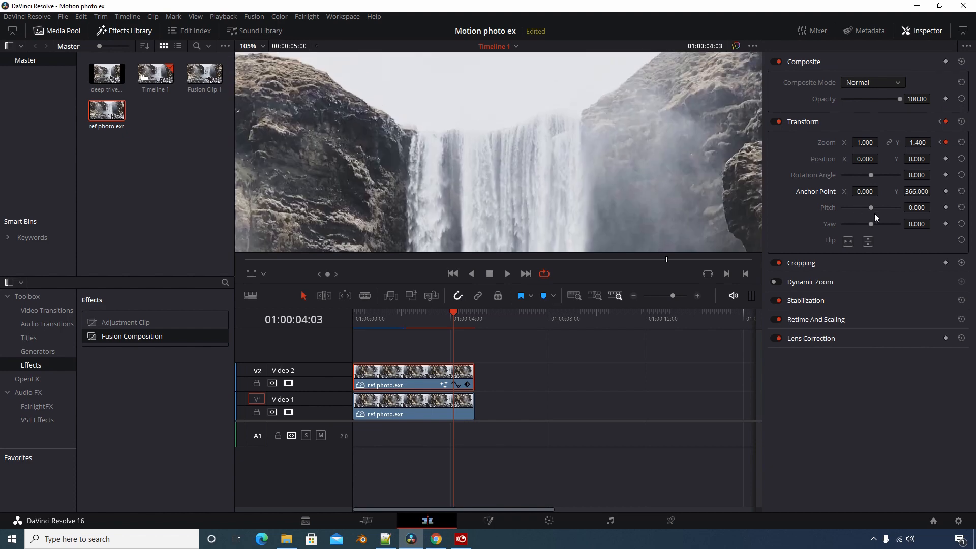
left_click_drag(917, 193, 964, 193)
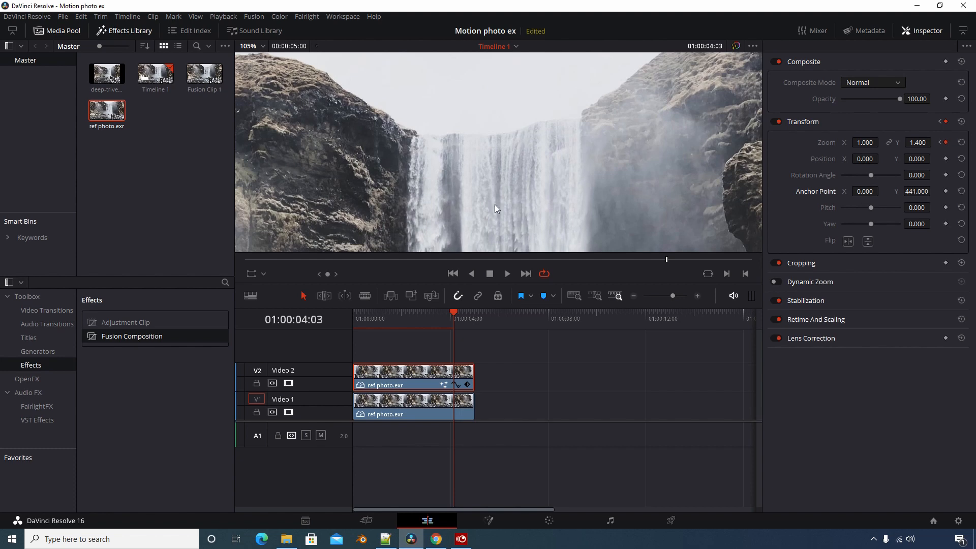
Preview the stretch from the start and trim the end of the Video 2 clip to 01:00:01:12
left_click_drag(446, 316, 337, 317)
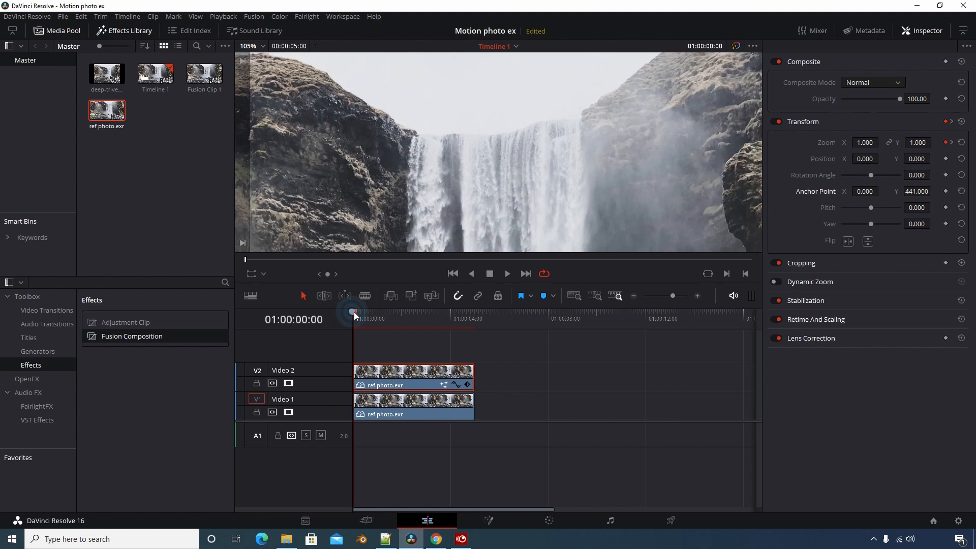
left_click_drag(361, 319, 390, 316)
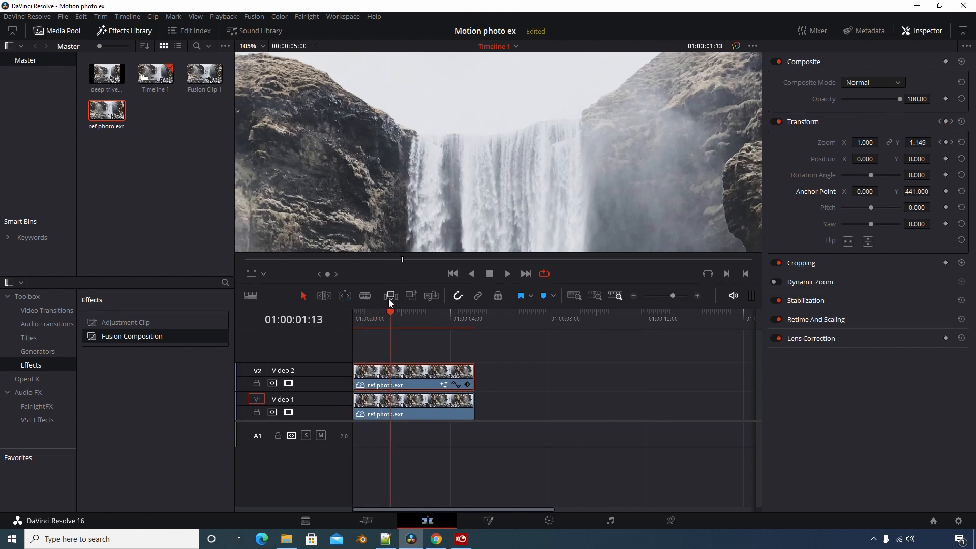
key("Left")
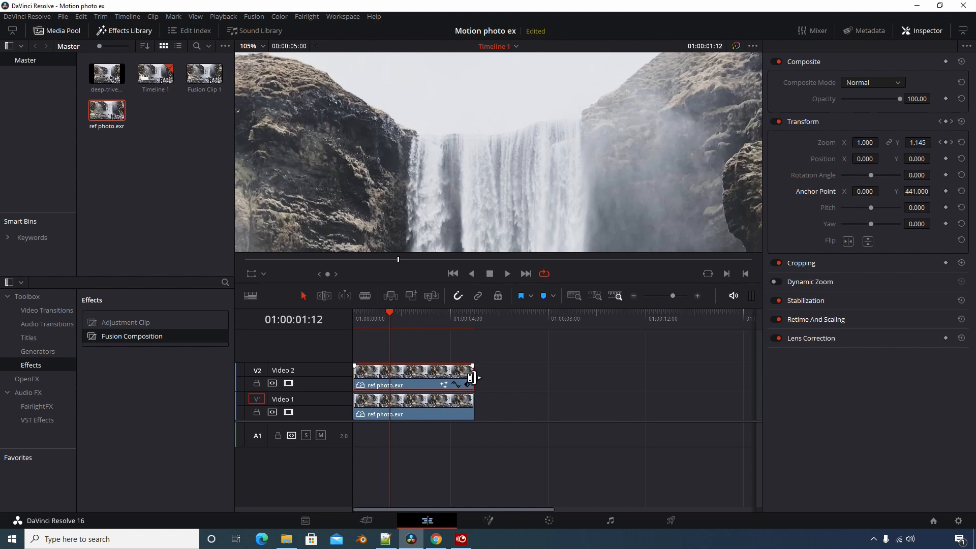
key("shift+]")
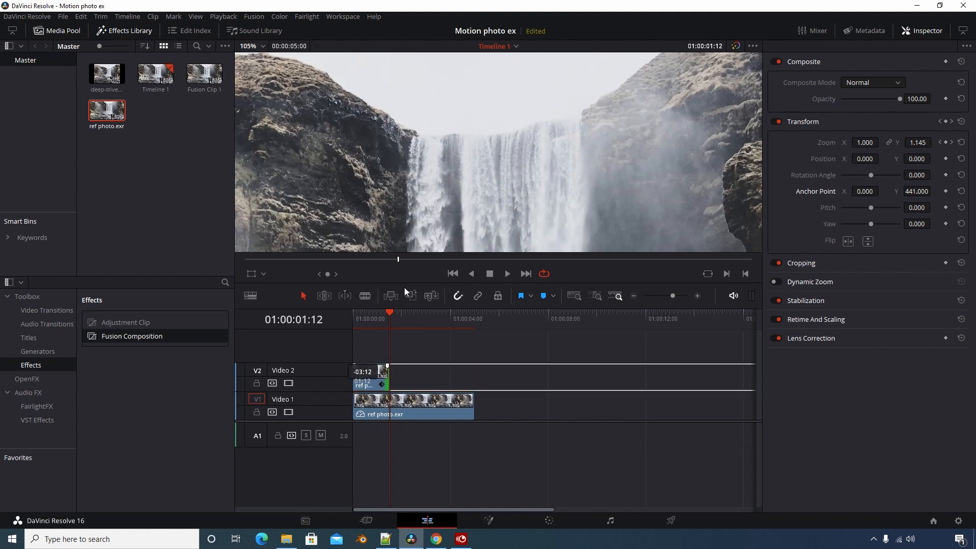
Duplicate the stretched waterfall clip from Video 2 onto a new Video 3 track, aligned to the timeline start
mouse_move(366, 318)
left_mouse_down()
mouse_move(354, 324)
mouse_move(386, 324)
mouse_move(353, 322)
left_mouse_up()
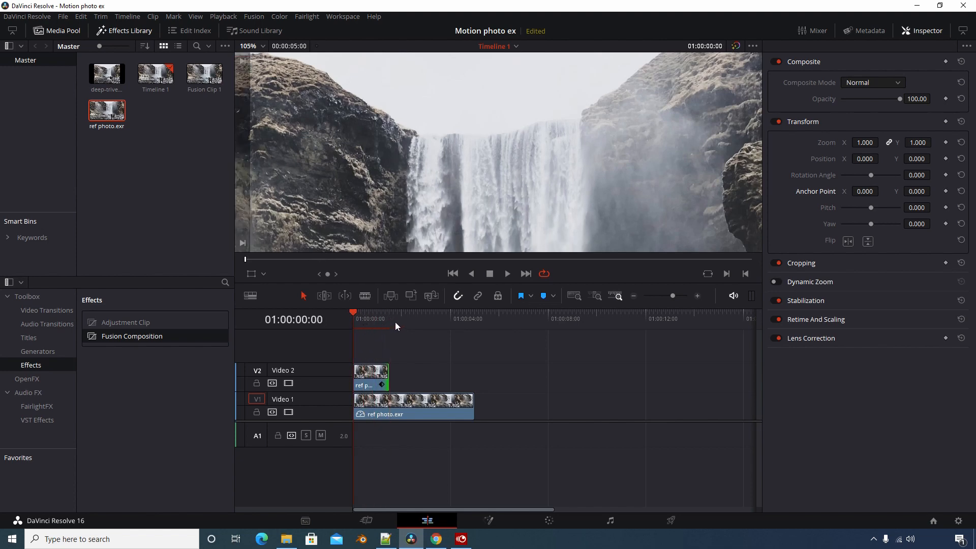
left_click(698, 297)
left_click(698, 297)
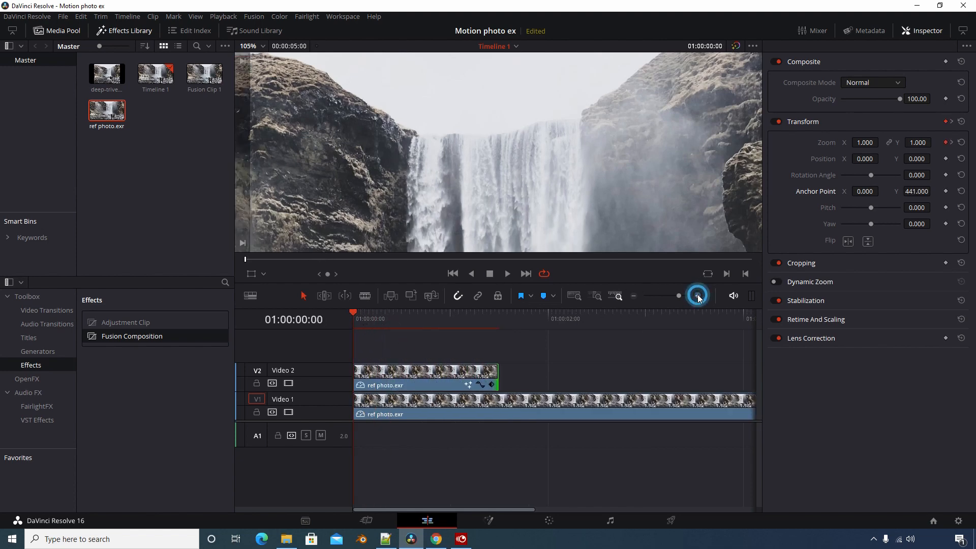
left_click(414, 374)
left_click_drag(415, 378, 425, 346)
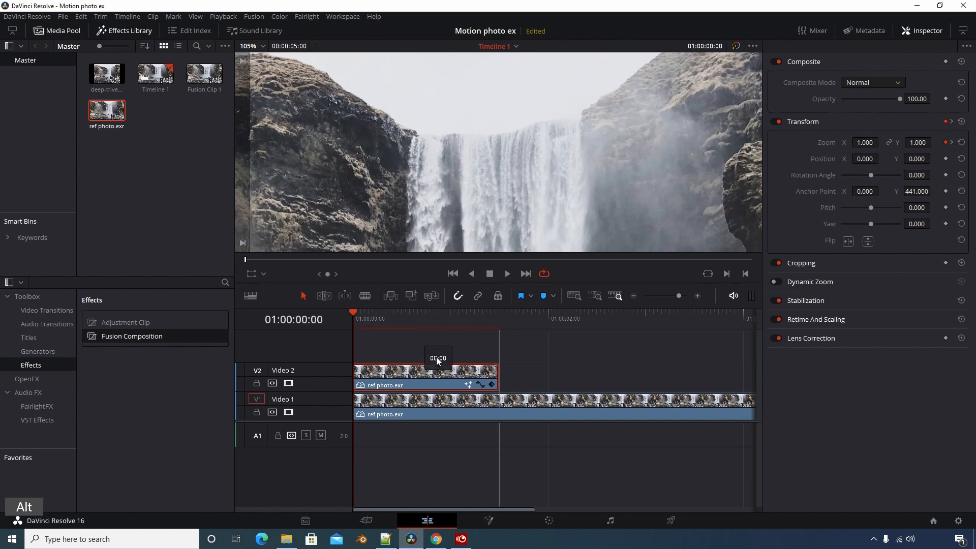
left_click_drag(446, 348, 456, 337)
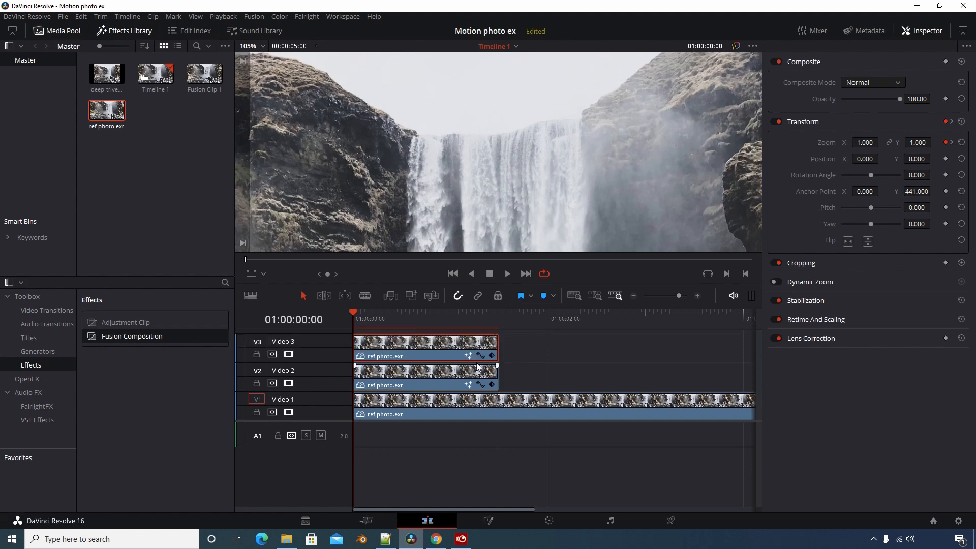
Add two more video tracks, make room for them in the timeline, and duplicate the waterfall clip onto Video 4
right_click(320, 345)
left_click(339, 349)
right_click(328, 344)
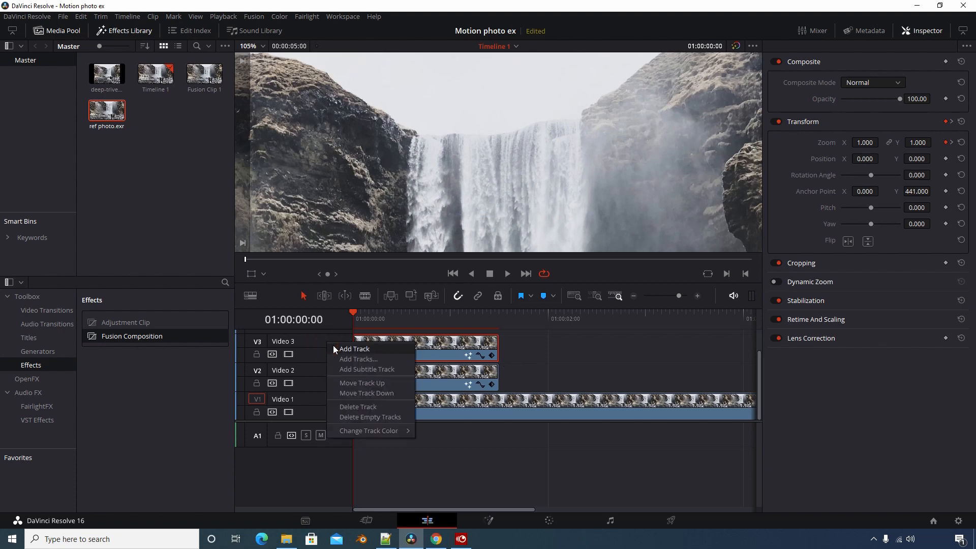
left_click(334, 348)
left_click_drag(309, 422, 314, 496)
left_click_drag(419, 424, 427, 378)
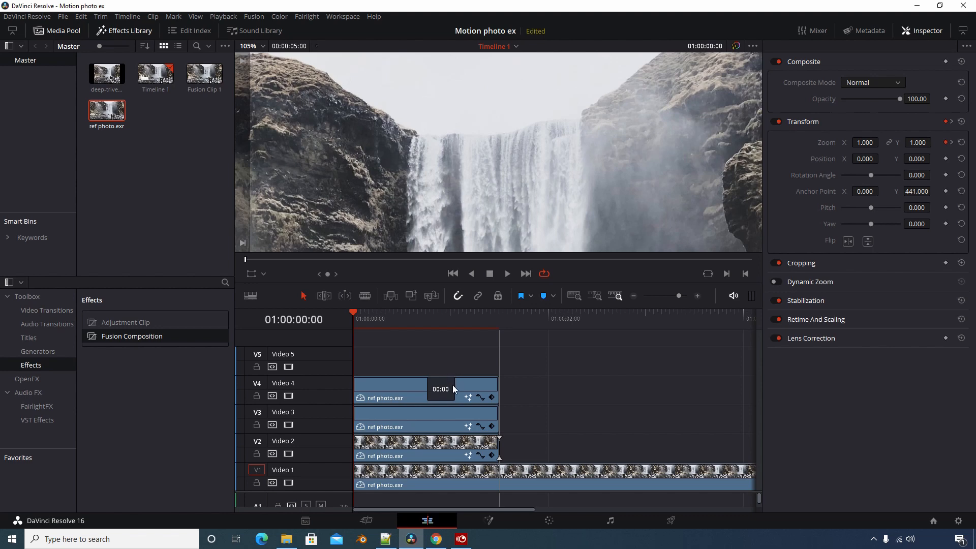
Stagger the duplicates so the Video 3 clip starts at 01:00:00:18 and the Video 4 clip starts where the Video 2 clip ends
mouse_move(390, 393)
left_mouse_down()
mouse_move(468, 392)
mouse_move(420, 389)
left_mouse_up()
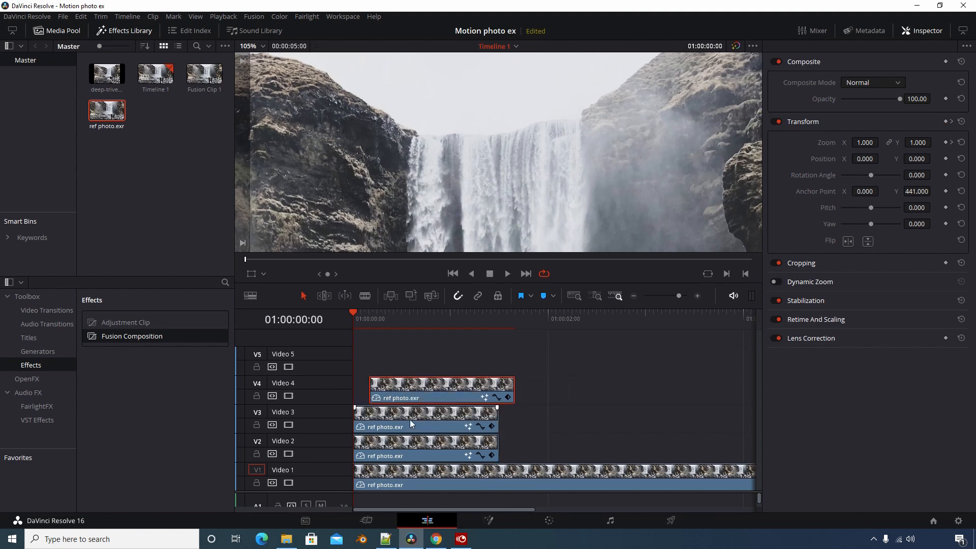
mouse_move(429, 319)
left_mouse_down()
mouse_move(354, 320)
mouse_move(427, 330)
left_mouse_up()
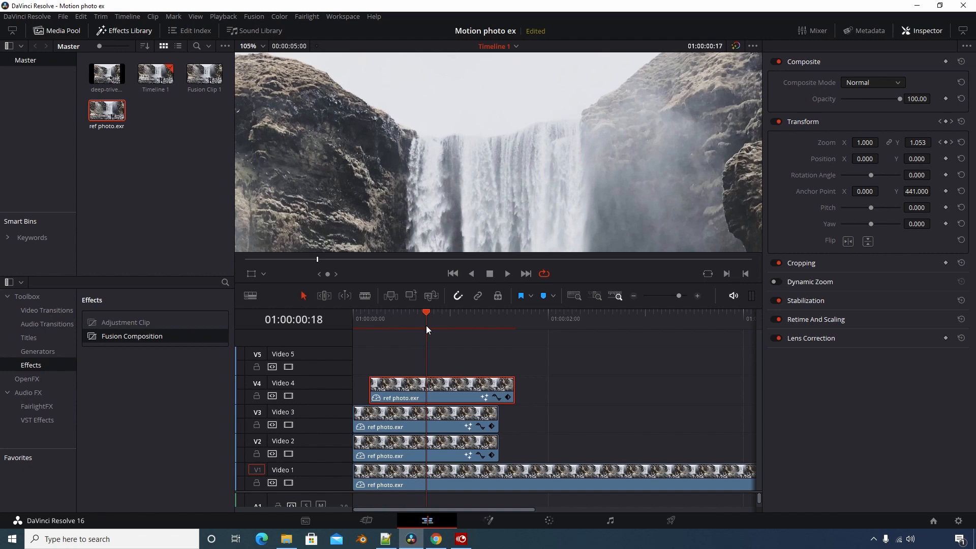
left_click_drag(392, 422, 465, 431)
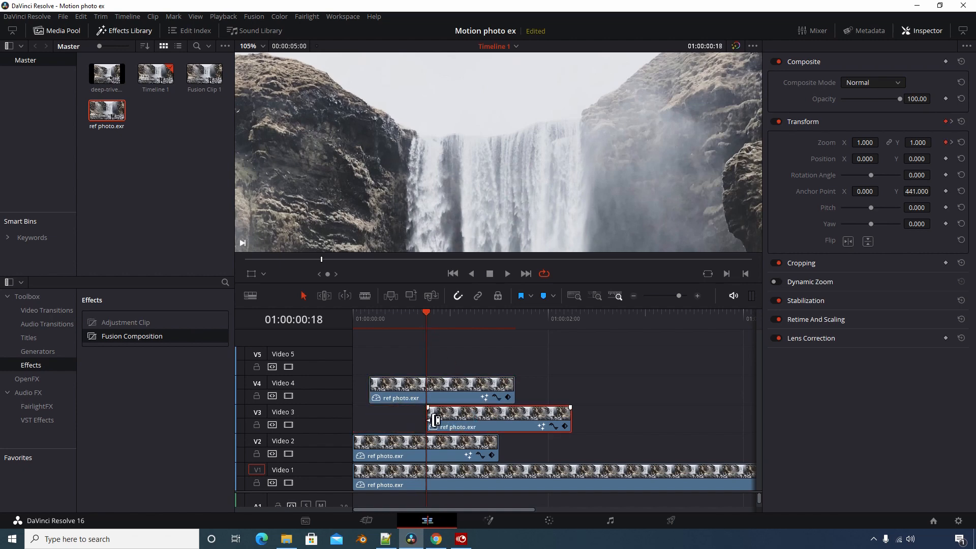
left_click_drag(412, 392, 531, 398)
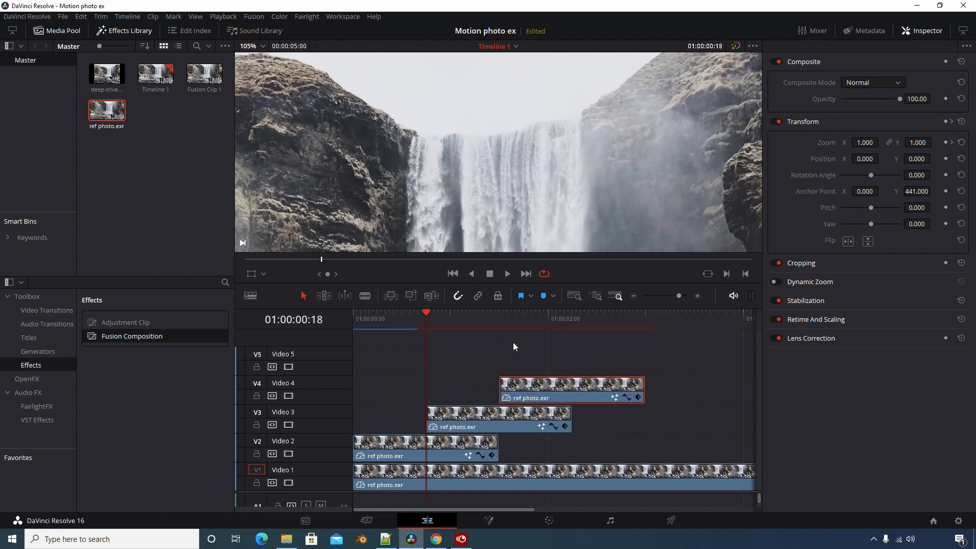
Split the Video 4 clip at 01:00:02:06 and move its second half to the start of the timeline
left_click_drag(422, 316, 574, 335)
scroll(534, 165, "down", 4)
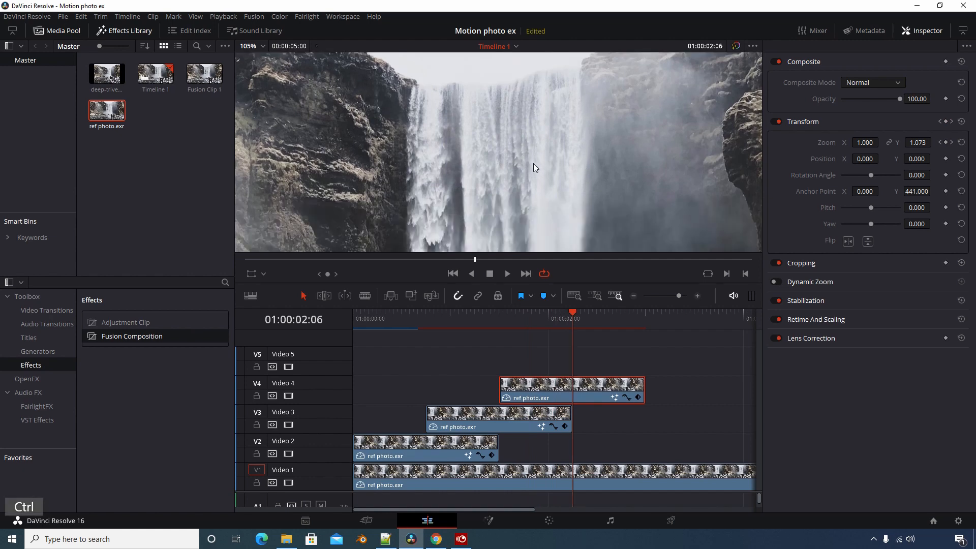
scroll(533, 164, "down", 5)
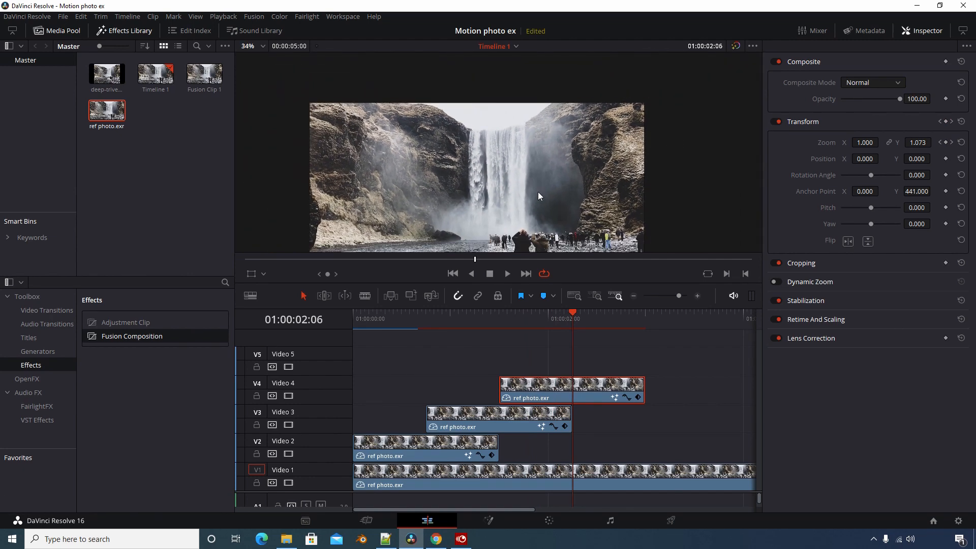
left_click_drag(564, 312, 564, 334)
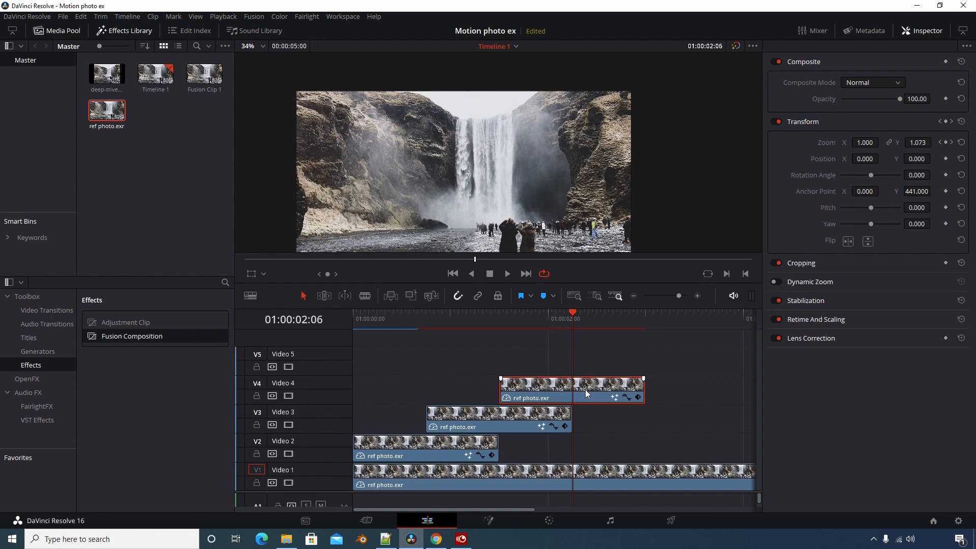
left_click(364, 296)
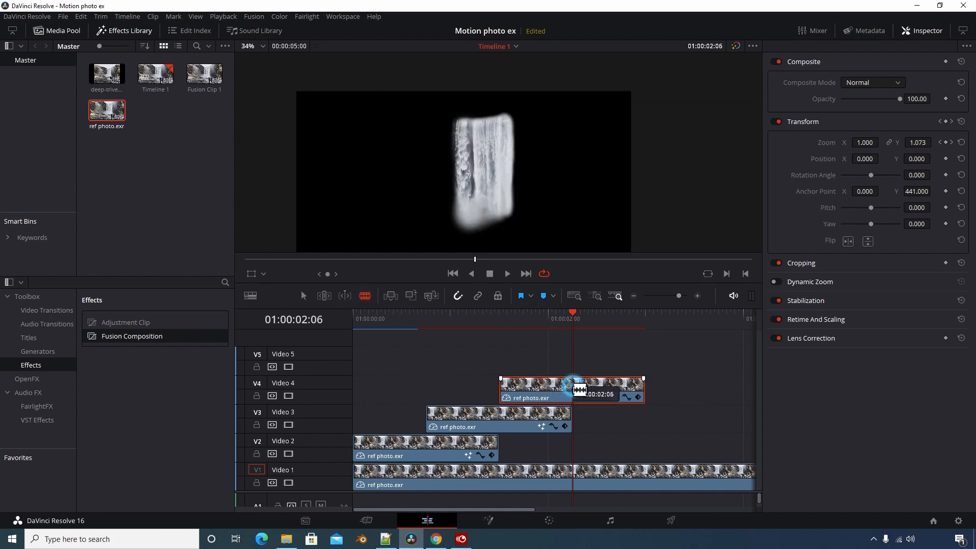
left_click(573, 387)
left_click(302, 295)
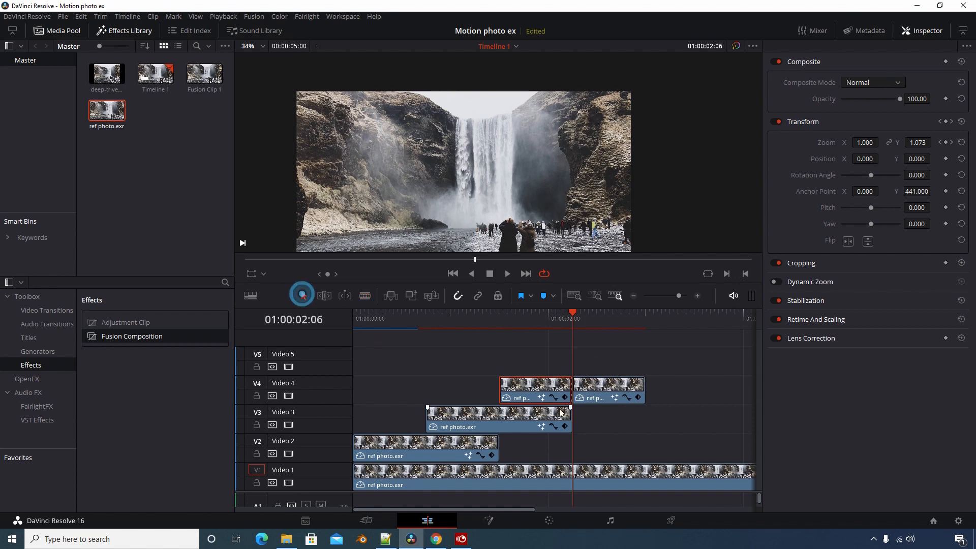
left_click(608, 391)
left_click_drag(604, 389, 386, 389)
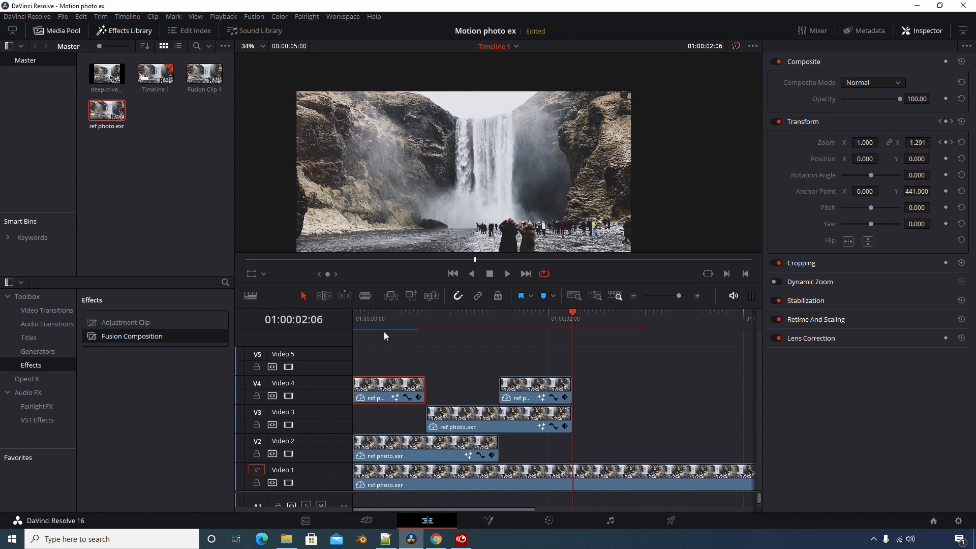
Increase the Video 2 track height and add fade-ins and fade-outs to the Video 2 and Video 3 clips
left_click_drag(380, 313, 406, 316)
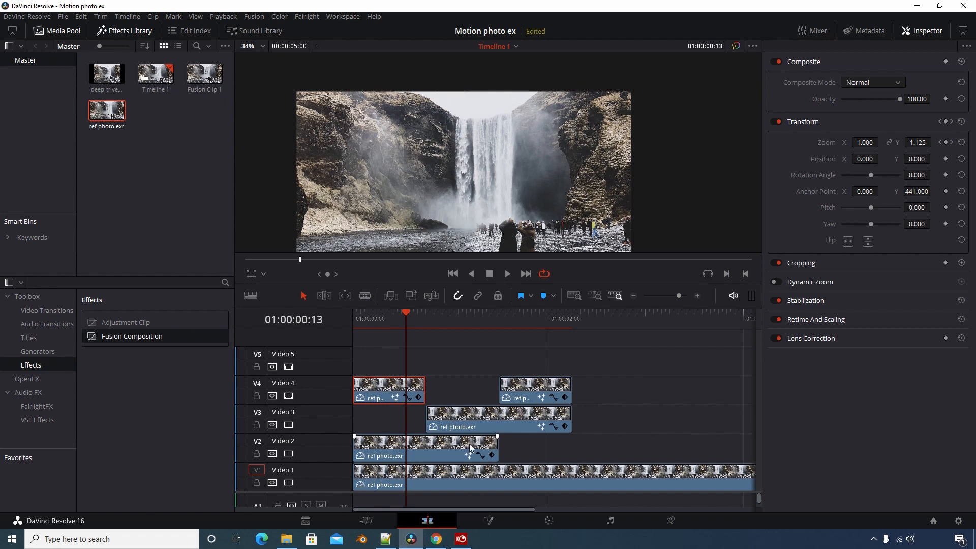
left_click_drag(408, 314, 380, 333)
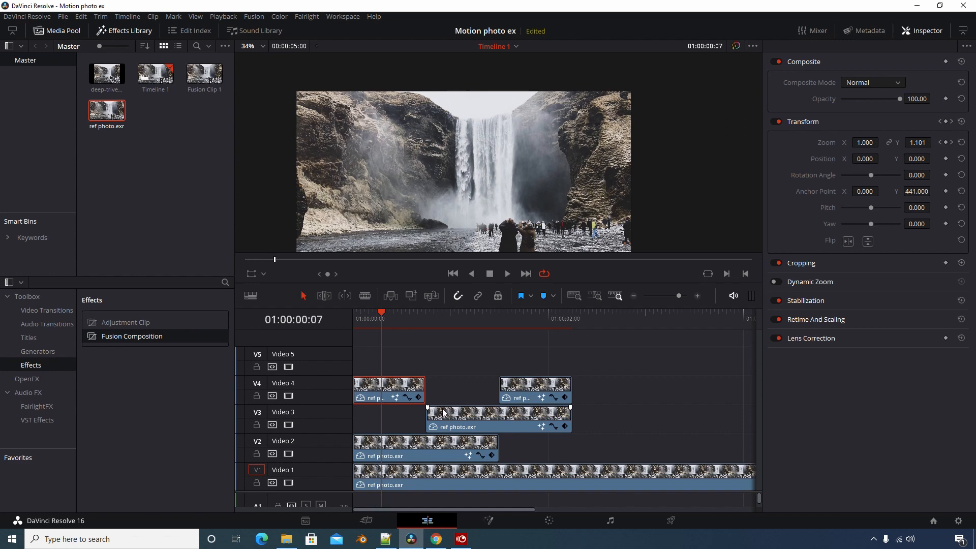
left_click(354, 437)
left_click(353, 441)
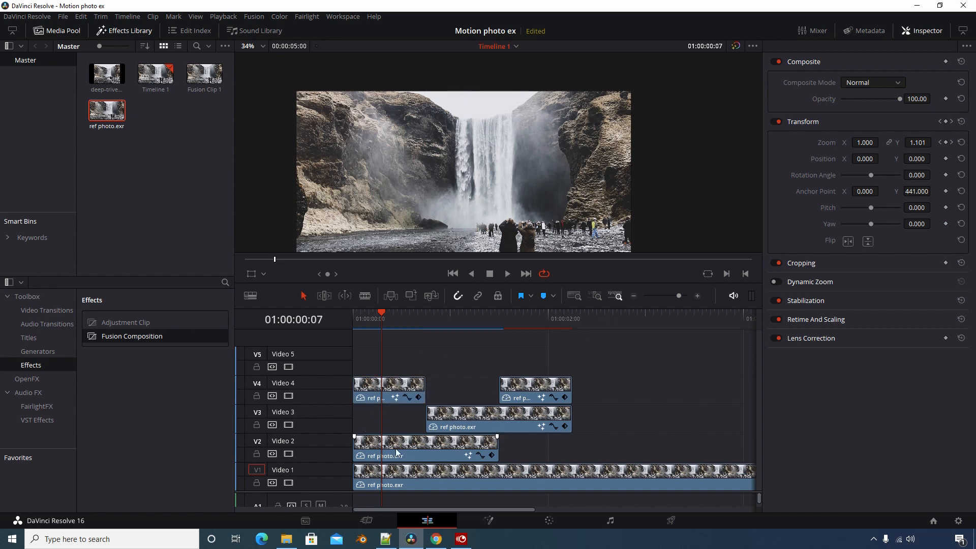
left_click_drag(324, 436, 324, 432)
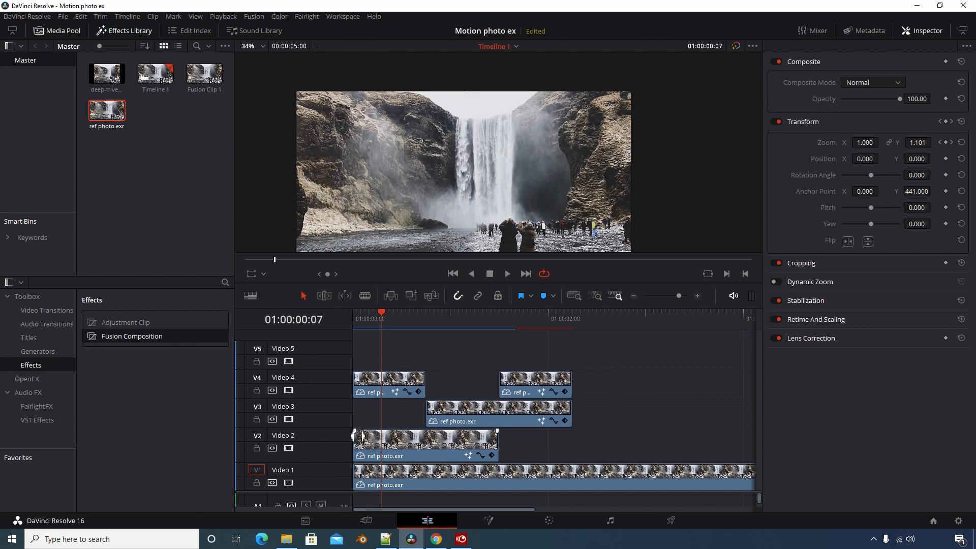
left_click_drag(354, 437, 384, 438)
mouse_move(497, 431)
left_mouse_down()
mouse_move(441, 435)
mouse_move(450, 402)
mouse_move(495, 402)
left_mouse_up()
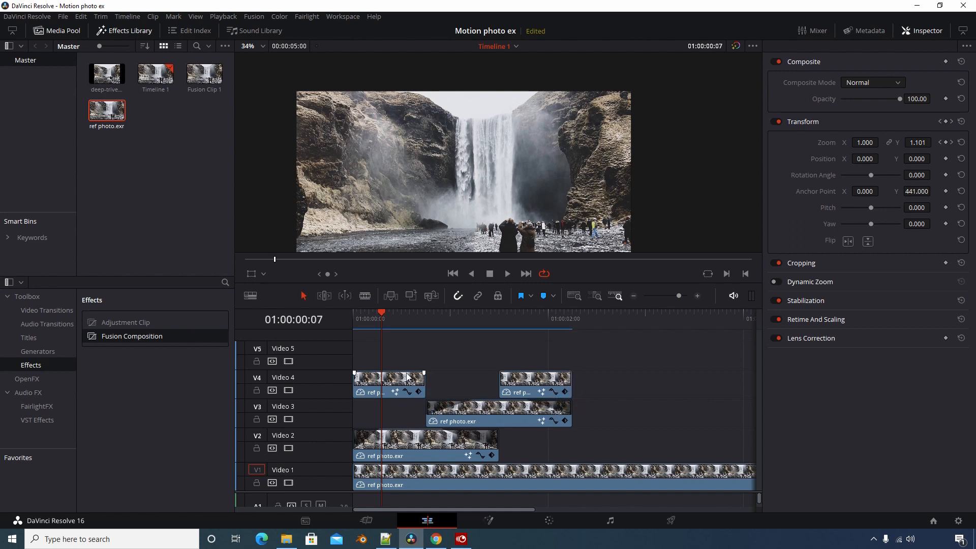
Add a fade-out to the first Video 4 clip and a fade-in of about 8 frames to the second one
left_click_drag(424, 372, 399, 380)
left_click_drag(378, 318, 471, 370)
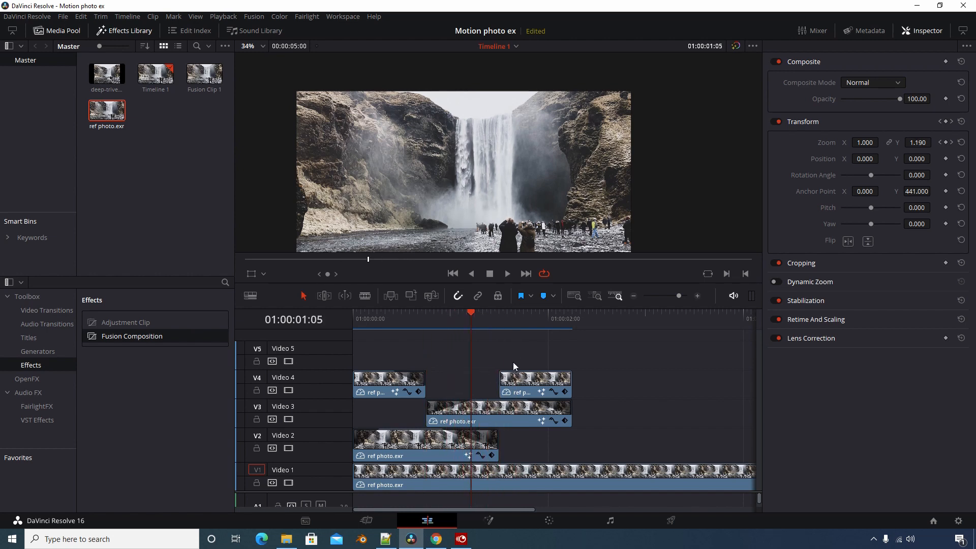
left_click(507, 379)
left_click(500, 373)
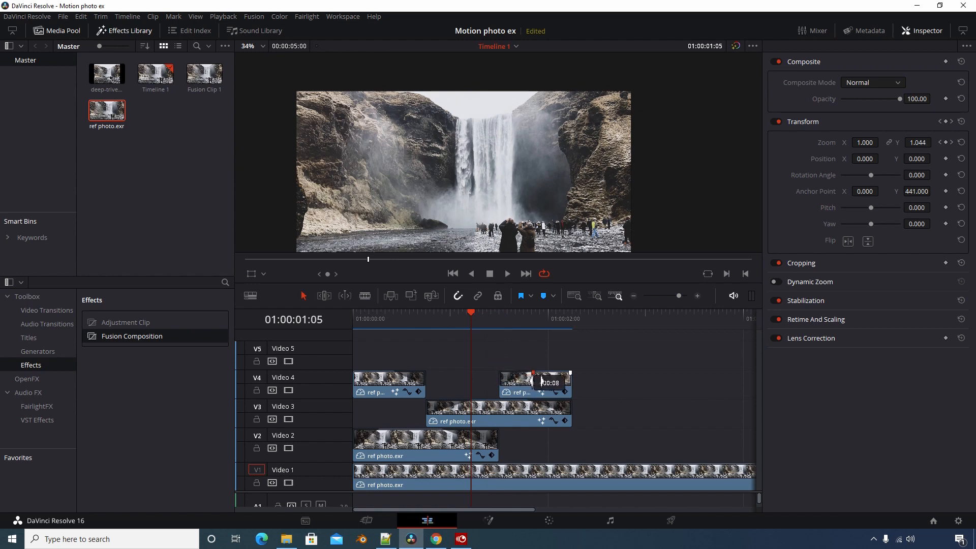
Trim the end of the Video 1 photo clip to 01:00:02:06 to match the end of the waterfall clips
left_click_drag(472, 321, 347, 352)
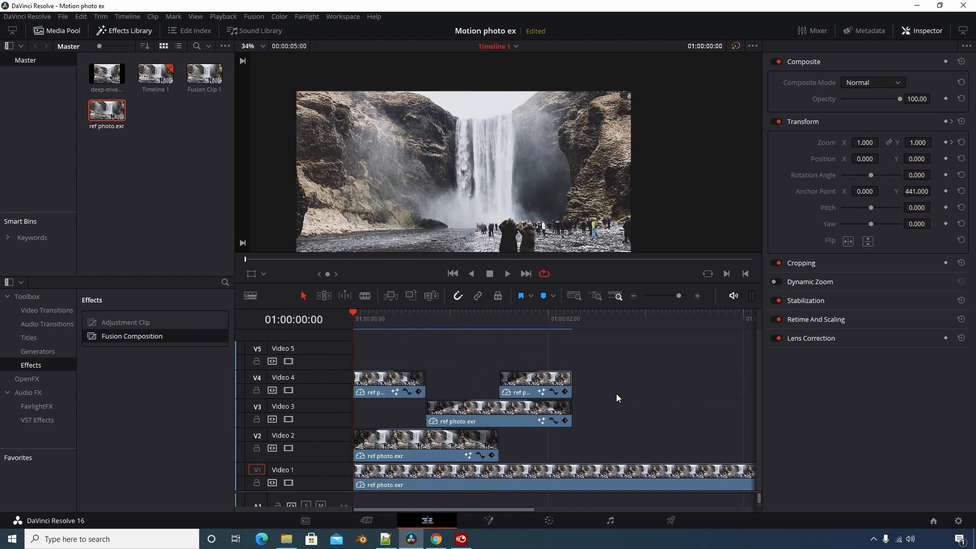
left_click(632, 296)
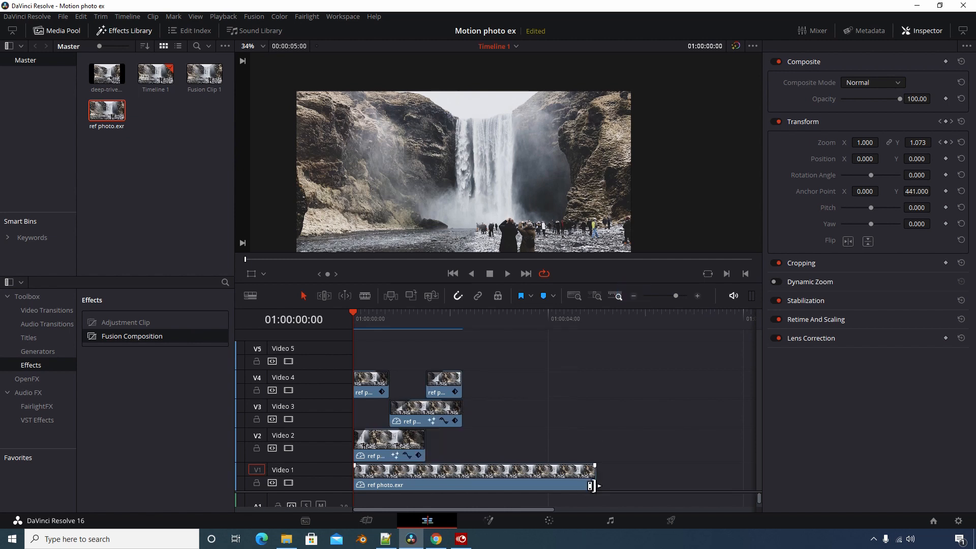
left_click_drag(594, 483, 462, 483)
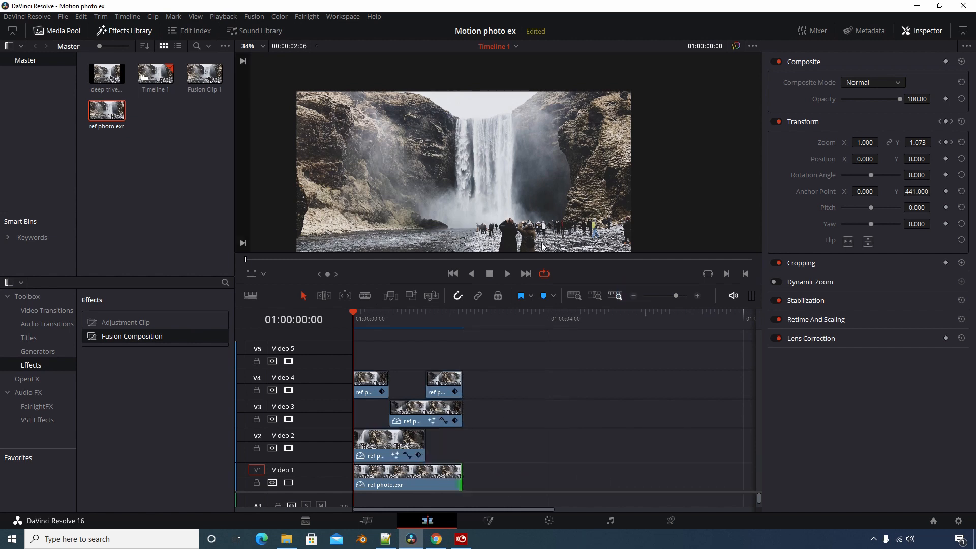
Play back the loop and set the first Video 4 clip's fade-out to about 10 frames, checking the crossfades
left_click(506, 276)
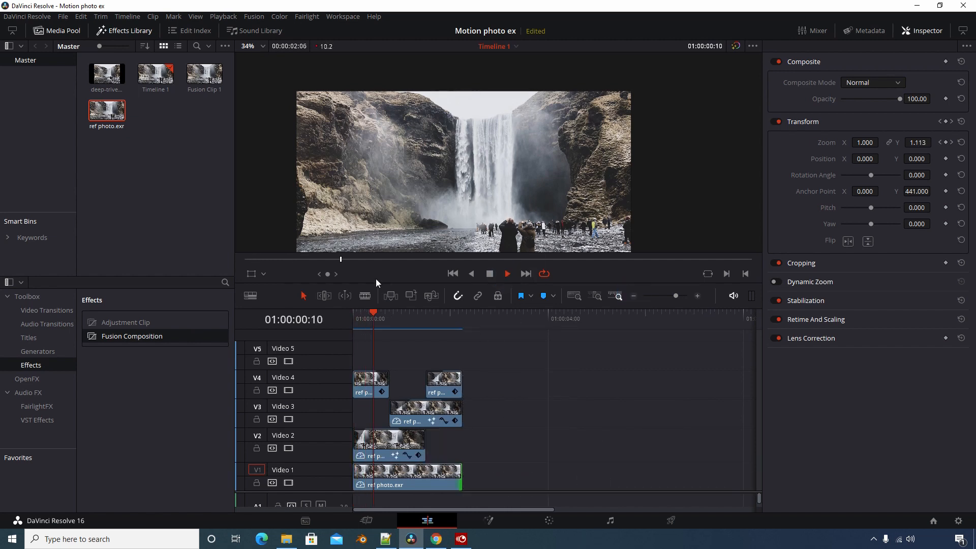
key("space")
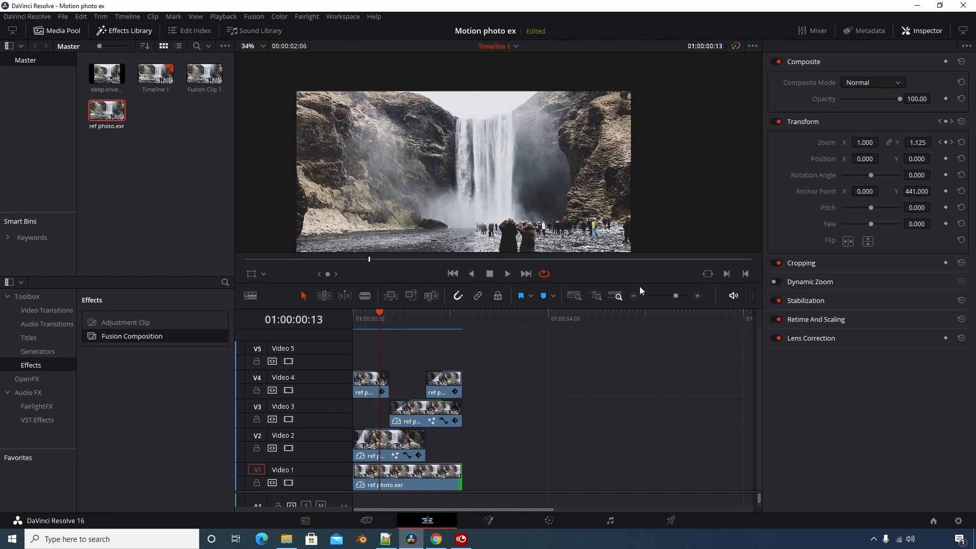
left_click(697, 297)
left_click(698, 297)
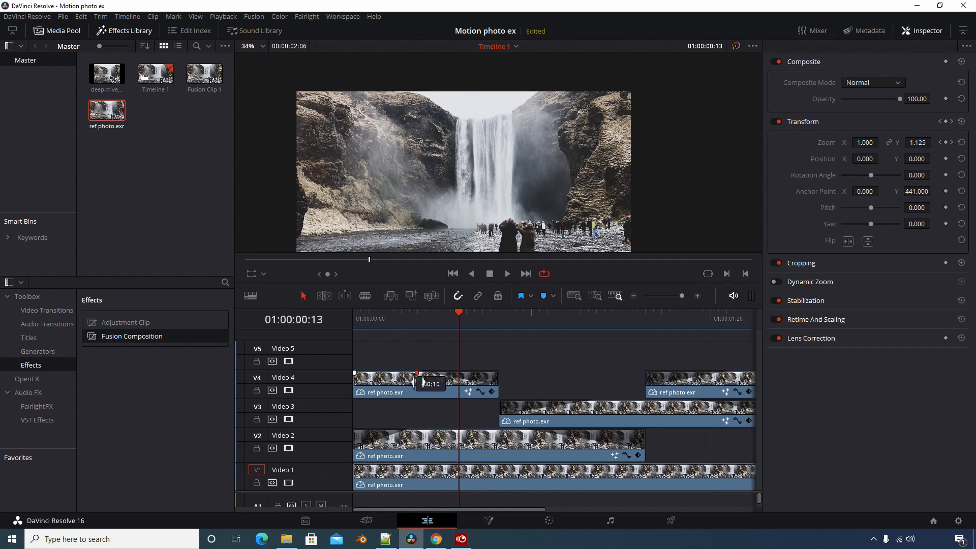
left_click_drag(461, 315, 475, 330)
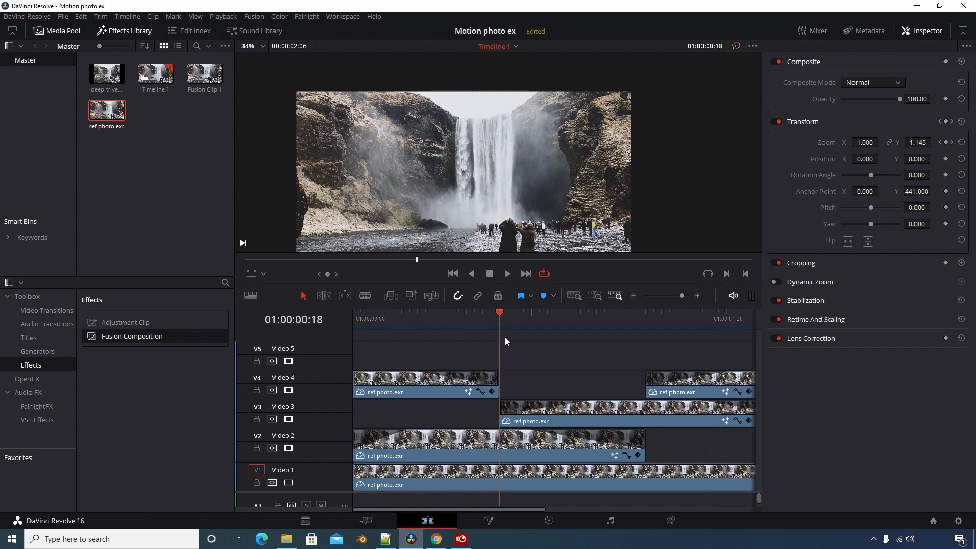
left_click(524, 340)
left_click_drag(529, 342, 477, 371)
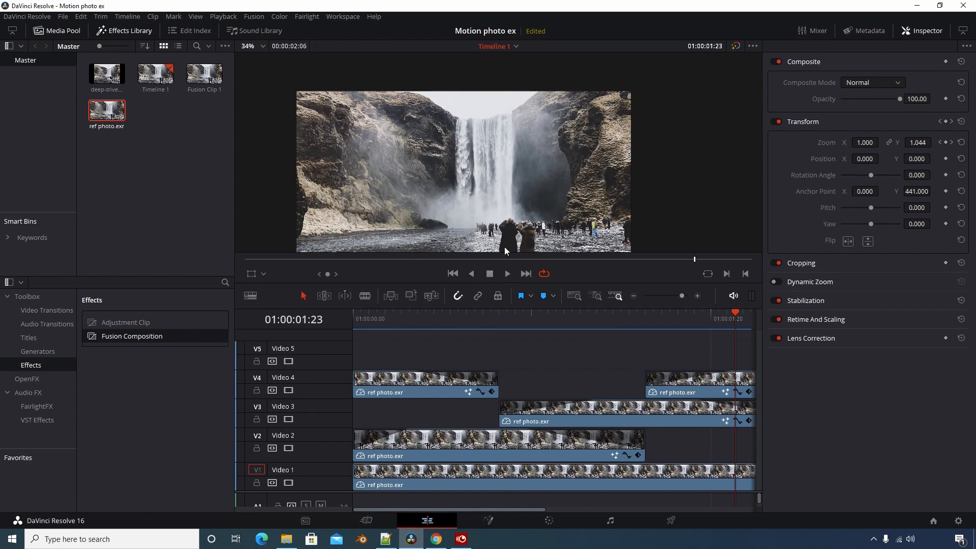
Examine the base of the waterfall and the people below it at 100% viewer zoom across the timeline
left_click(634, 296)
mouse_move(544, 315)
left_mouse_down()
mouse_move(499, 321)
mouse_move(566, 321)
mouse_move(531, 324)
left_mouse_up()
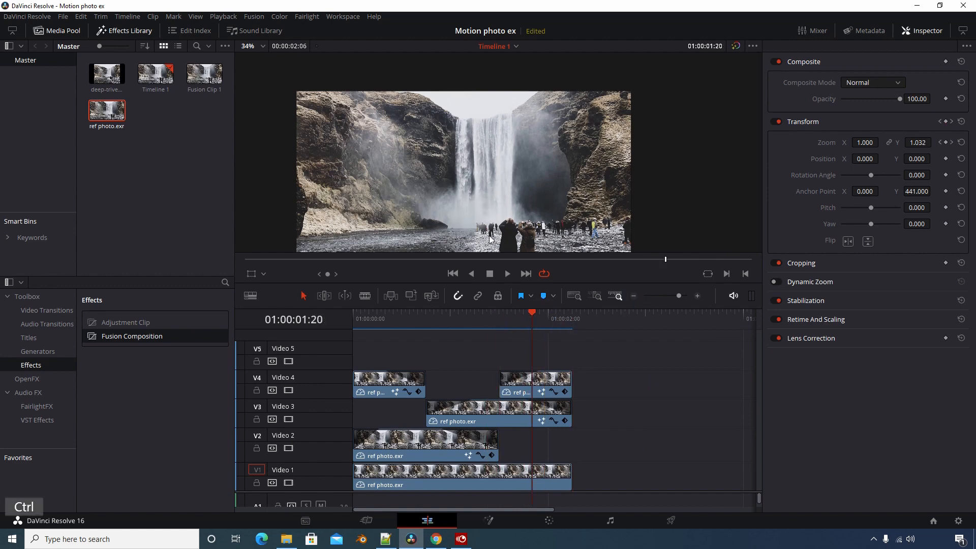
scroll(484, 234, "up", 4)
left_click_drag(487, 237, 487, 118)
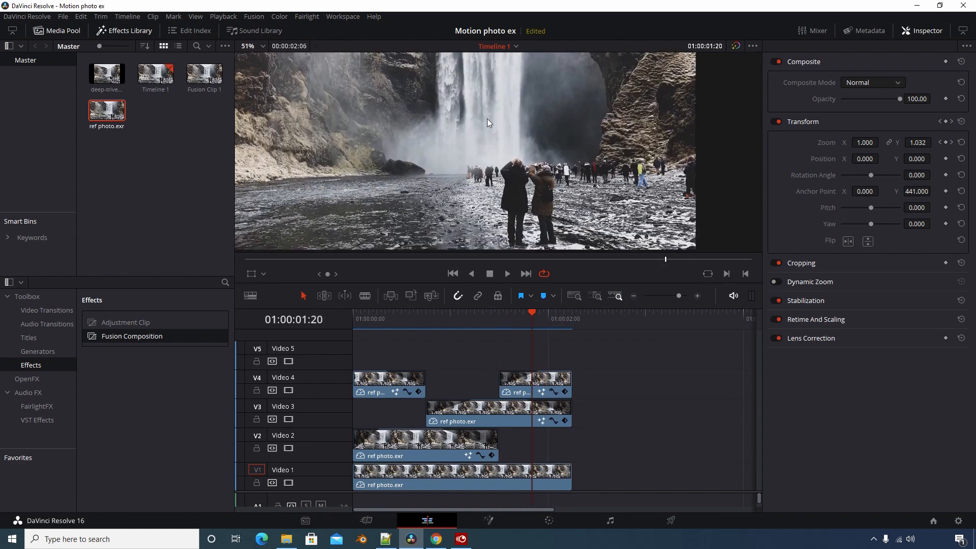
scroll(478, 176, "up", 5)
scroll(478, 180, "up", 2)
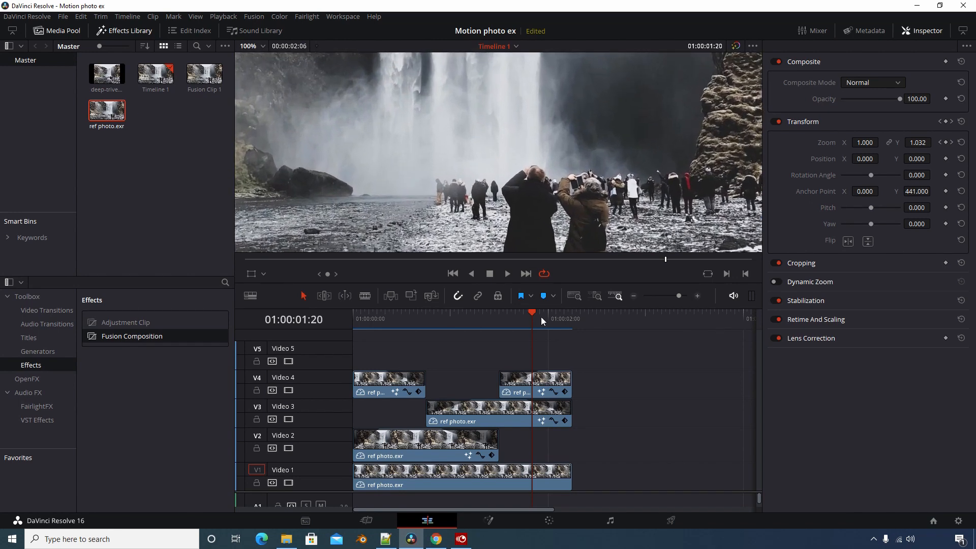
left_click_drag(531, 317, 402, 333)
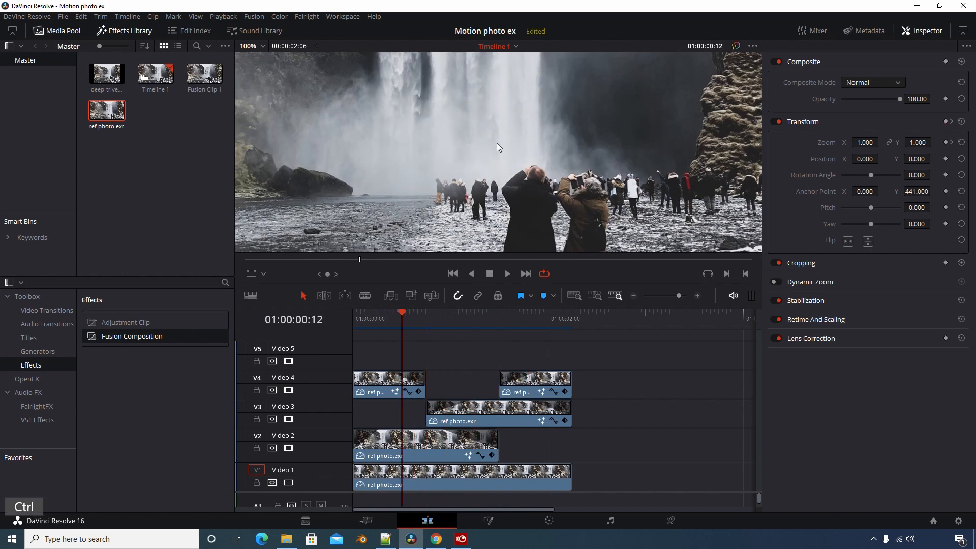
Place a copy of ref photo.exr on Video 5 at 01:00:02:06, immediately after the end of the existing clips
scroll(463, 138, "up", 1)
scroll(464, 139, "down", 5)
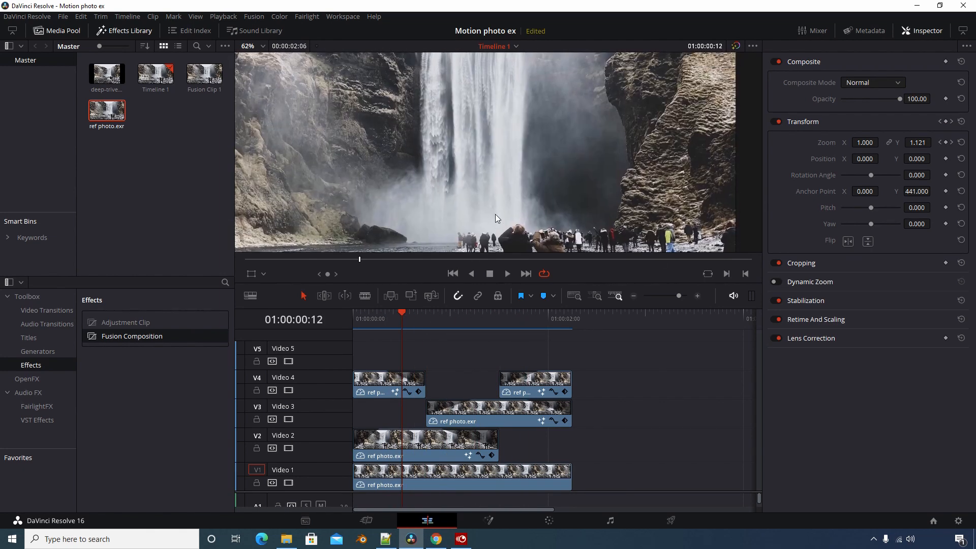
scroll(497, 173, "down", 2)
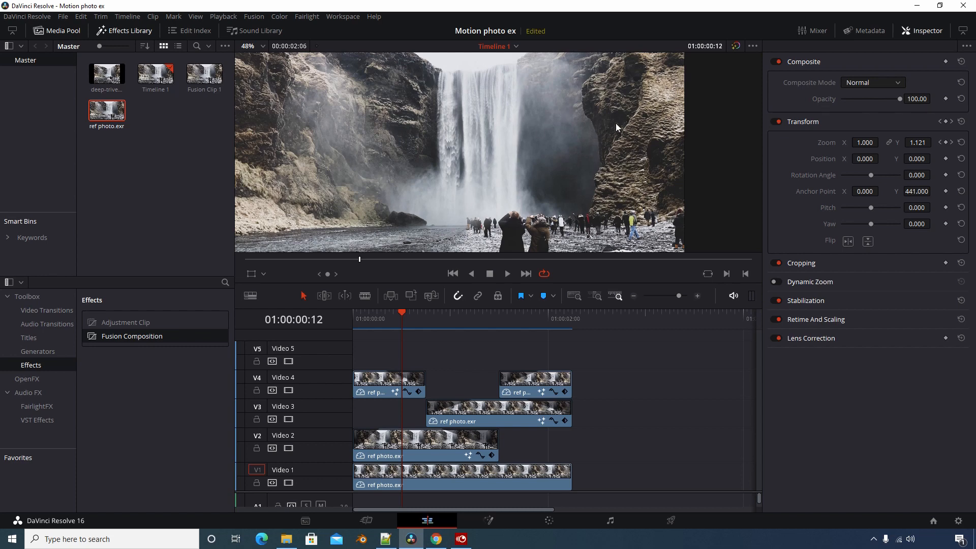
left_click_drag(418, 314, 454, 319)
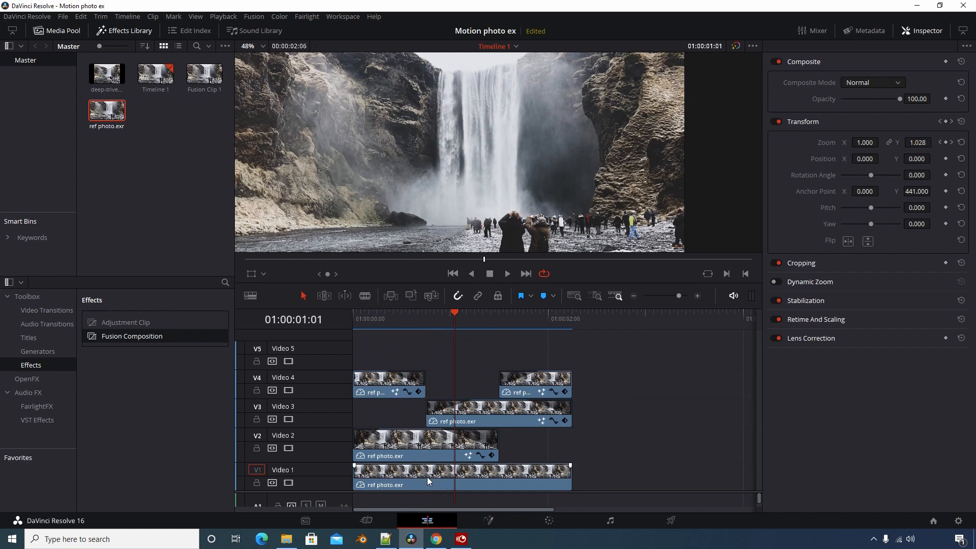
left_click_drag(103, 112, 568, 350)
left_click(646, 315)
left_click_drag(471, 509, 530, 509)
left_click(499, 359)
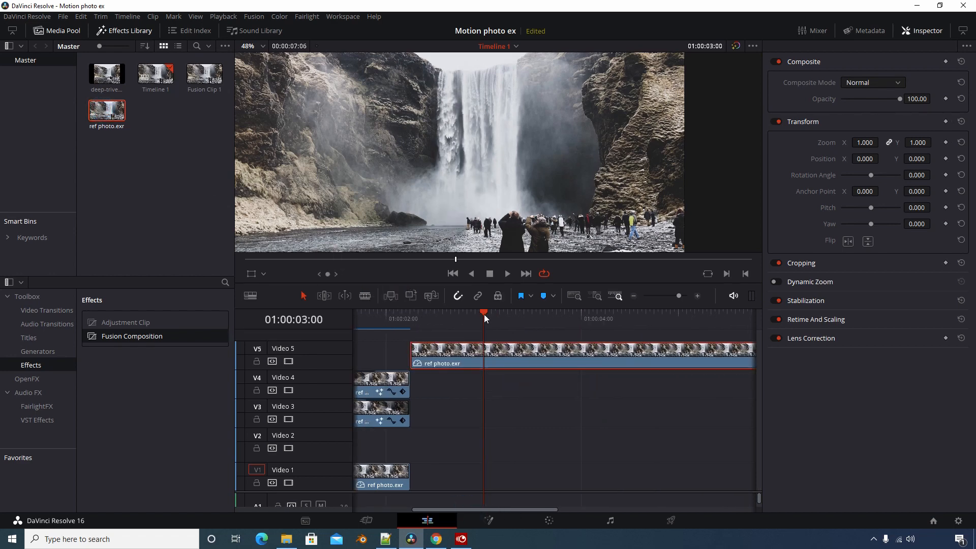
Open the new Video 5 ref photo.exr clip in the Fusion page from its start at 01:00:02:06
left_click_drag(484, 314, 417, 312)
right_click(459, 355)
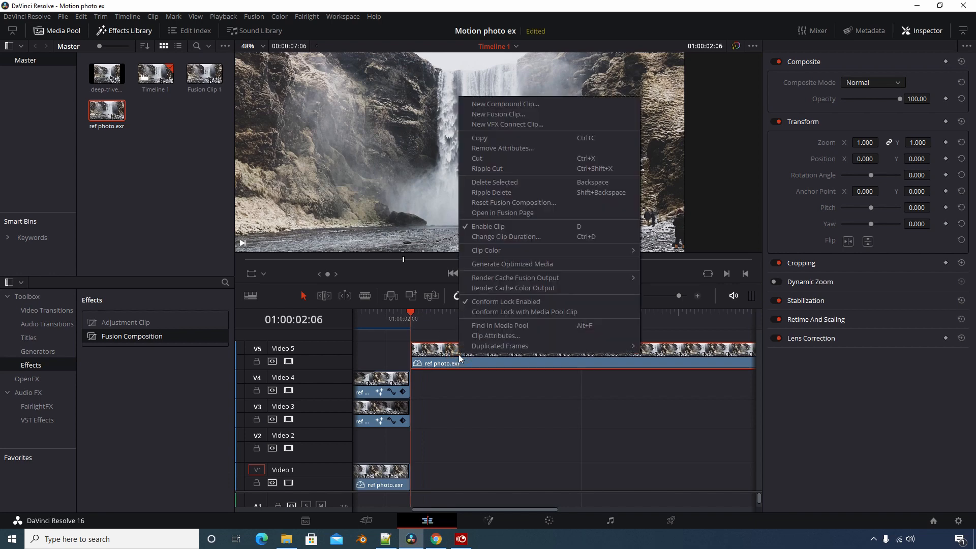
left_click(518, 213)
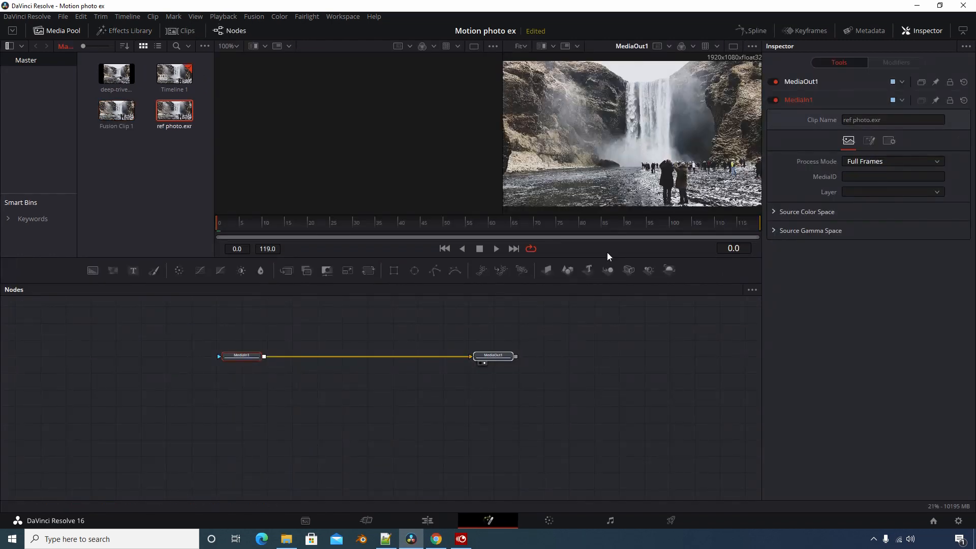
Attach a Polygon mask to MediaIn1 and turn on Apply Mask Inverted so the photo shows
left_click_drag(478, 359, 528, 359)
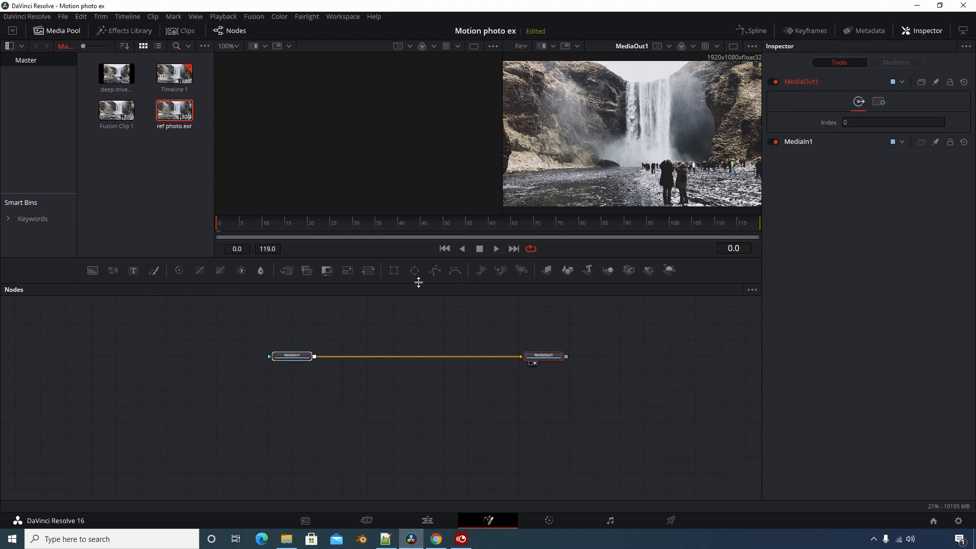
left_click_drag(434, 276, 277, 362)
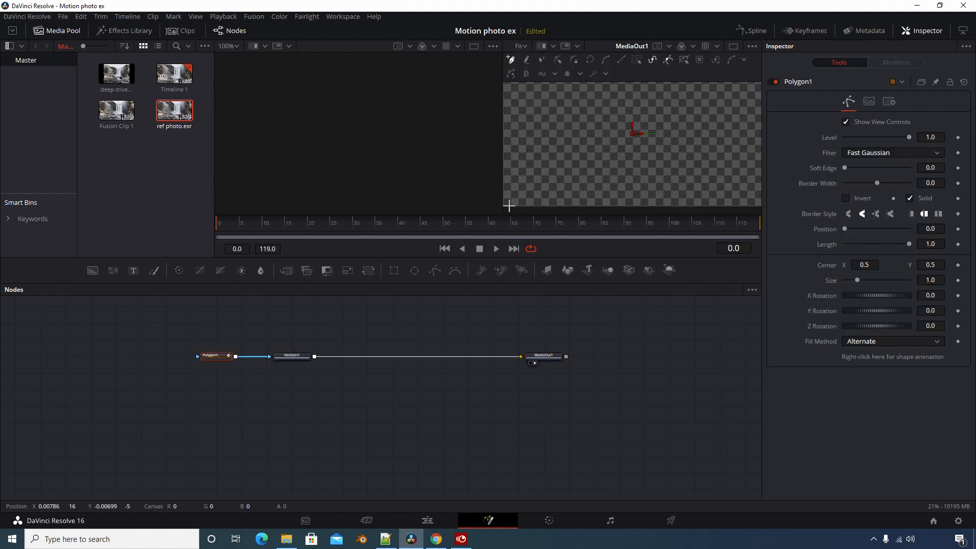
left_click(293, 363)
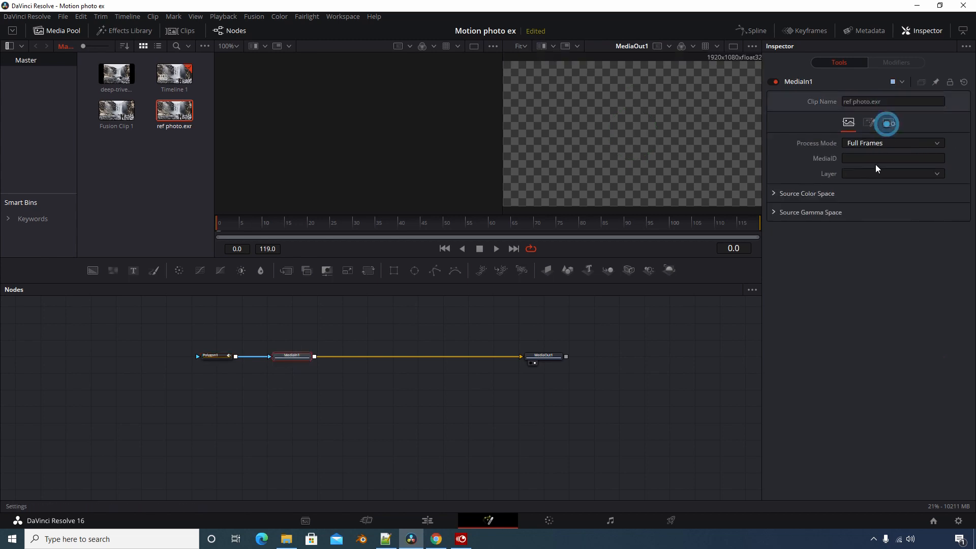
left_click(846, 156)
left_click(851, 173)
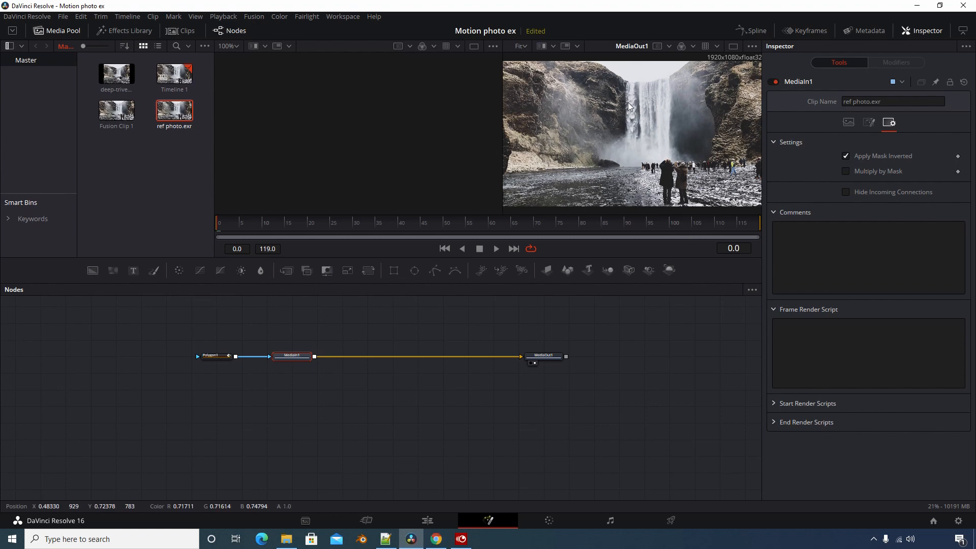
Enlarge the viewer area and examine the mist at the base of the waterfall
left_click(615, 259)
left_click_drag(615, 258, 619, 346)
scroll(660, 196, "up", 3)
scroll(660, 190, "down", 4)
scroll(660, 191, "up", 3)
scroll(660, 191, "up", 1)
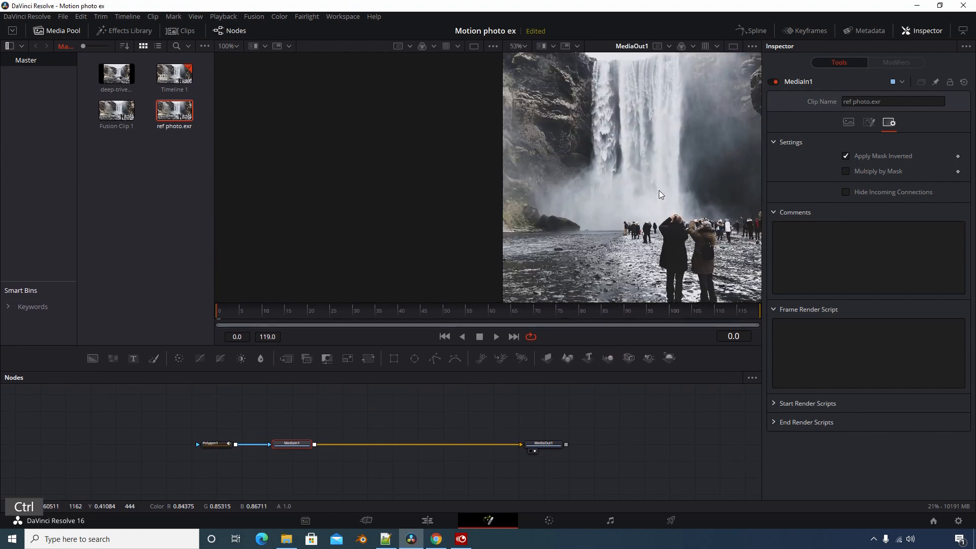
scroll(660, 191, "up", 1)
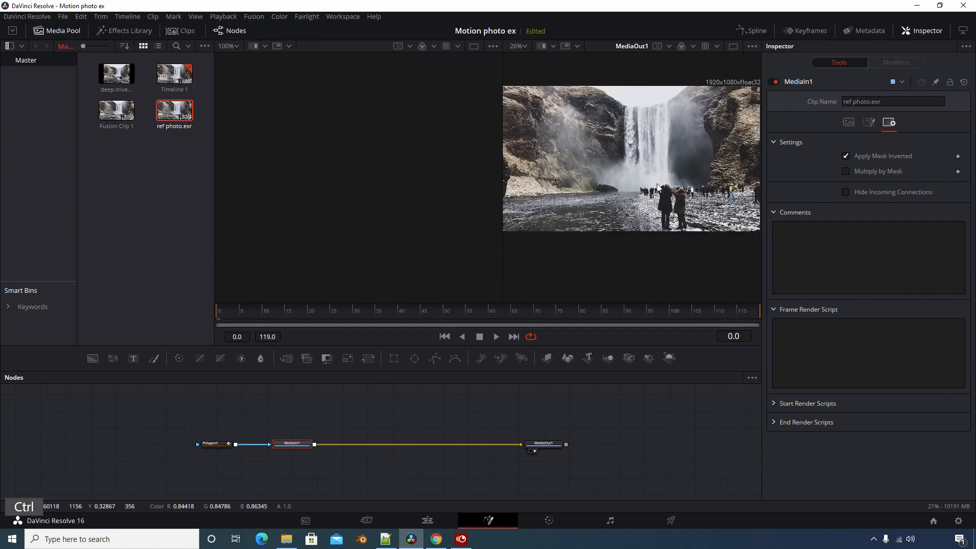
scroll(657, 184, "up", 1)
scroll(664, 197, "up", 1)
scroll(651, 193, "down", 2)
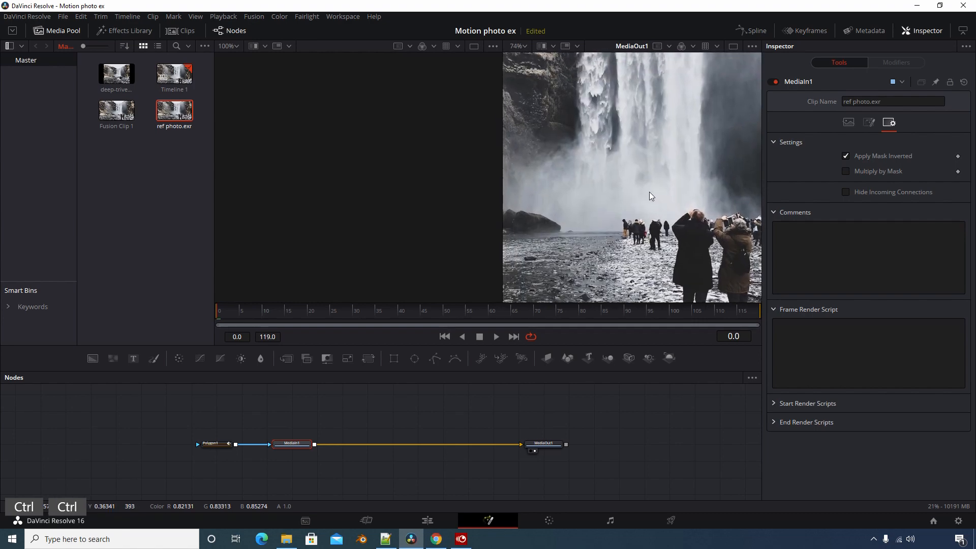
left_click_drag(643, 206, 633, 212)
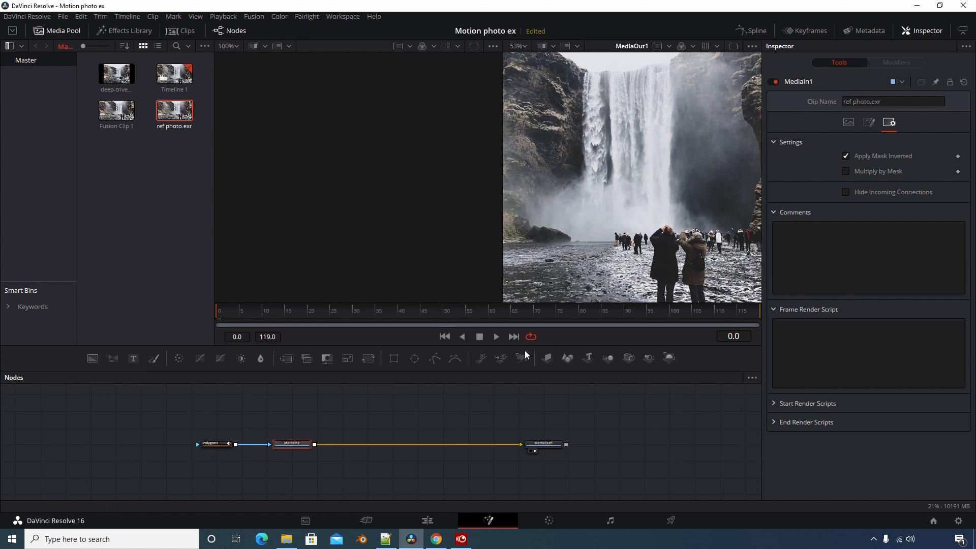
Draw a closed Polygon mask around the mist at the waterfall's base, keeping above the people and rocks
left_click(215, 444)
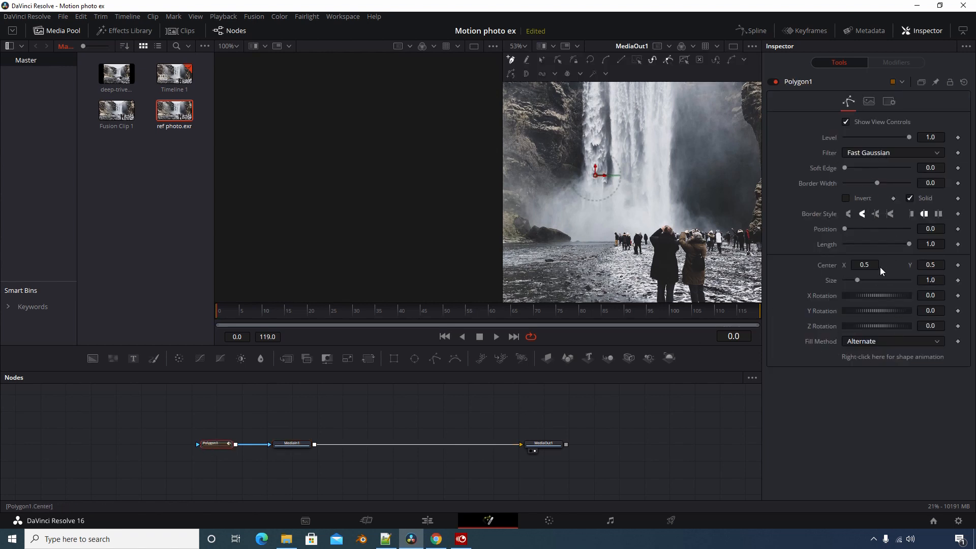
left_click(579, 234)
left_click(562, 225)
left_click(541, 217)
left_click(559, 192)
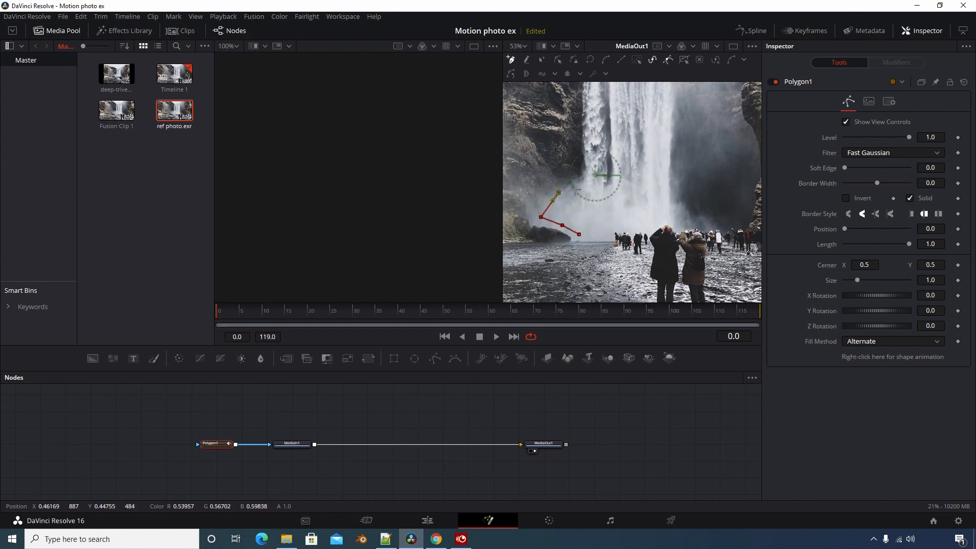
left_click(574, 186)
left_click(589, 190)
left_click(605, 202)
left_click(621, 206)
left_click(641, 201)
left_click(660, 192)
left_click(670, 196)
left_click(670, 215)
left_click(664, 222)
left_click(648, 223)
left_click(625, 227)
left_click(601, 233)
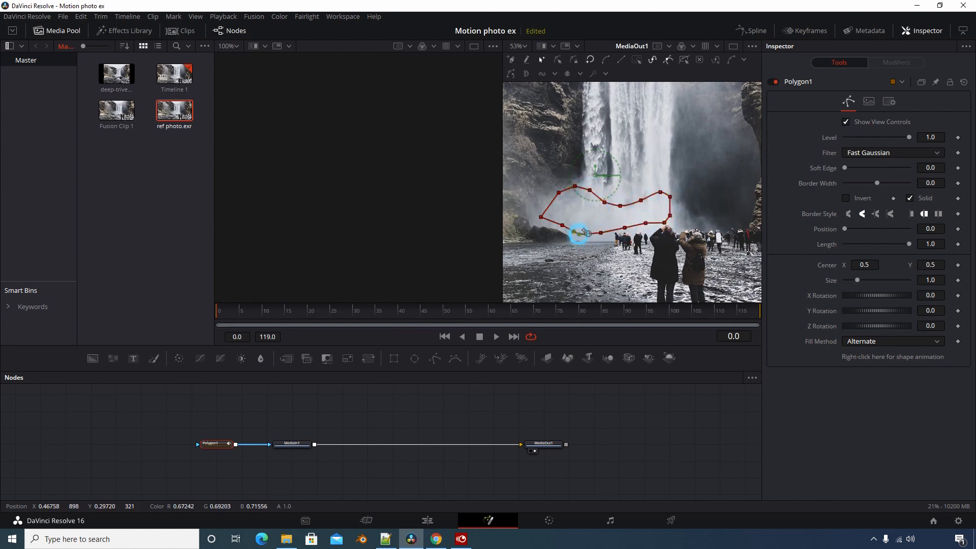
left_click(579, 234)
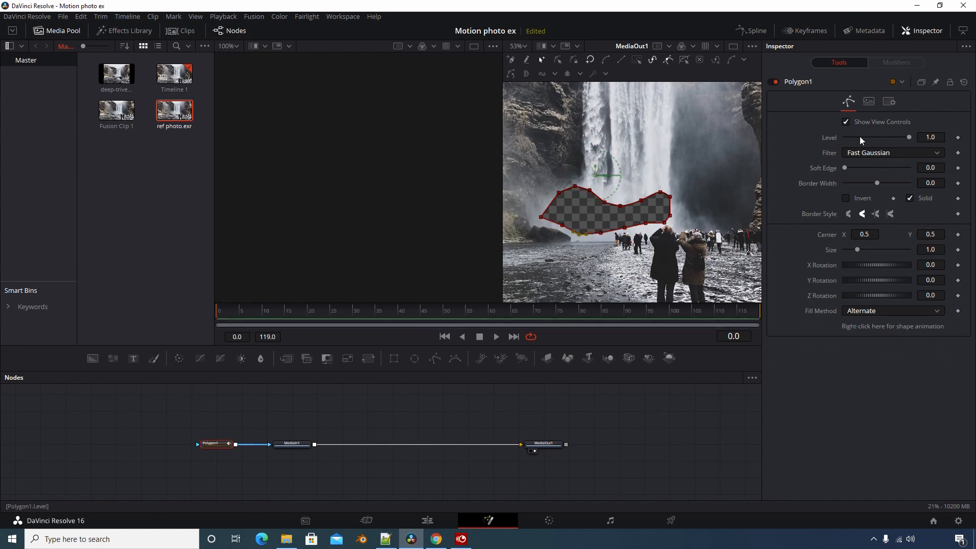
Set the Polygon mask's Soft Edge to 0.0283 and turn off Apply Mask Inverted on MediaIn1
left_click_drag(845, 168, 856, 167)
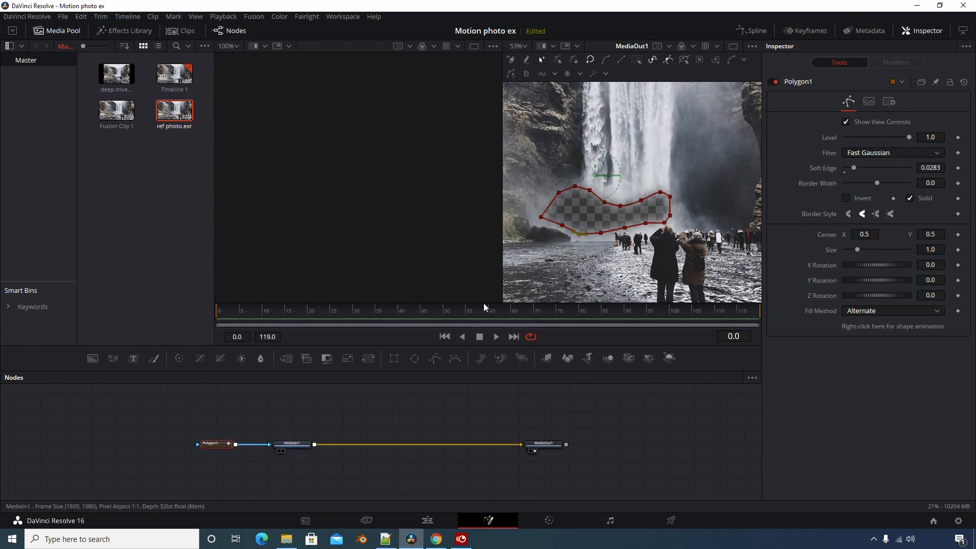
left_click(292, 444)
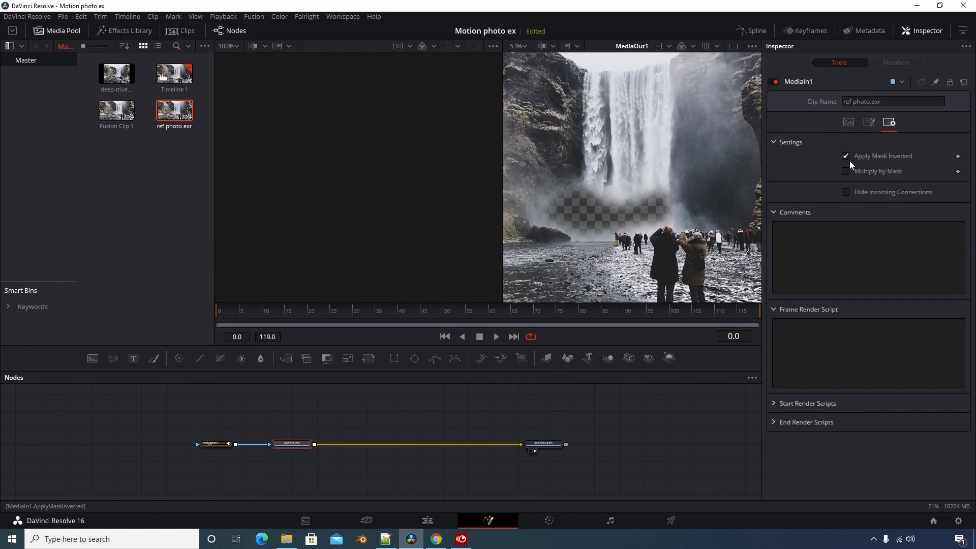
left_click(846, 157)
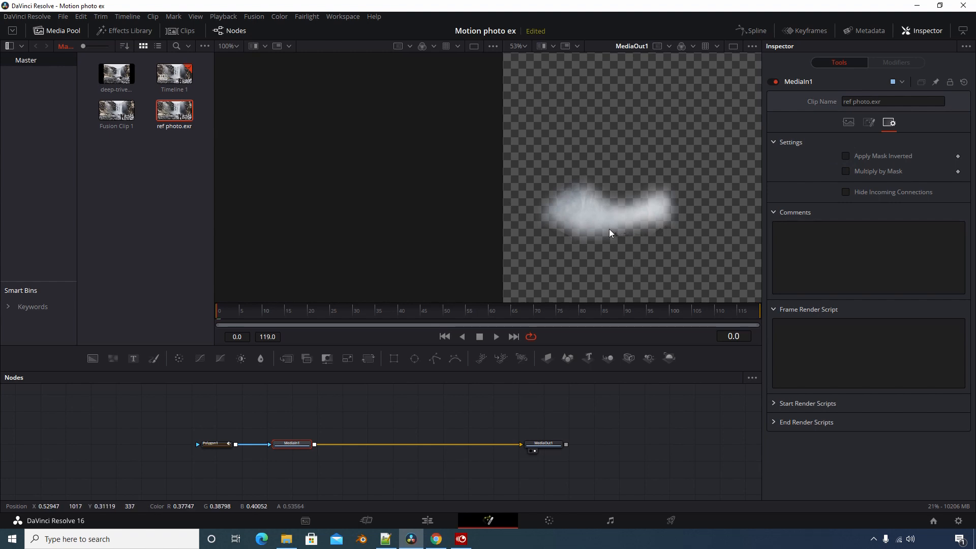
Raise the middle points of the mask's lower and upper edges to exclude the people's heads, and set Soft Edge to 0.0223
scroll(613, 239, "up", 4)
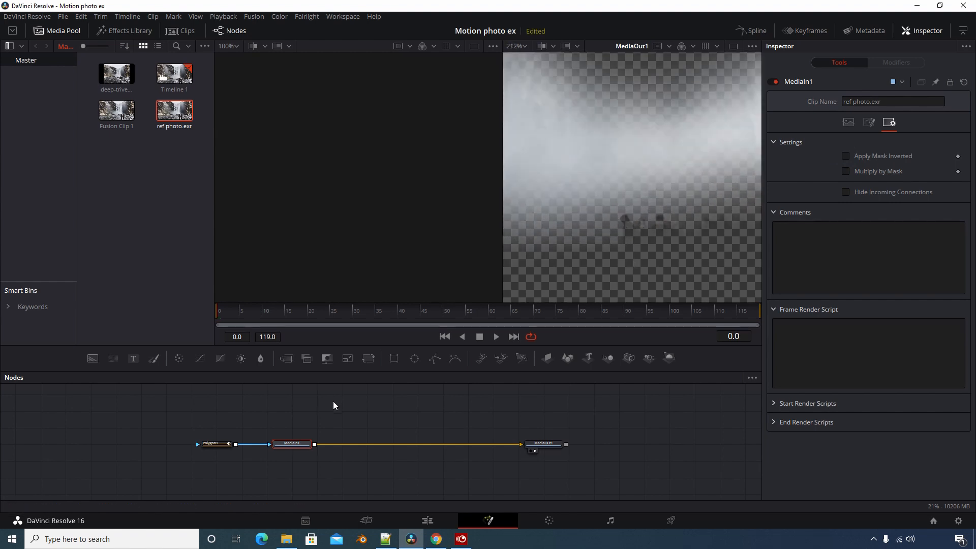
left_click(219, 444)
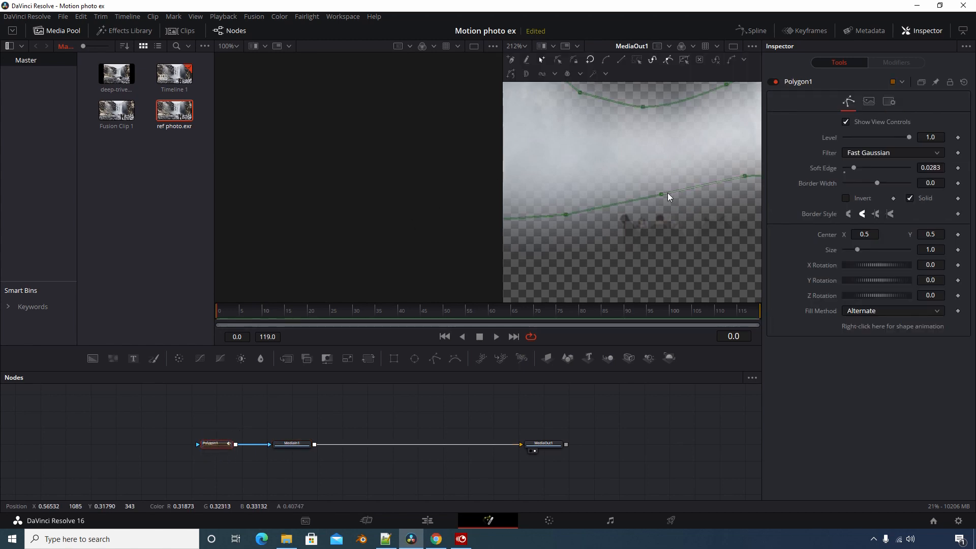
left_click_drag(662, 194, 654, 179)
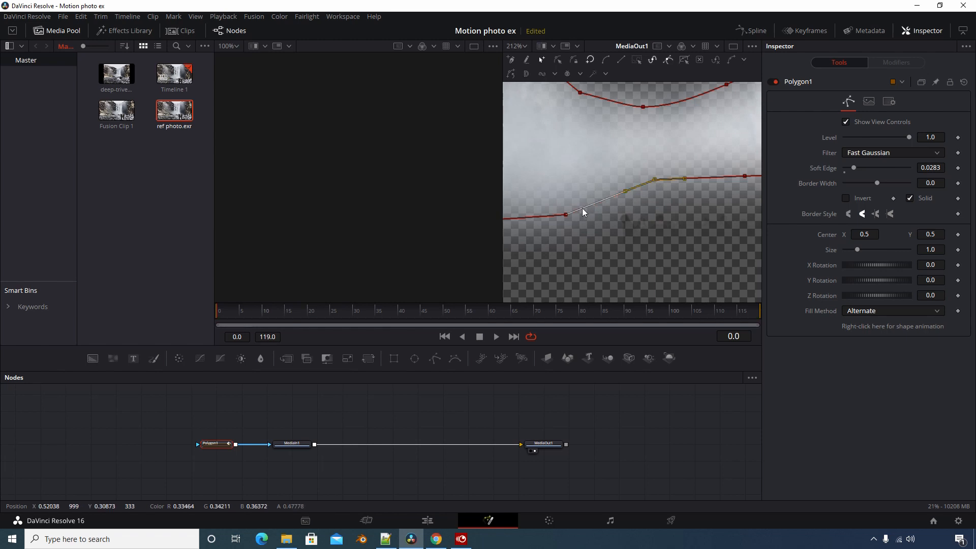
left_click(560, 204)
left_click_drag(570, 215, 561, 200)
left_click_drag(931, 167, 926, 168)
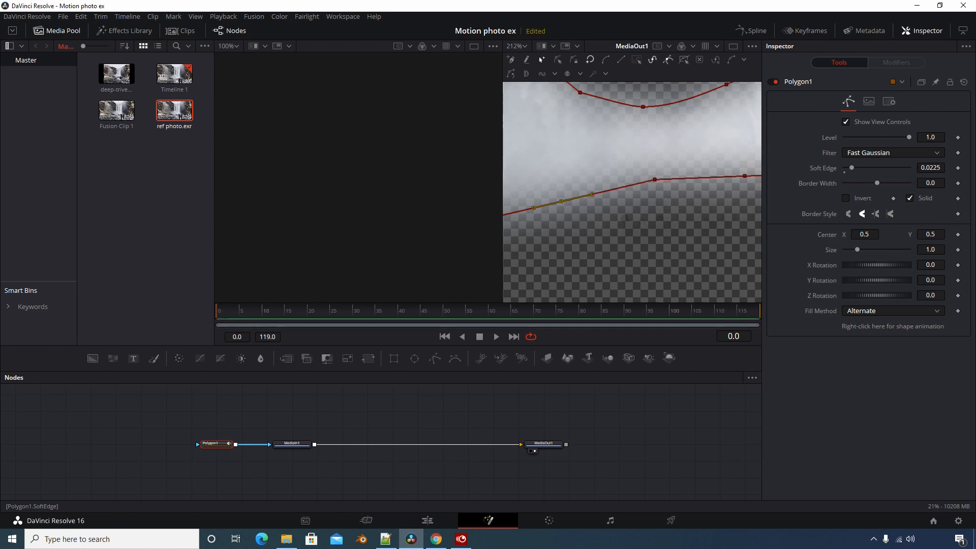
left_click_drag(655, 179, 632, 246)
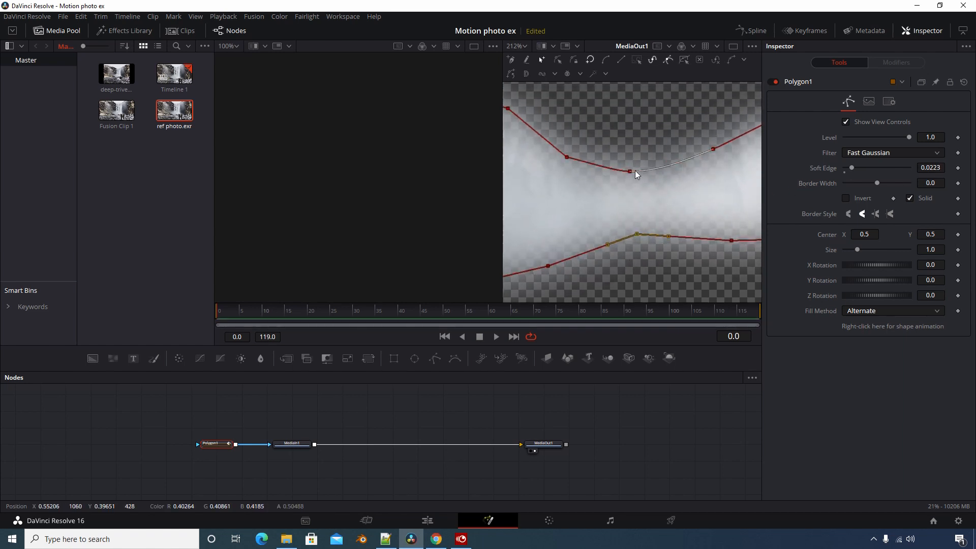
left_click_drag(630, 170, 630, 148)
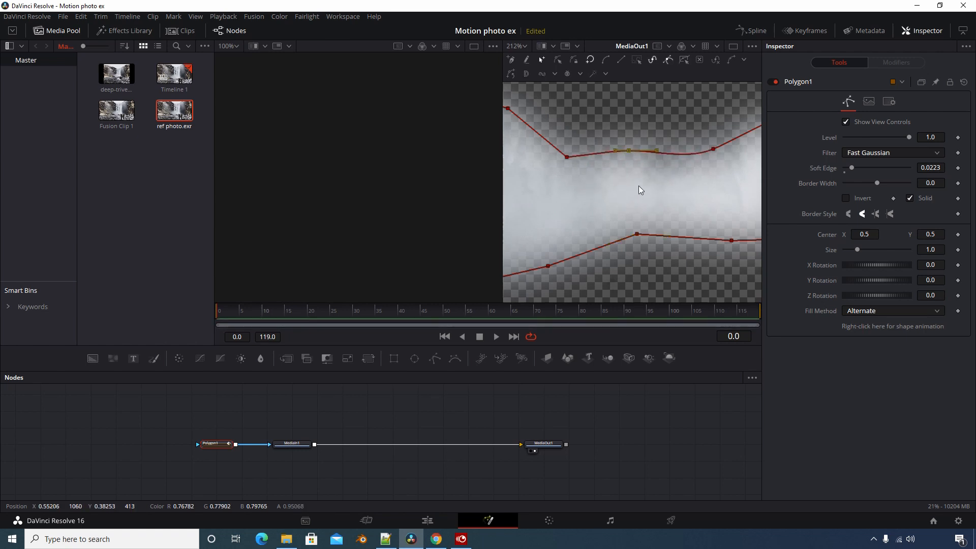
Tighten the mask's lower-left edge around the mist by adjusting its points, and delete the surplus point there
scroll(638, 182, "down", 2, "ctrl")
left_click_drag(572, 255, 628, 258)
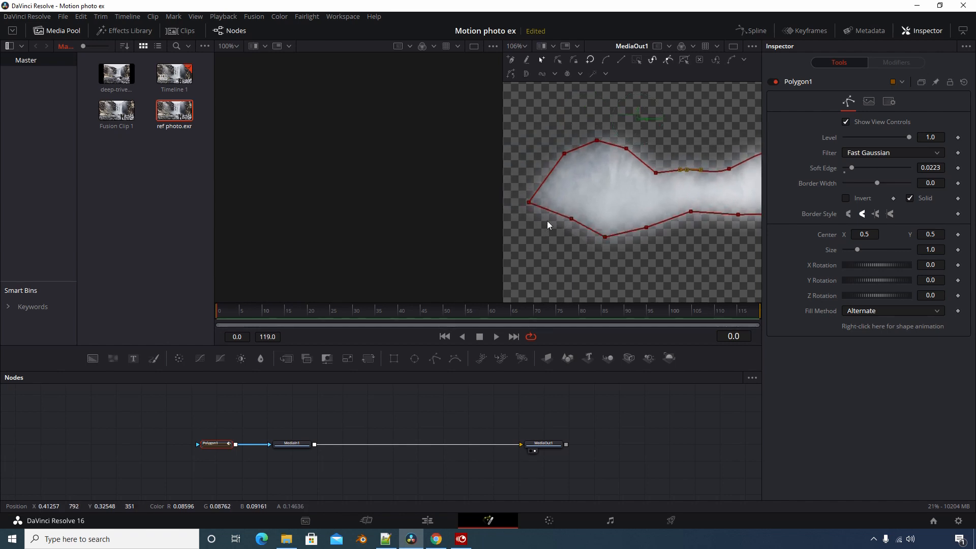
left_click_drag(548, 224, 584, 239)
left_click(585, 230)
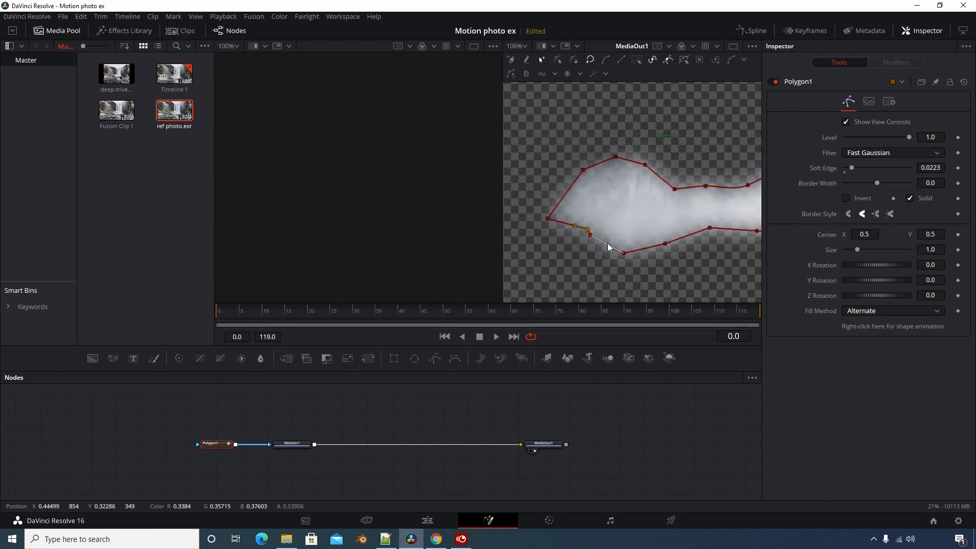
left_click_drag(623, 253, 600, 233)
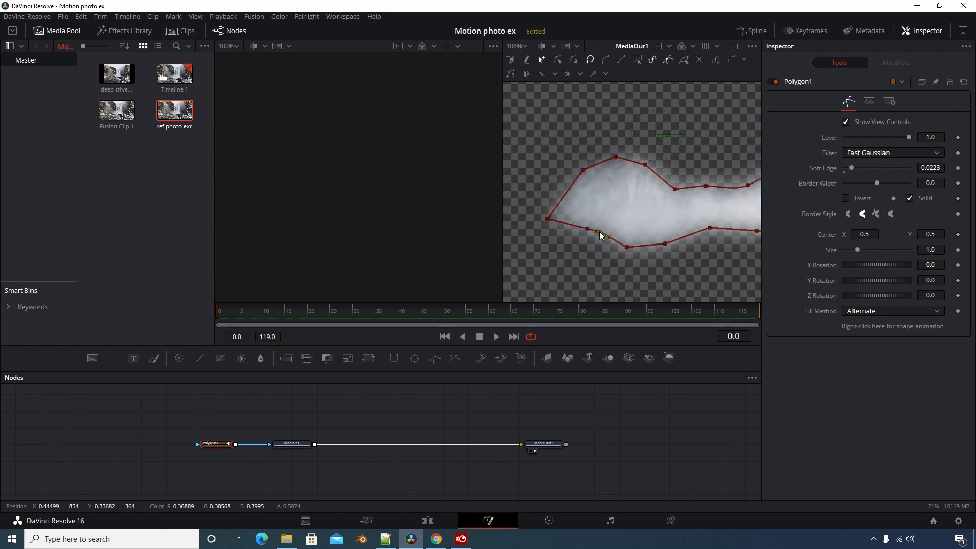
left_click(587, 229)
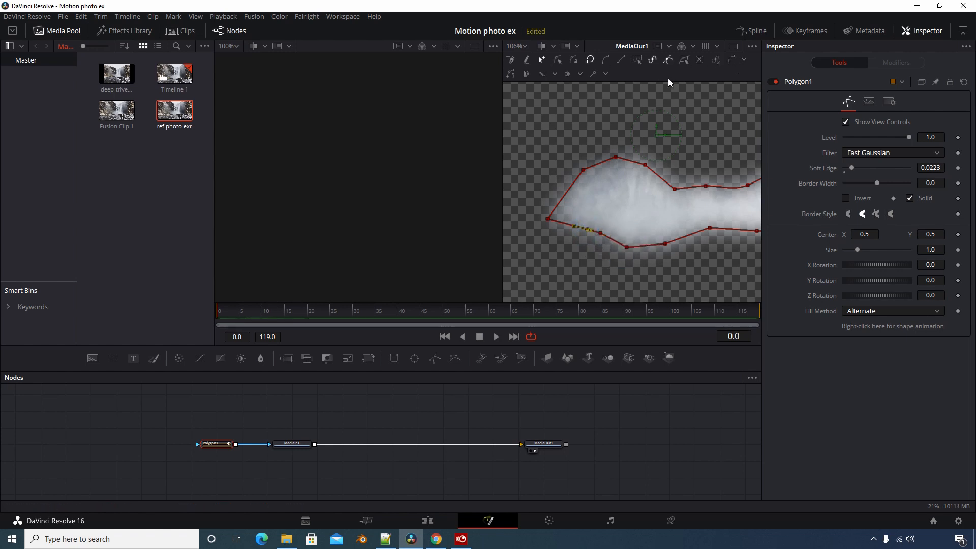
left_click(700, 61)
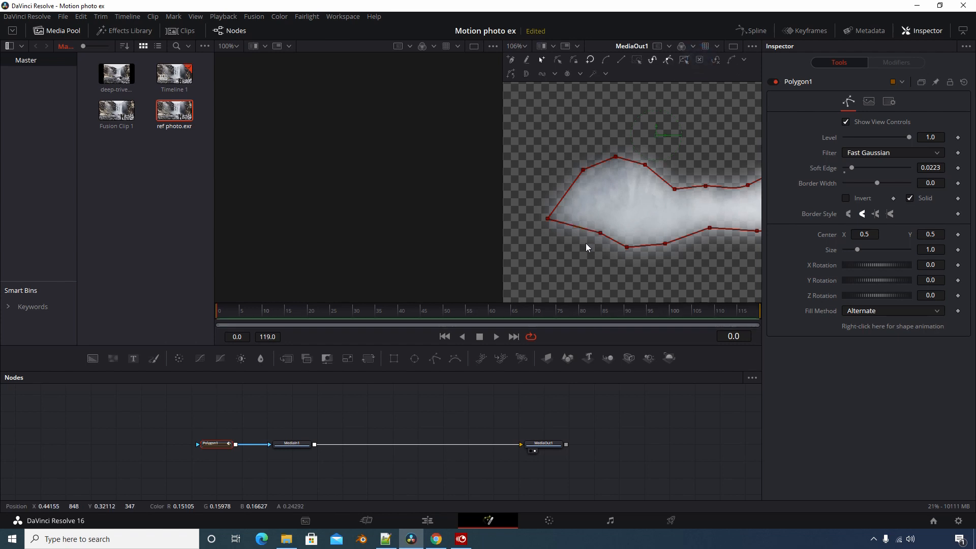
left_click(547, 218)
Move the mask points along the lower-right edge and right end slightly inward around the mist
left_click_drag(744, 232, 609, 237)
scroll(623, 238, "up", 3)
left_click_drag(686, 224, 675, 212)
left_click(605, 224)
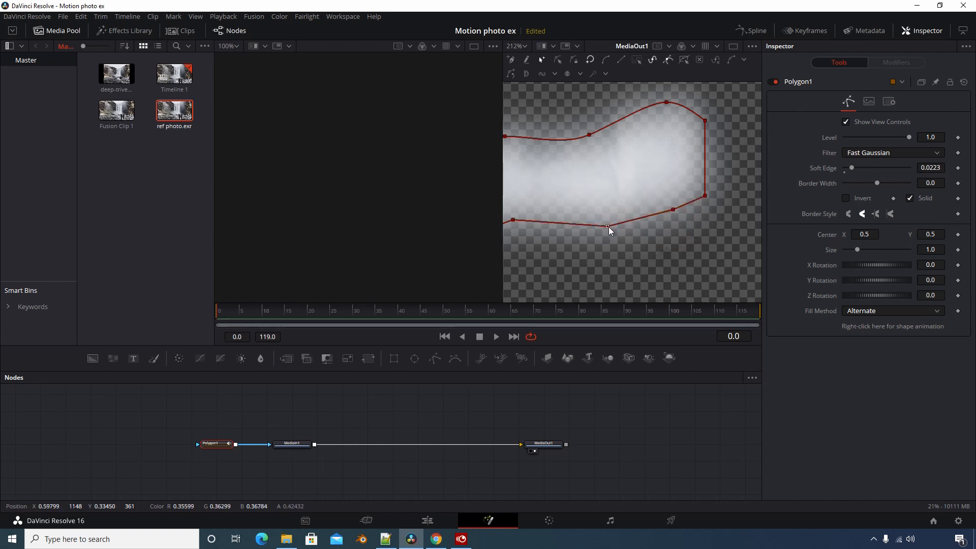
left_click_drag(610, 230, 607, 224)
left_click(705, 198)
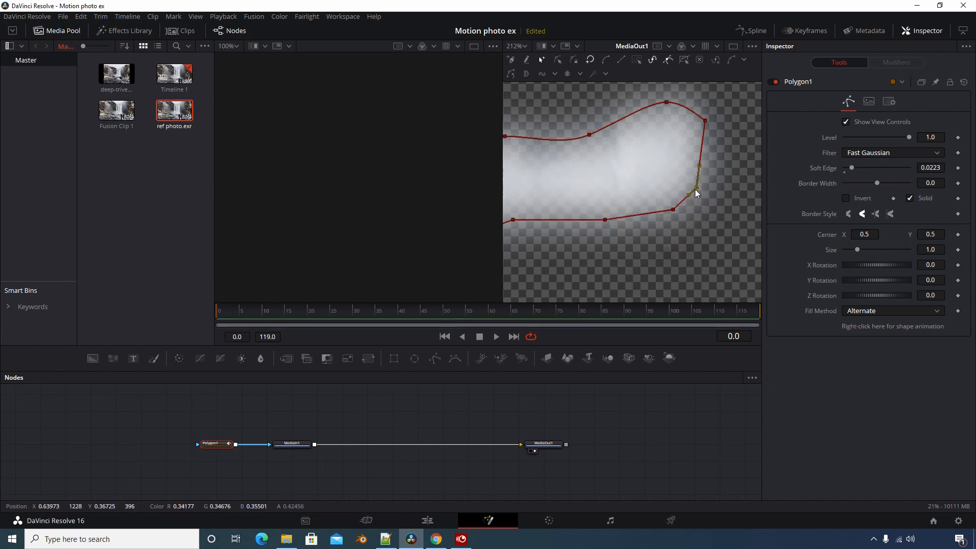
left_click_drag(706, 120, 700, 116)
left_click(698, 187)
left_click(699, 117)
scroll(651, 225, "down", 4)
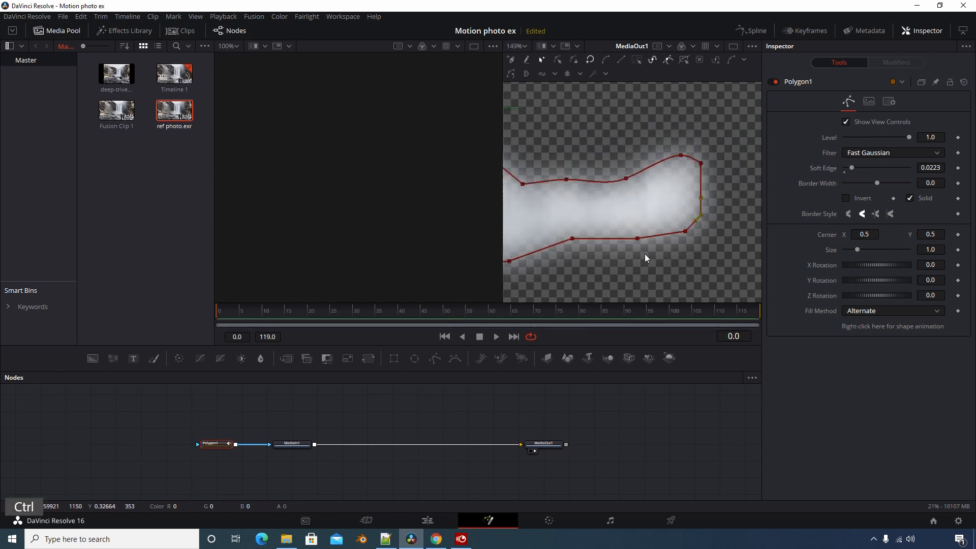
Smooth the Polygon mask's points along its lower edge and along its upper edge and right end
left_click_drag(614, 199, 615, 203)
left_click_drag(649, 275, 674, 265)
left_click_drag(738, 264, 529, 220)
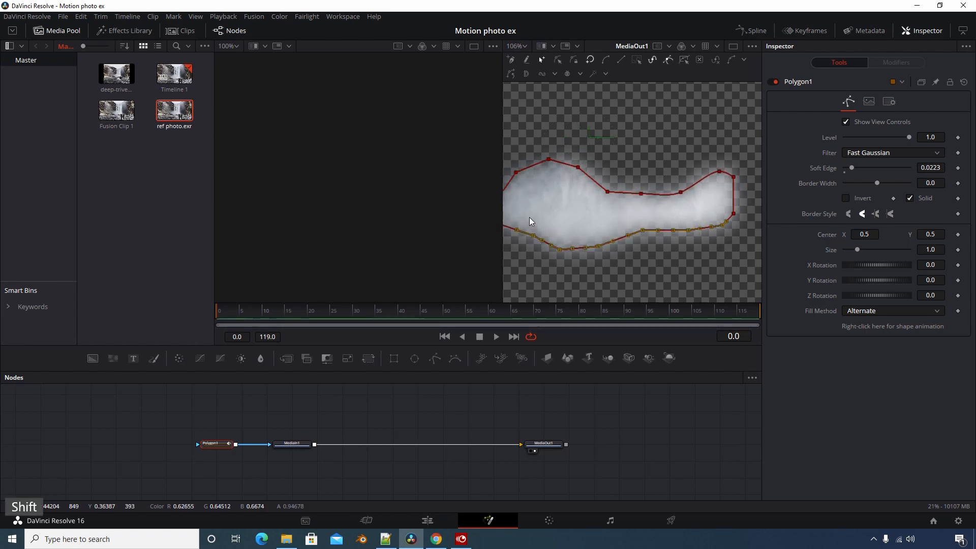
key("shift+s")
left_click_drag(743, 201, 534, 129)
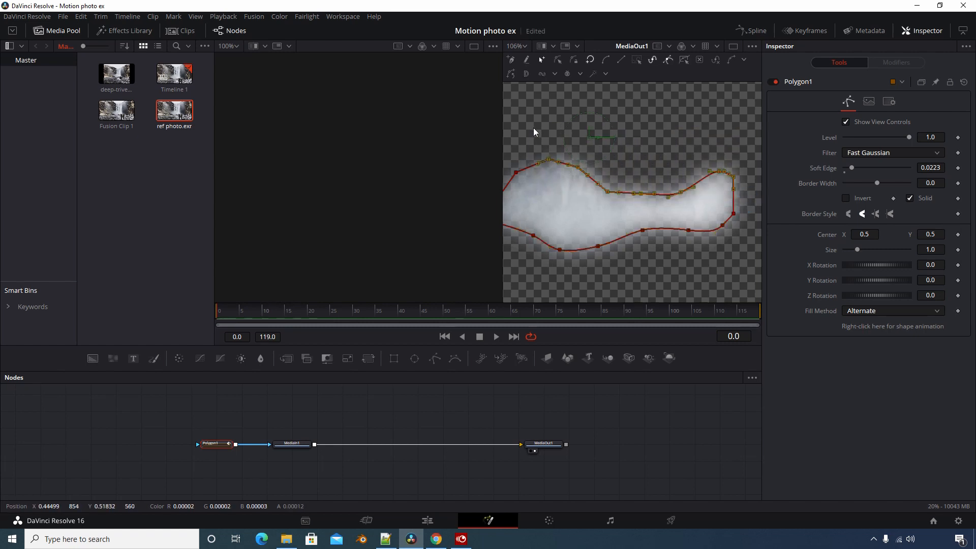
key("shift+s")
left_click(650, 263)
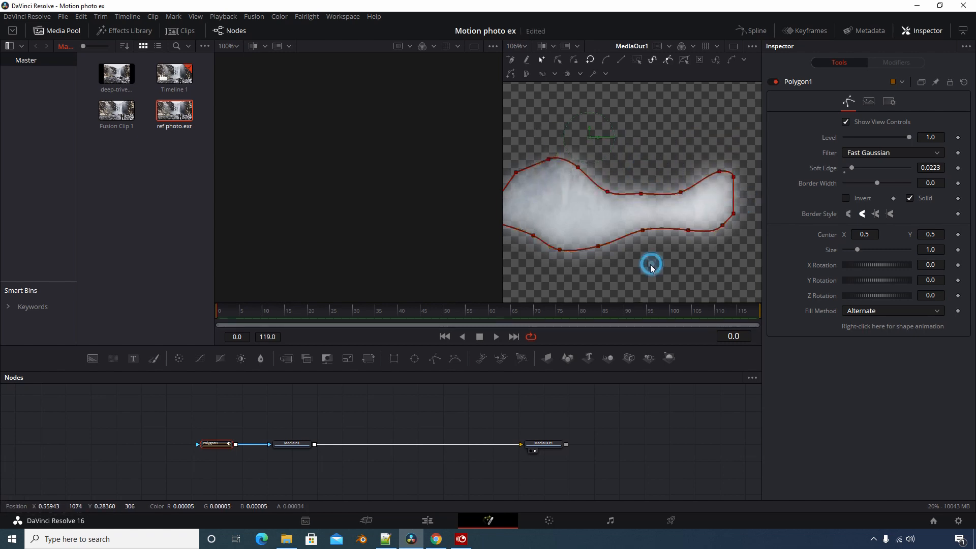
scroll(676, 239, "down", 2)
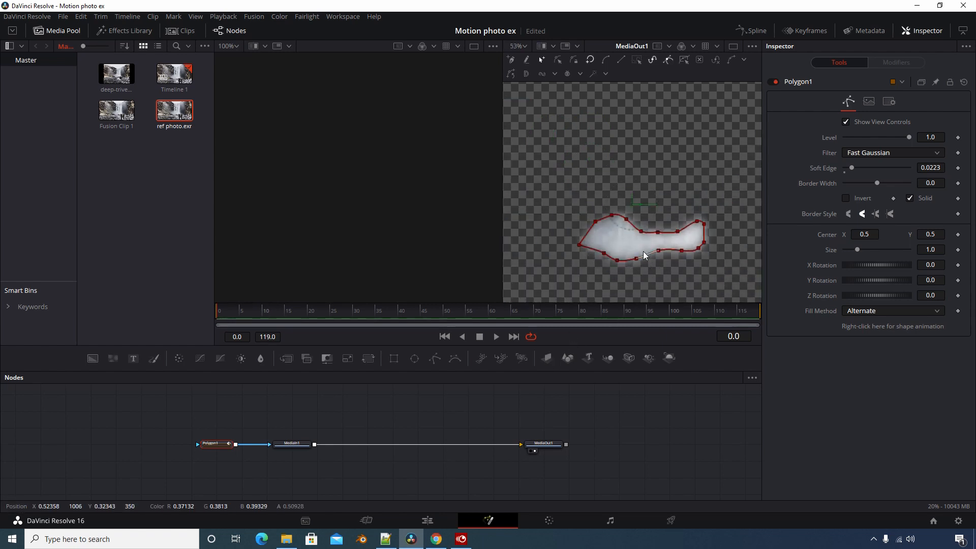
On the Edit page, unlink Zoom and keyframe the mist clip's Zoom Y from 1.000 at its start to 1.390 at its end
left_click(427, 519)
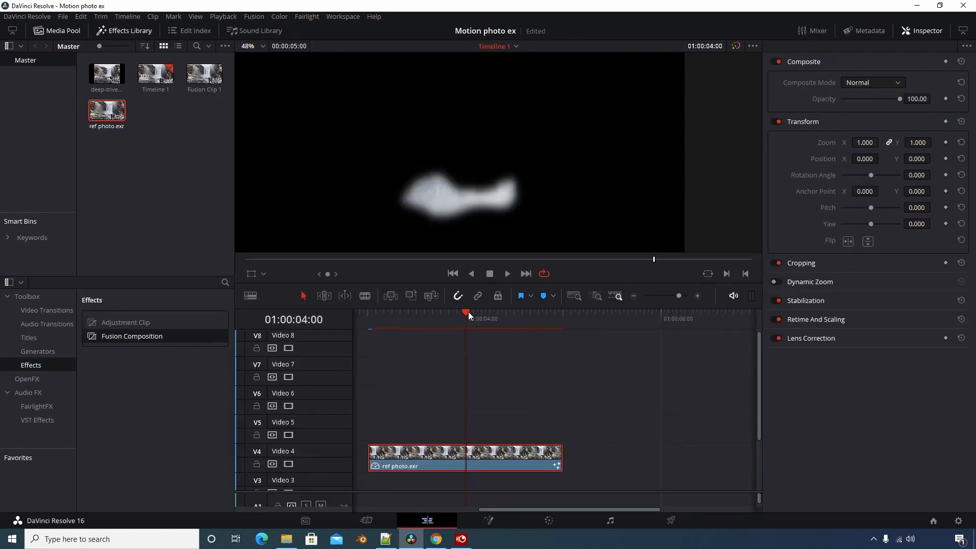
left_click_drag(468, 312, 377, 324)
left_click(889, 144)
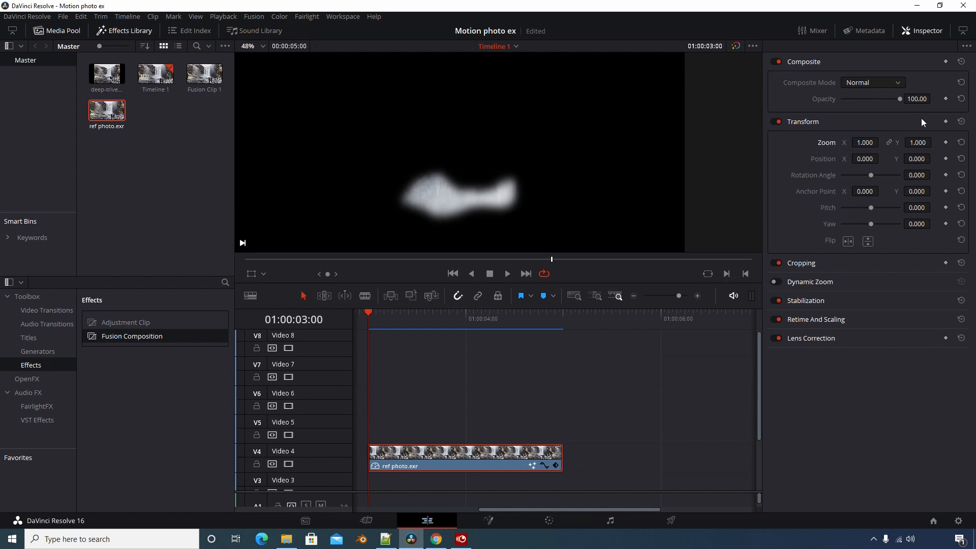
left_click(947, 144)
left_click_drag(492, 317, 557, 319)
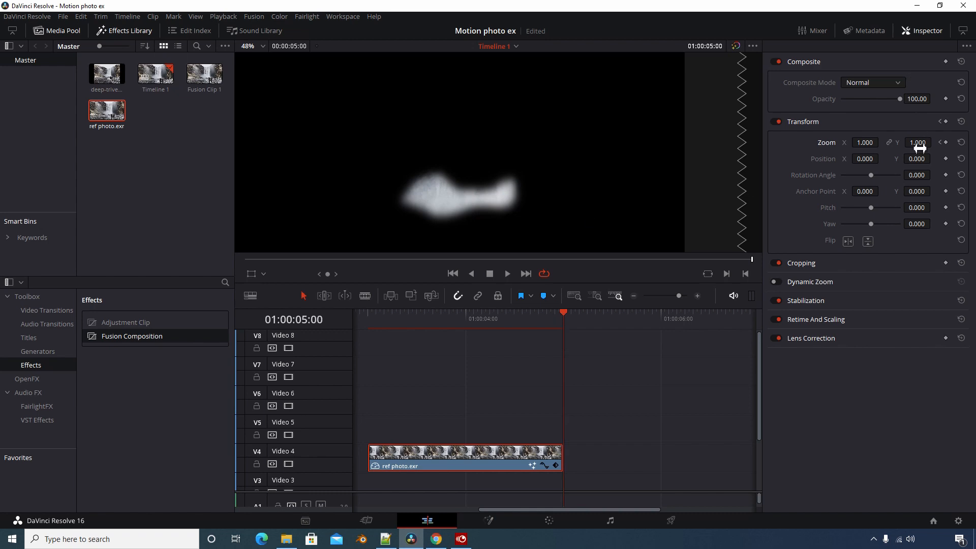
mouse_move(920, 149)
left_mouse_down()
mouse_move(935, 144)
mouse_move(921, 143)
left_mouse_up()
Set the mist clip's Anchor Point Y to -180 and check the stretch at the clip's start and end
left_click_drag(911, 191, 929, 191)
left_click_drag(559, 314, 597, 316)
scroll(556, 316, "down", 1)
left_click_drag(919, 192, 933, 190)
mouse_move(590, 316)
left_mouse_down()
mouse_move(526, 319)
mouse_move(597, 321)
left_mouse_up()
left_click_drag(919, 191, 933, 191)
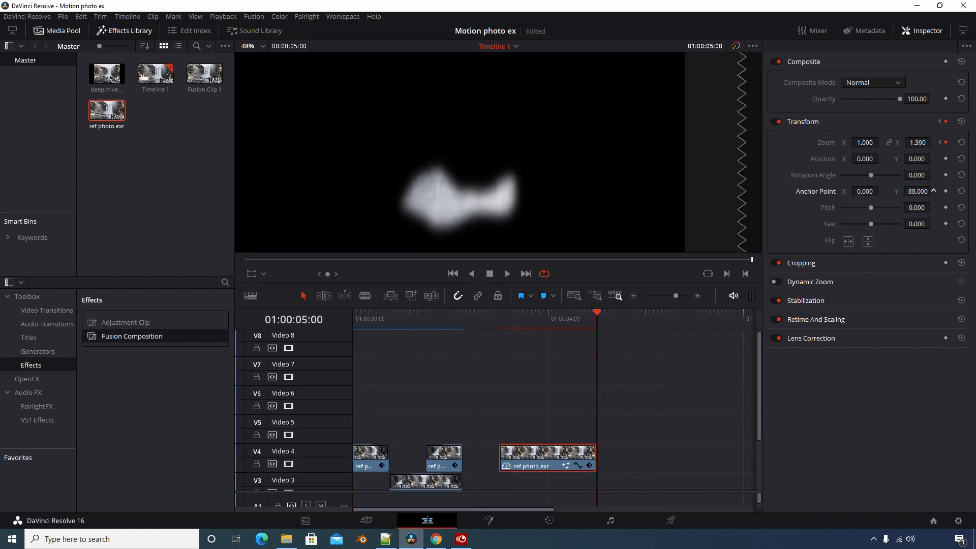
left_click_drag(526, 318, 506, 333)
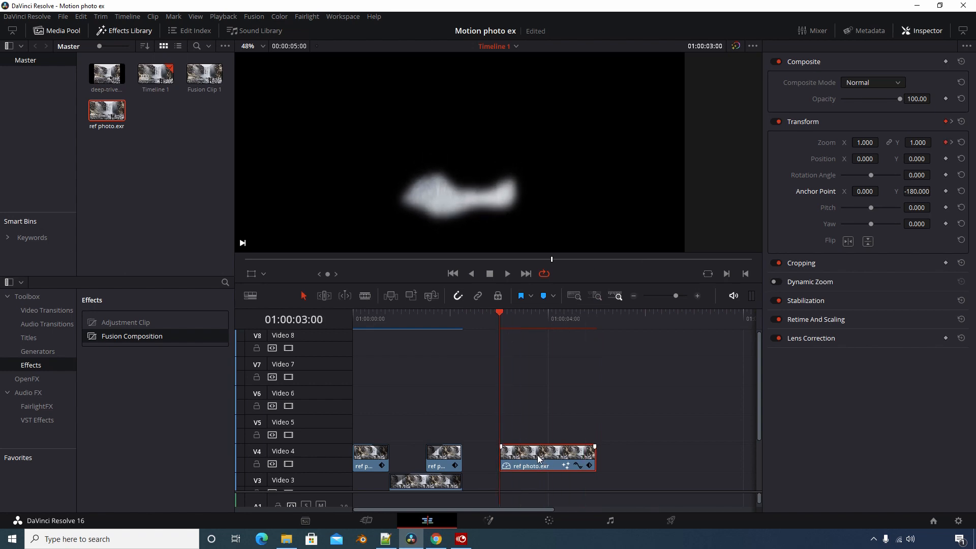
Try moving the mist clip to Video 5 above the waterfall clips at the timeline's start
left_click_drag(538, 455, 433, 411)
left_click(634, 296)
left_click(634, 296)
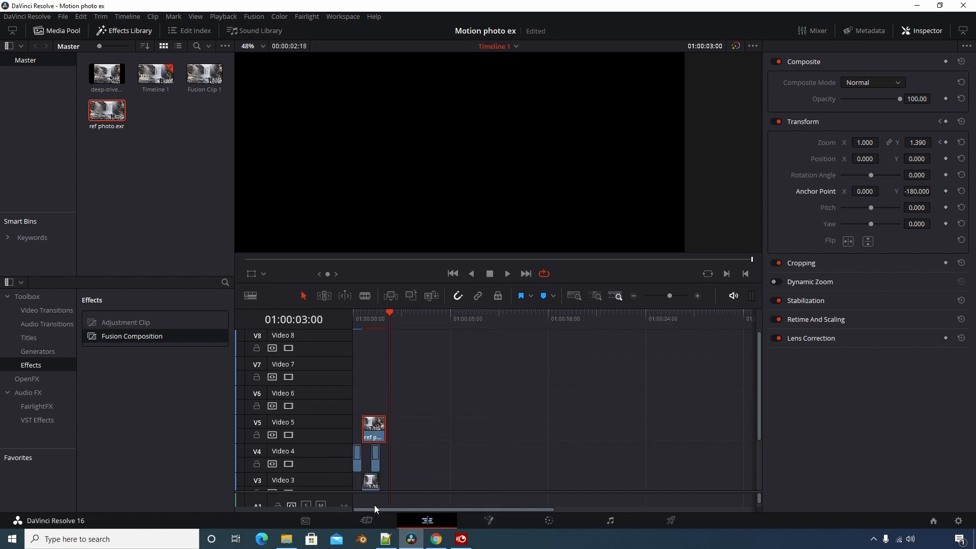
left_click_drag(375, 430, 351, 434)
mouse_move(368, 324)
left_mouse_down()
mouse_move(356, 325)
mouse_move(383, 331)
mouse_move(355, 331)
mouse_move(372, 333)
left_mouse_up()
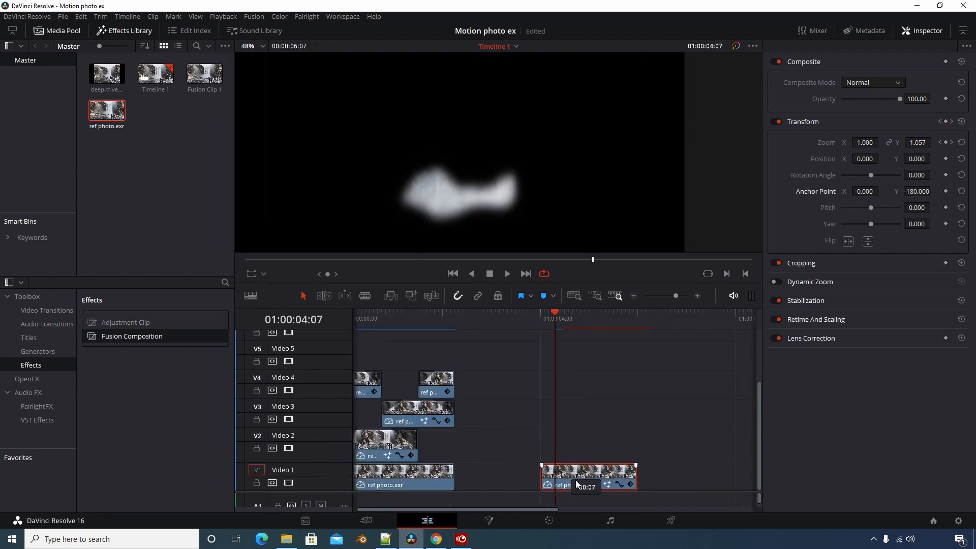
Place the mist clip on Video 1 at 01:00:03:00 and duplicate it onto Video 2 and Video 3
left_click_drag(585, 476, 600, 475)
left_click(495, 316)
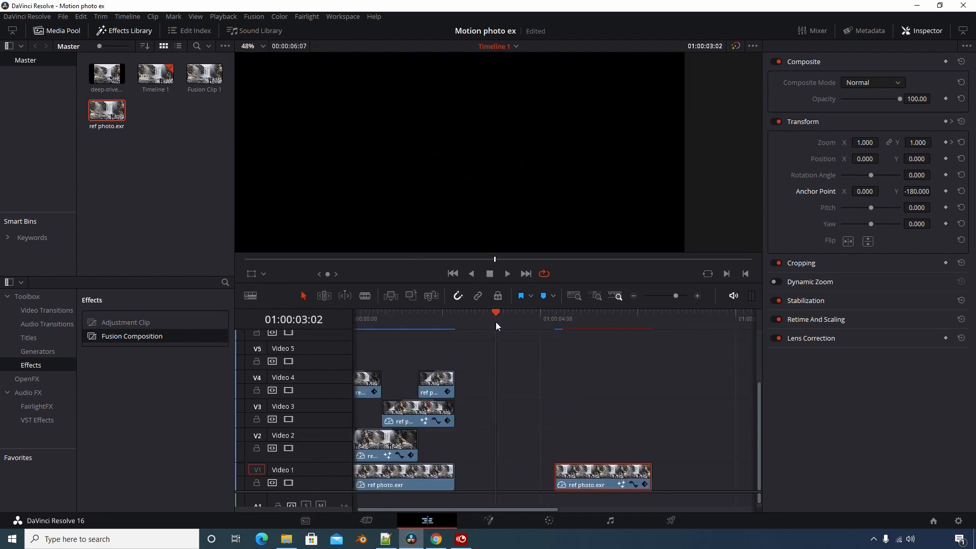
left_click(493, 321)
left_click_drag(588, 485, 517, 442)
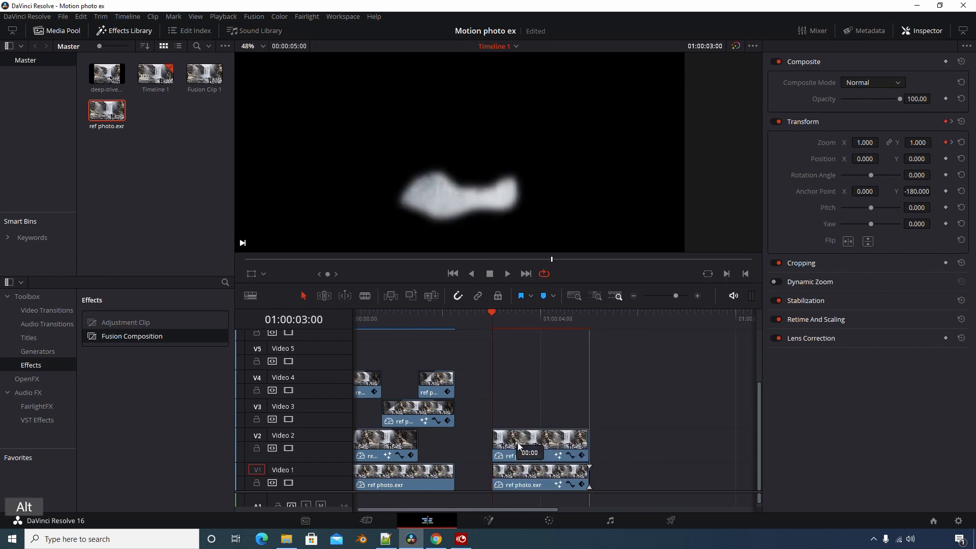
left_click_drag(517, 408, 517, 408)
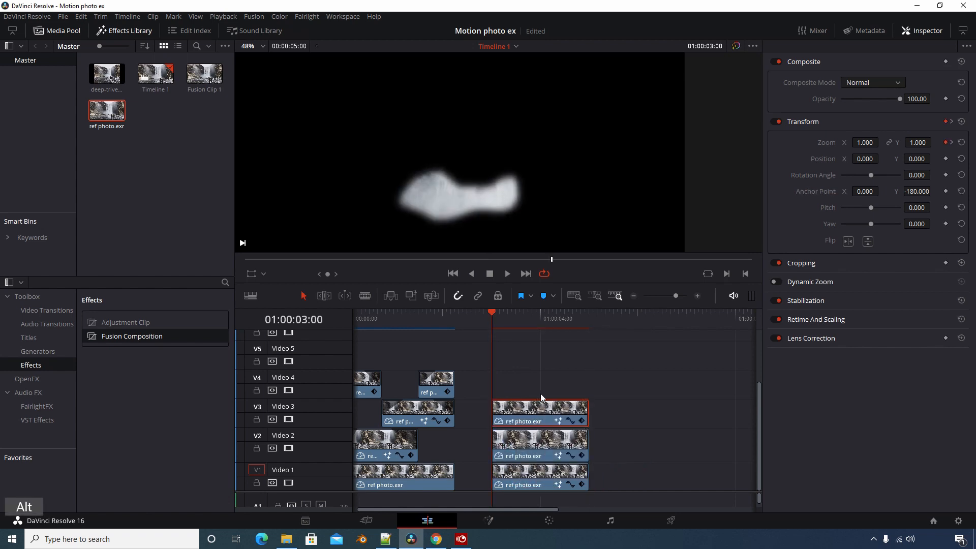
Stagger the mist copies so Video 2's starts at 01:00:04:00 and Video 3's starts one second after that
left_click(542, 313)
left_click_drag(522, 447, 567, 446)
left_click_drag(514, 419, 613, 420)
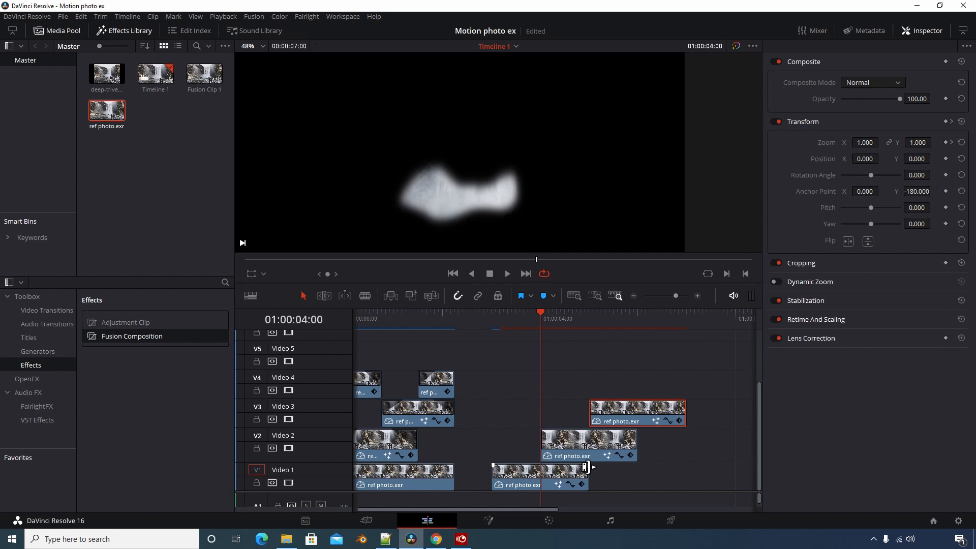
Add a 12-frame fade-in to the mist clip on Video 1
left_click_drag(535, 315, 516, 346)
left_click(501, 472)
left_click(503, 471)
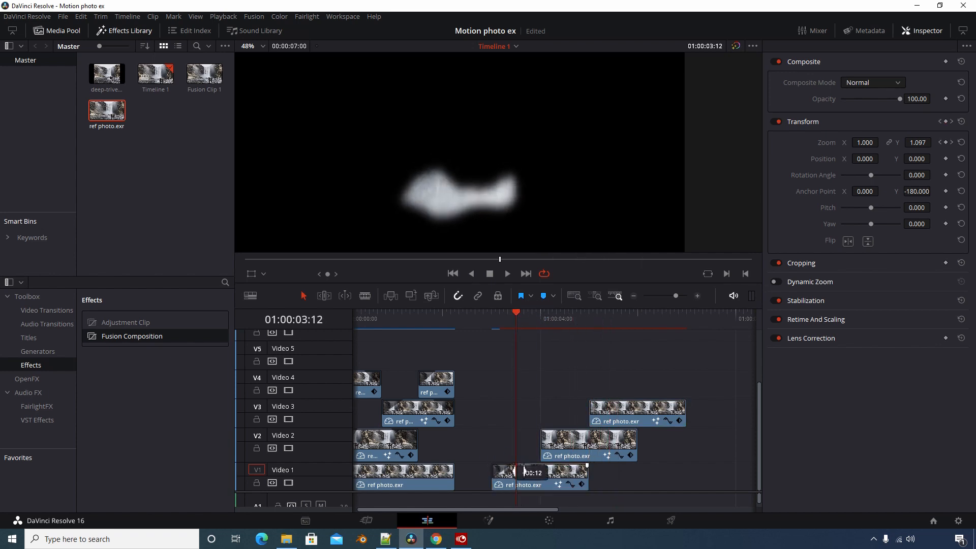
Split the Video 3 mist clip where the Video 2 clip ends and move its second half to 01:00:03:00 on Video 3
left_click(365, 296)
left_click(638, 413)
left_click(304, 295)
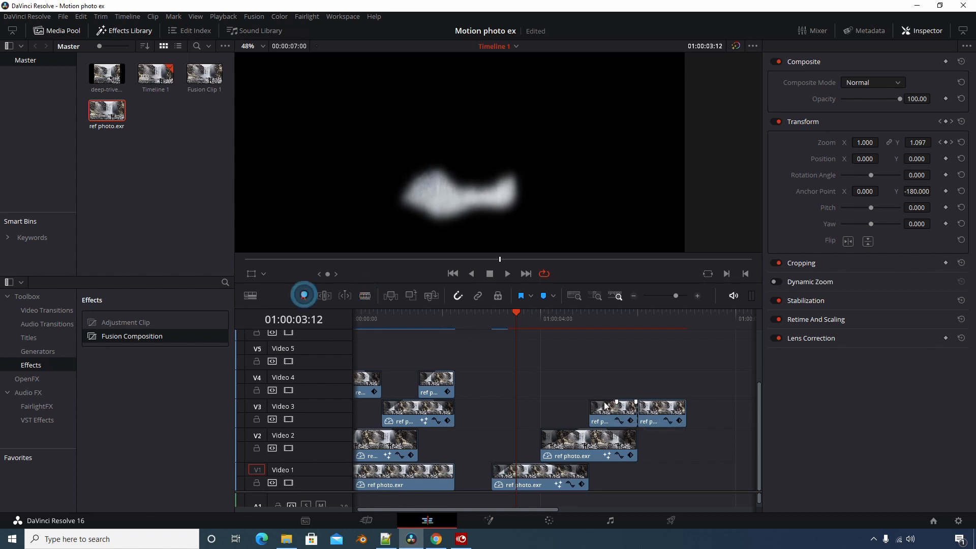
left_click_drag(661, 410, 516, 411)
Step frame by frame through the overlapping mist clips from 01:00:03:00 to examine the loop's transitions
left_click_drag(516, 315, 495, 323)
key("Right")
key("Right")
key("Right")
key("Right")
key("Right")
key("Right")
key("Right")
key("Right")
key("Right")
key("Right")
key("Right")
key("Right")
key("Right")
key("Right")
key("Right")
key("Right")
key("Right")
key("Right")
key("Right")
key("Right")
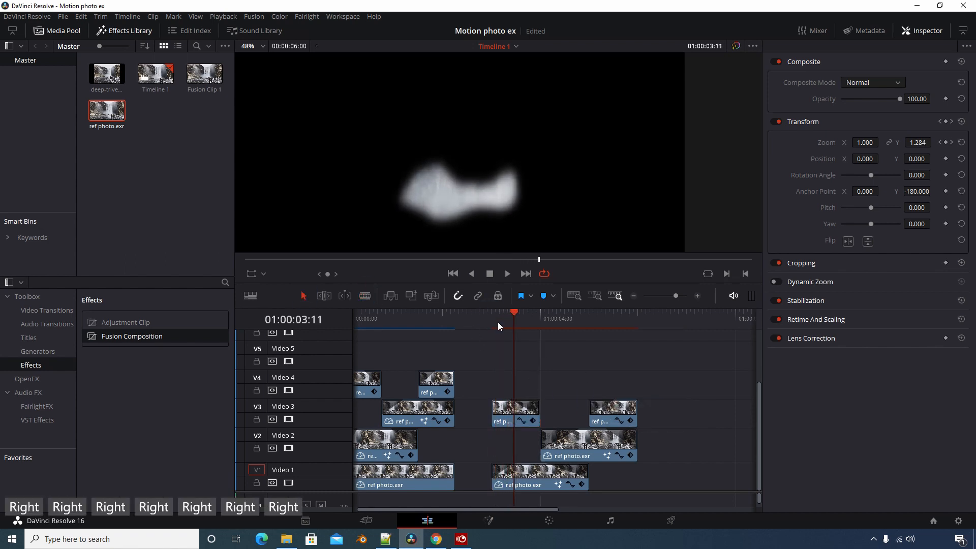
key("Right")
key("Right")
key("Right")
key("Right")
key("Right")
key("Right")
key("Right")
key("Right")
key("Right")
key("Right")
key("Right")
key("Right")
key("Right")
key("Right")
key("Right")
key("Right")
key("Right")
key("Right")
key("Right")
key("Right")
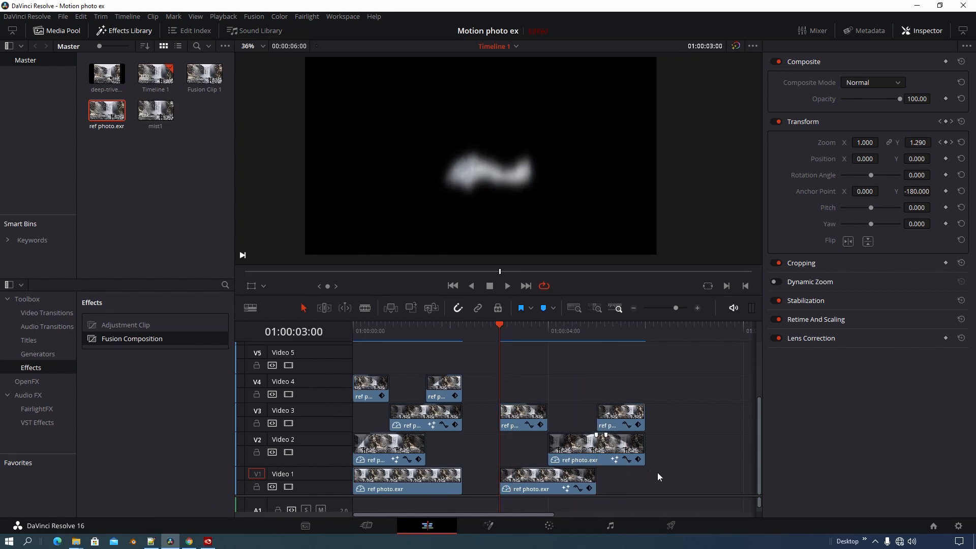
Combine all the mist clips on Video 1 to Video 3 into a compound clip named MainMist
left_click_drag(667, 484, 533, 421)
right_click(533, 421)
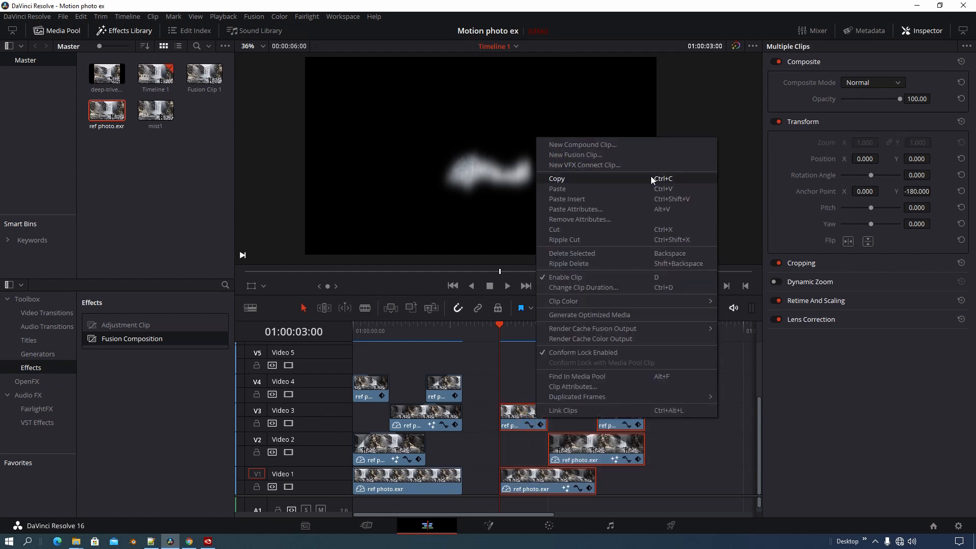
left_click(605, 145)
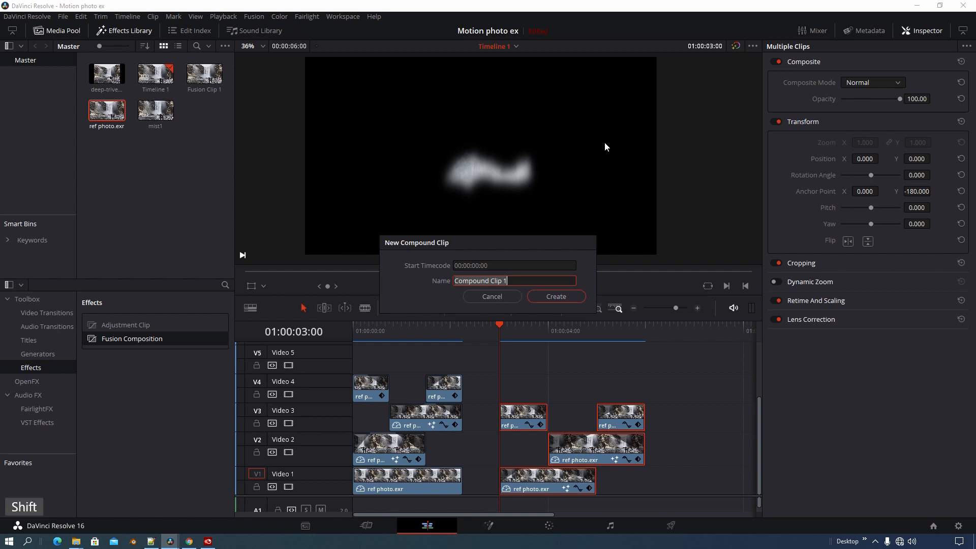
type("Mai")
key("BackSpace")
type("inMist")
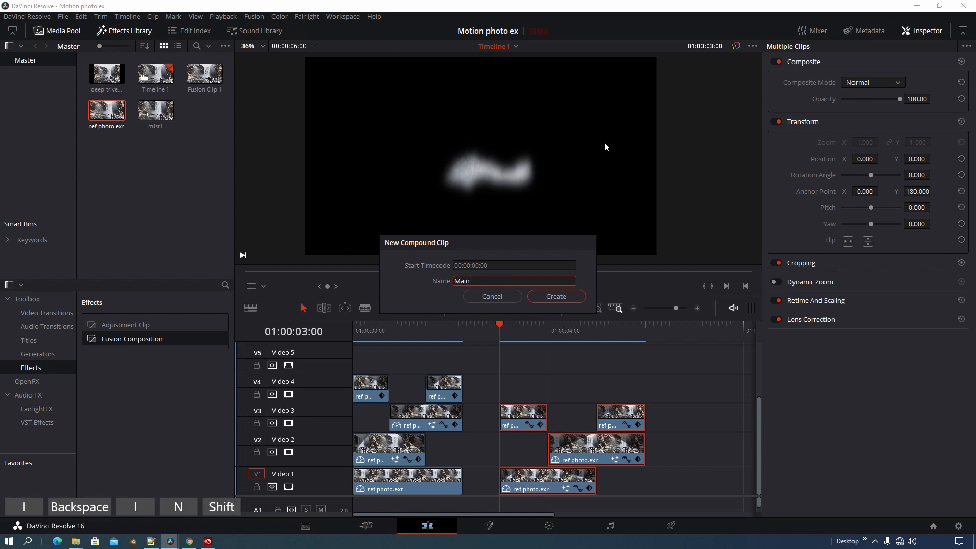
left_click(557, 297)
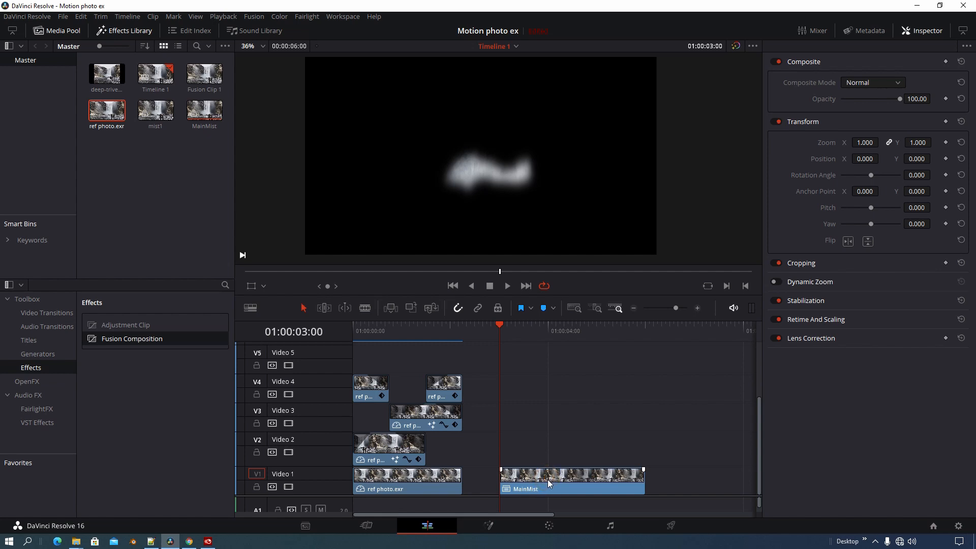
Decompose the MainMist compound clip in place, and undo the decomposition
right_click(548, 484)
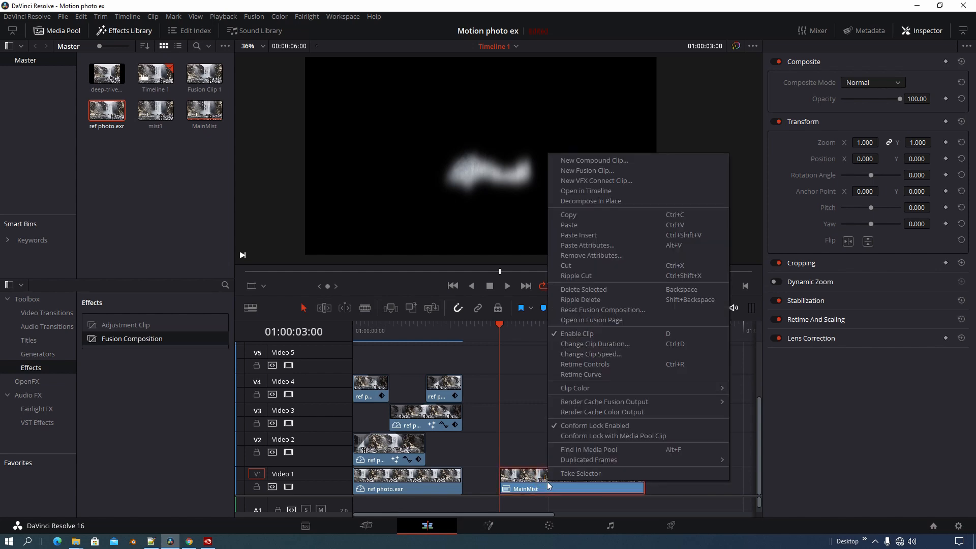
left_click(614, 202)
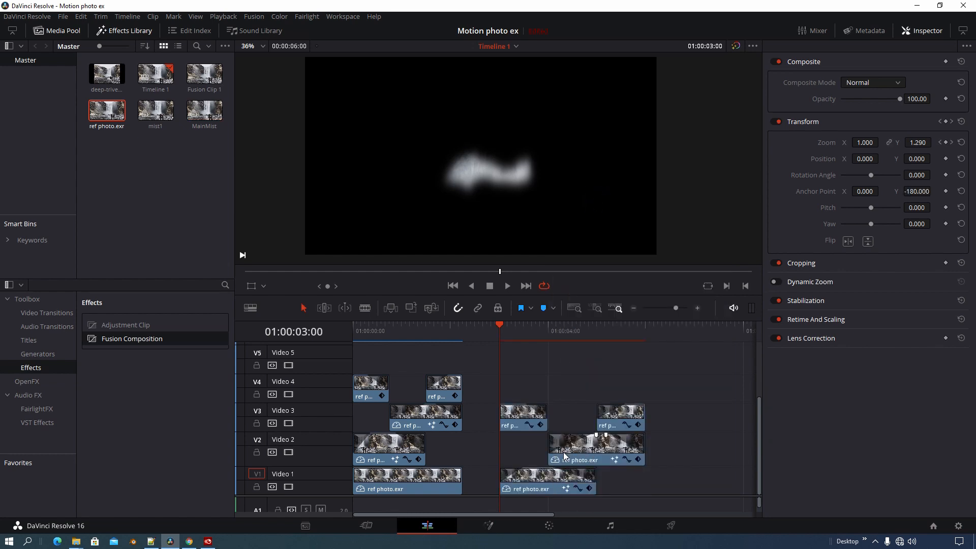
key("ctrl+z")
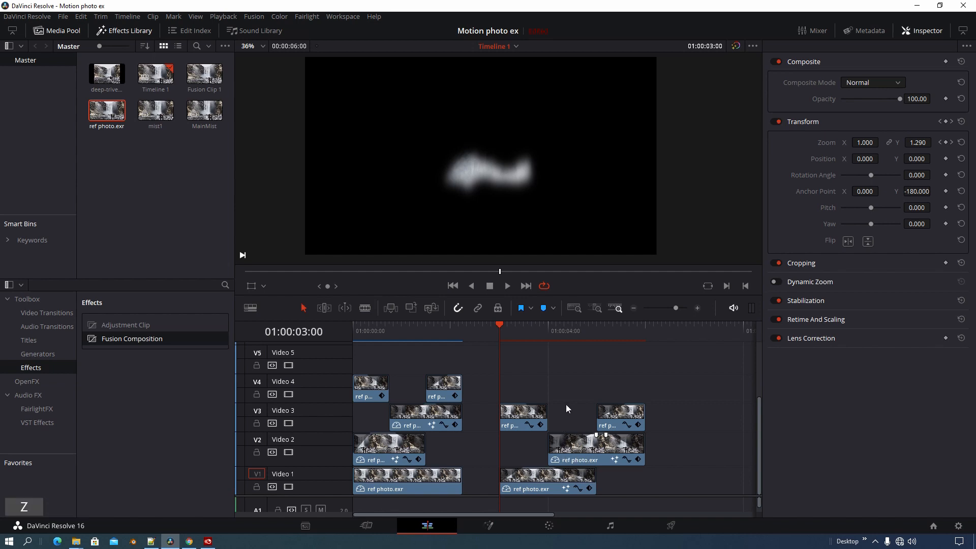
Move the MainMist clip to Video 5 at the timeline's start and return the playhead to 01:00:00:00
left_click_drag(496, 358, 350, 357)
left_click_drag(410, 331, 317, 331)
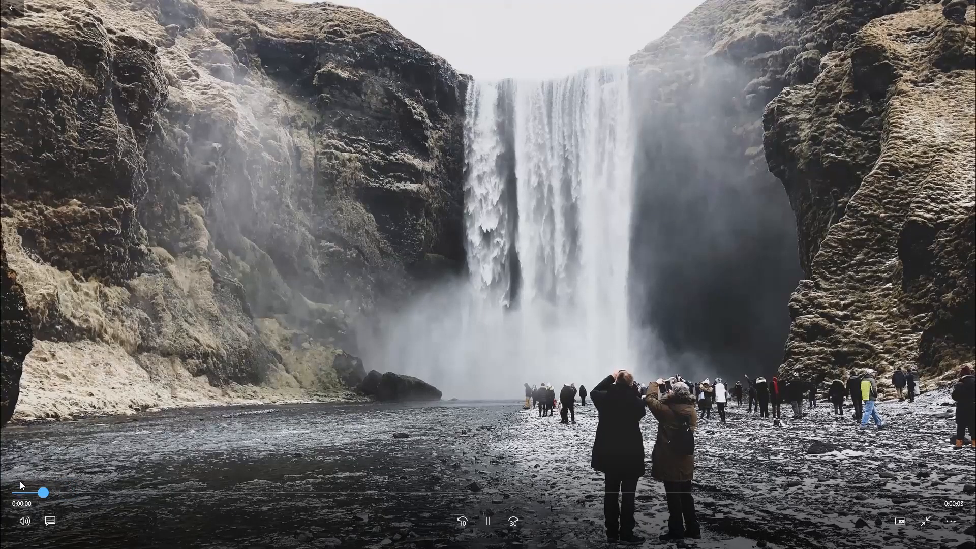
Scrub through the rendered test1 video in the media player to examine the waterfall and mist motion
left_click_drag(43, 492, 156, 502)
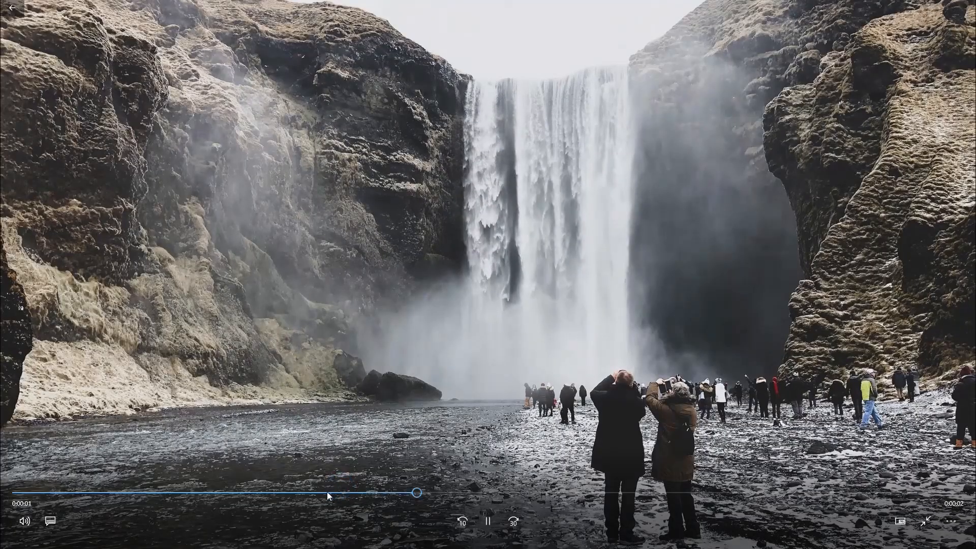
left_click_drag(327, 492, 625, 501)
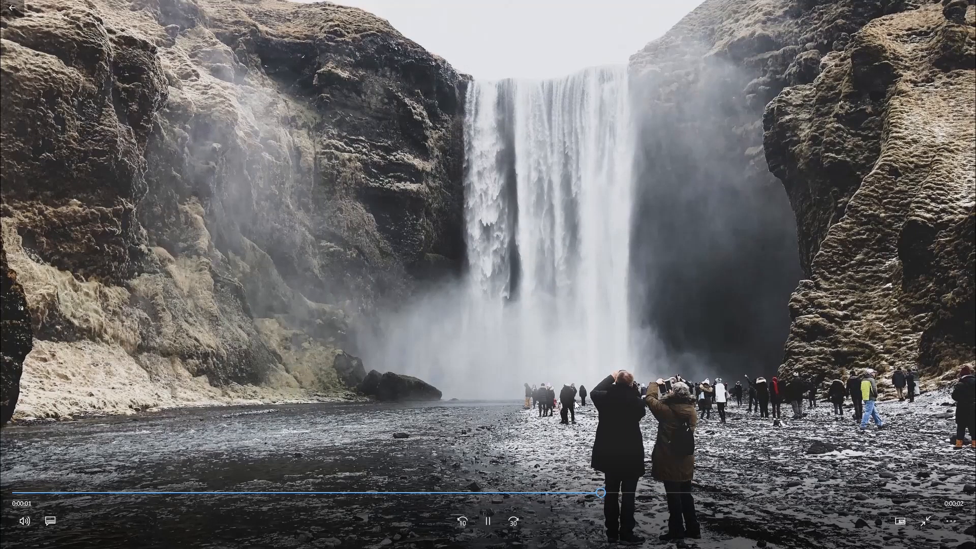
left_click_drag(789, 490, 201, 495)
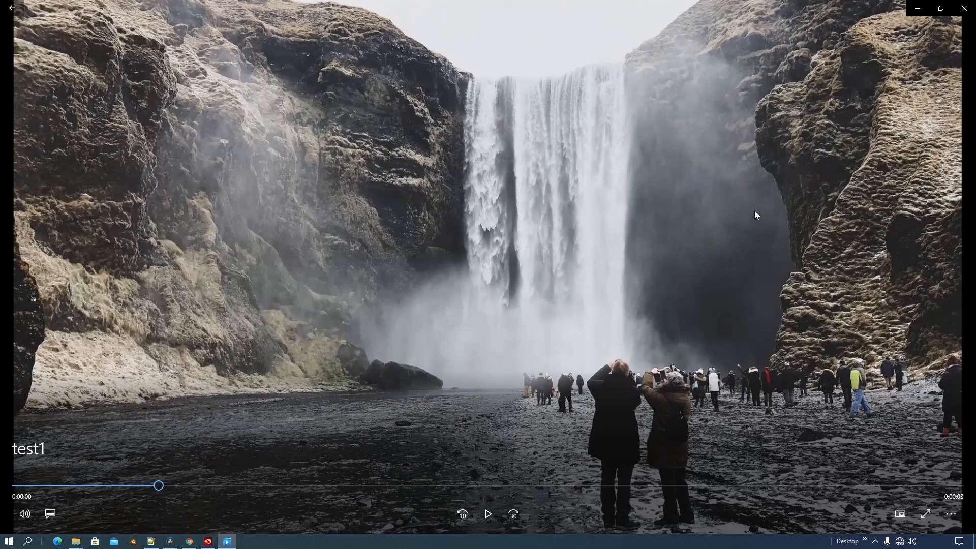
mouse_move(161, 488)
left_mouse_down()
mouse_move(239, 485)
mouse_move(168, 486)
left_mouse_up()
left_click_drag(176, 486, 224, 486)
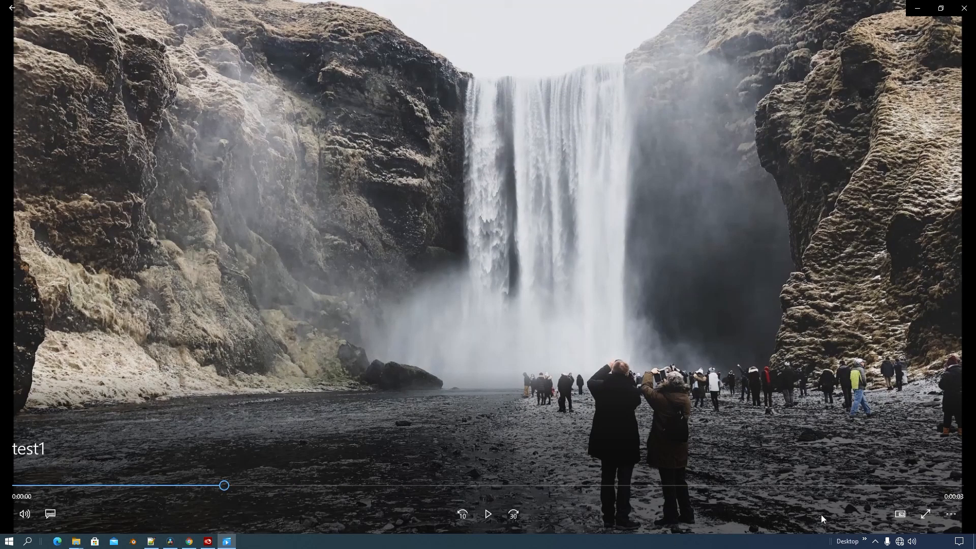
Return to DaVinci Resolve and combine the waterfall clips on Video 2 to Video 4 into a compound clip named Falls1
left_click(170, 542)
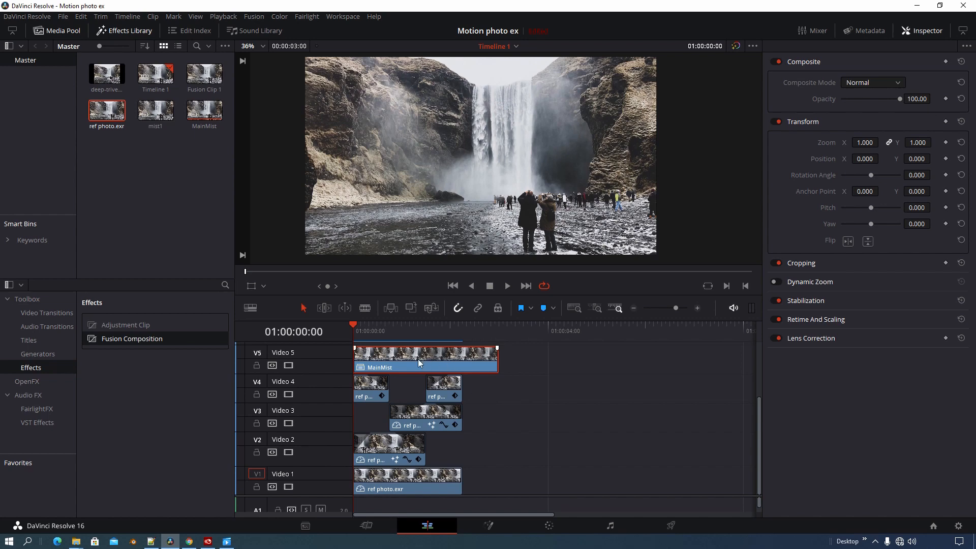
left_click_drag(472, 459, 368, 388)
right_click(368, 389)
left_click(424, 111)
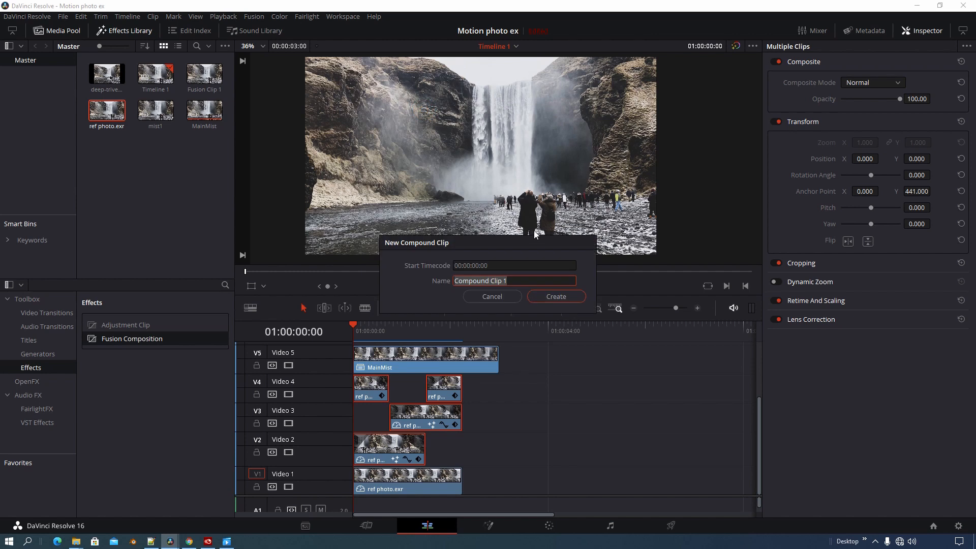
type("Falls")
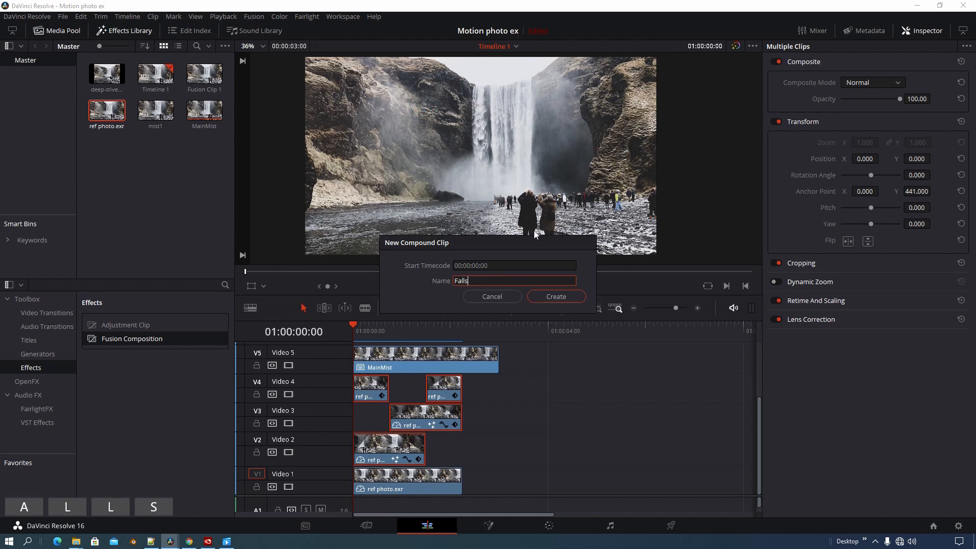
type("1")
left_click(560, 300)
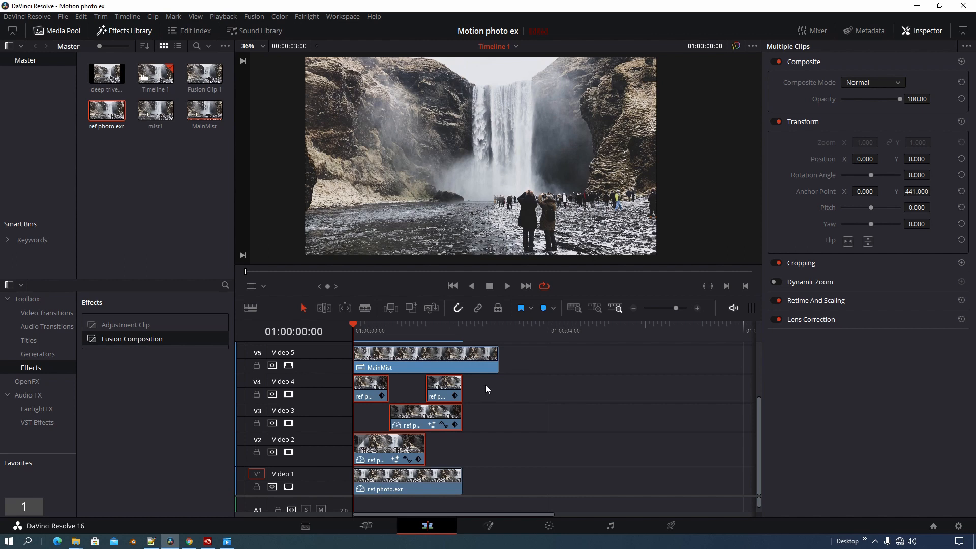
Move the MainMist clip down to Video 3 at the timeline's start, directly above Falls1, and scrub to preview the combined motion
left_click_drag(431, 416, 432, 418)
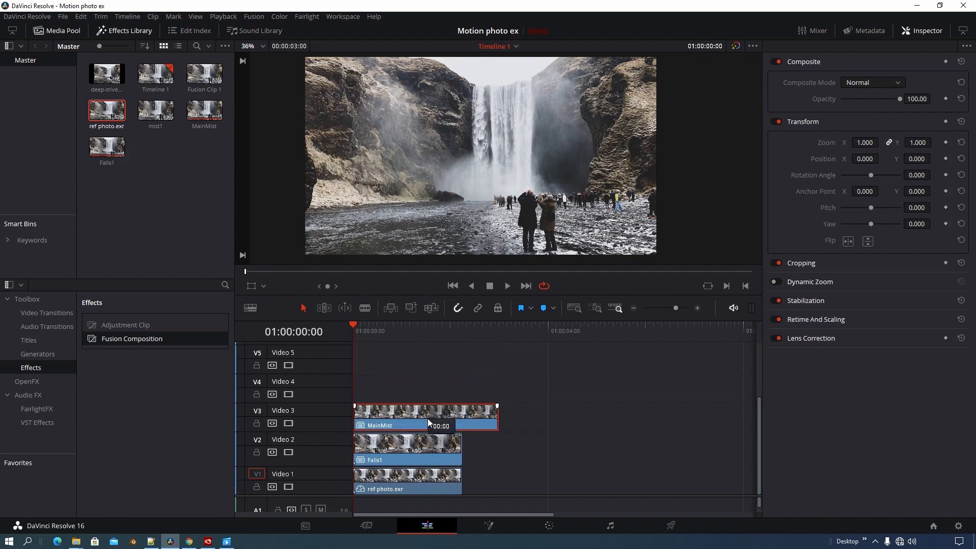
left_click_drag(375, 331, 392, 355)
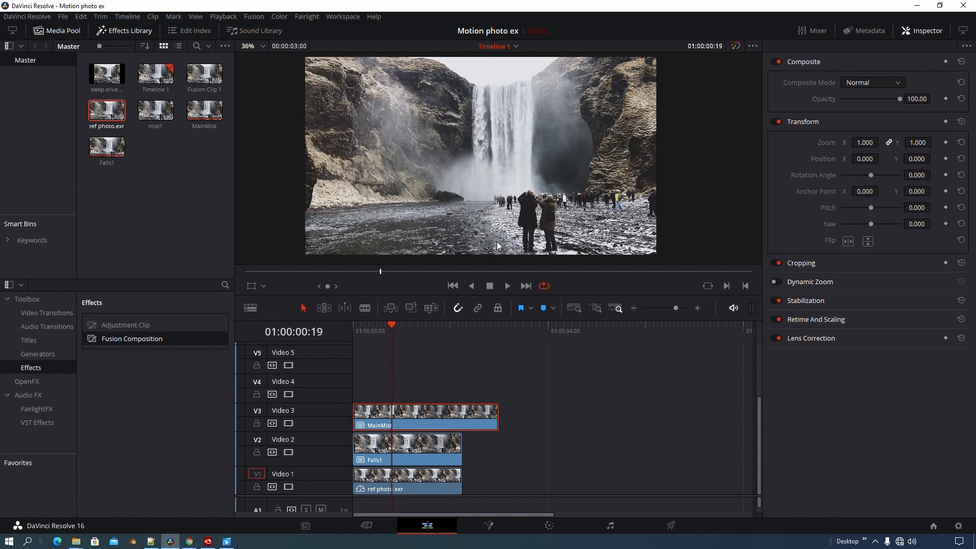
Place a copy of ref photo.exr at 01:00:04:00 on Video 1 and open it in Fusion to add a polygon mask to MediaIn1
left_click(408, 487)
left_click_drag(378, 482, 560, 486)
left_click(552, 331)
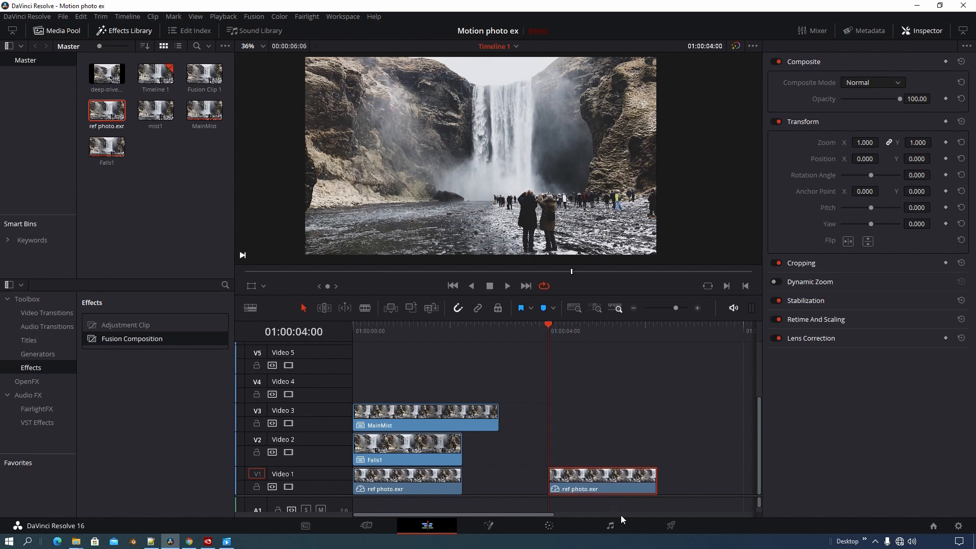
right_click(610, 484)
left_click(657, 343)
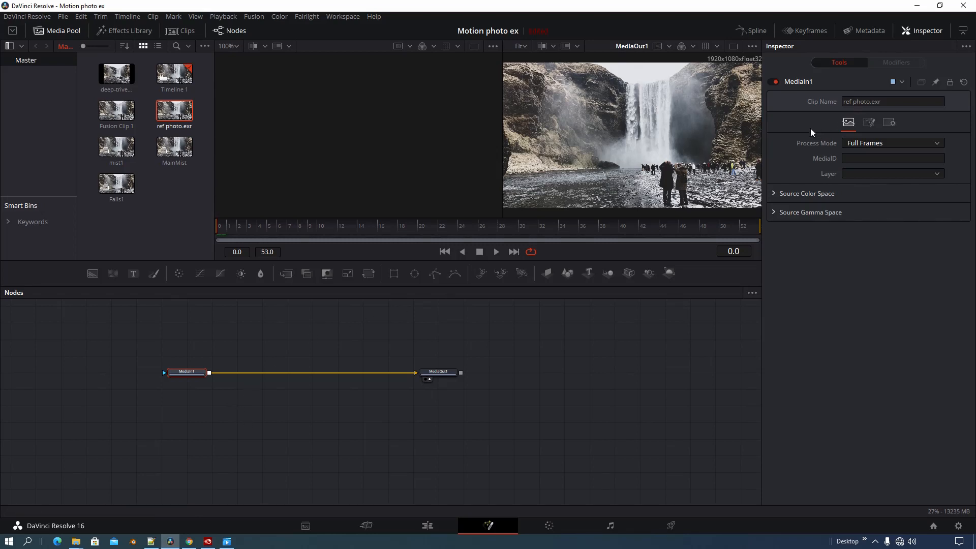
left_click_drag(435, 273, 164, 373)
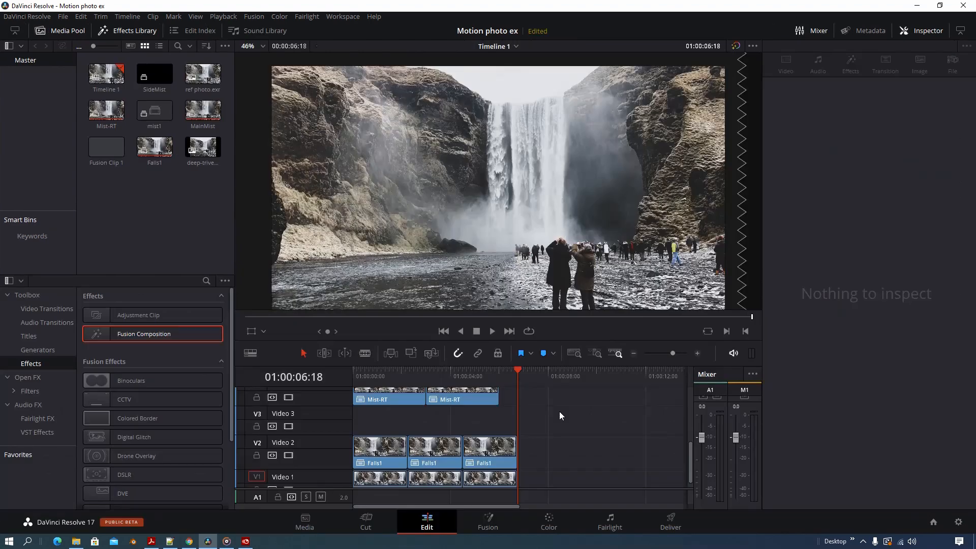
Copy the first ref photo.exr clip to 01:00:08:00 on Video 1, and delete the copy
scroll(560, 412, "down", 1)
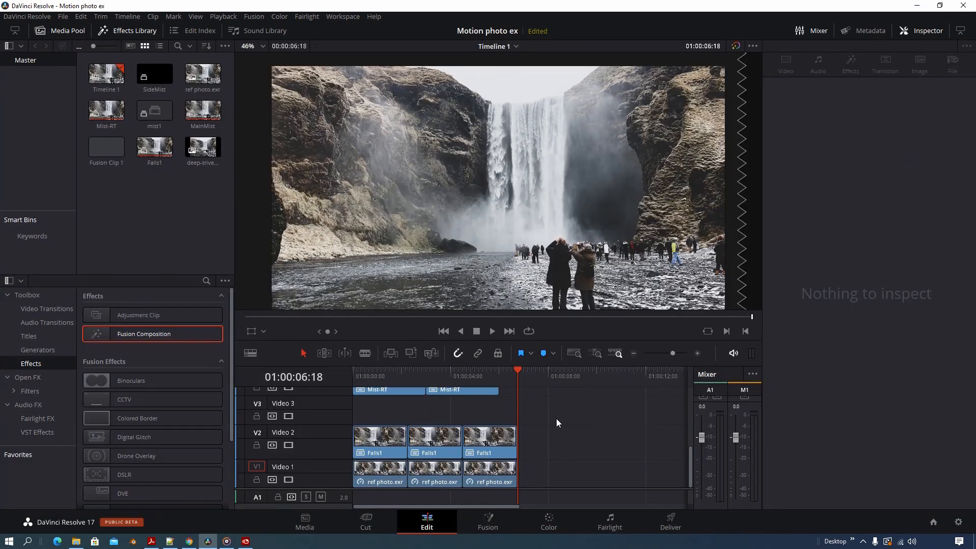
left_click(390, 477)
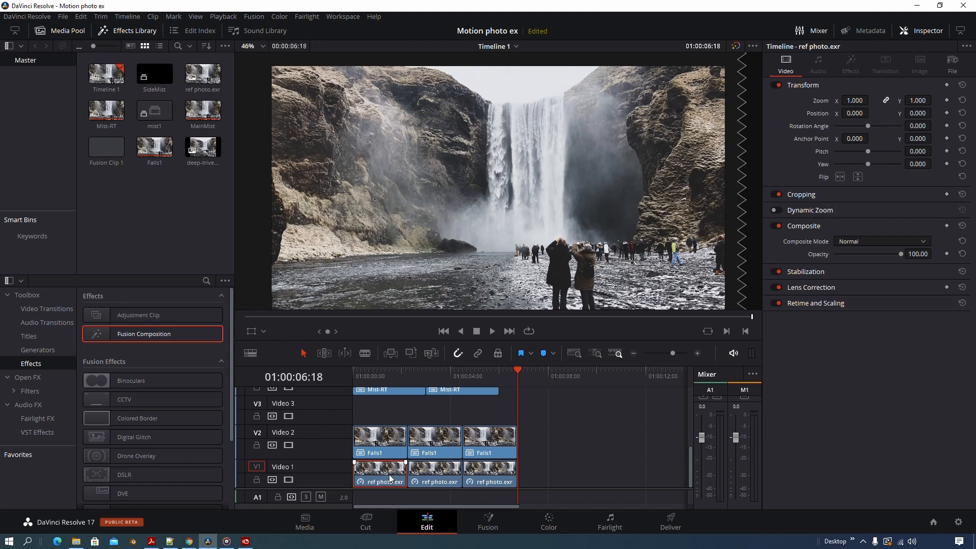
key("alt")
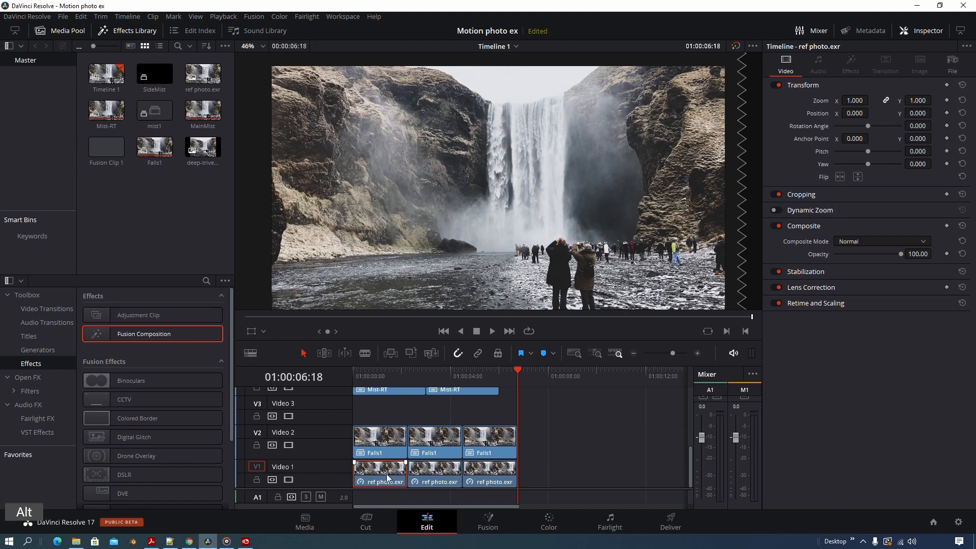
left_click_drag(388, 478, 582, 477)
left_click(550, 375)
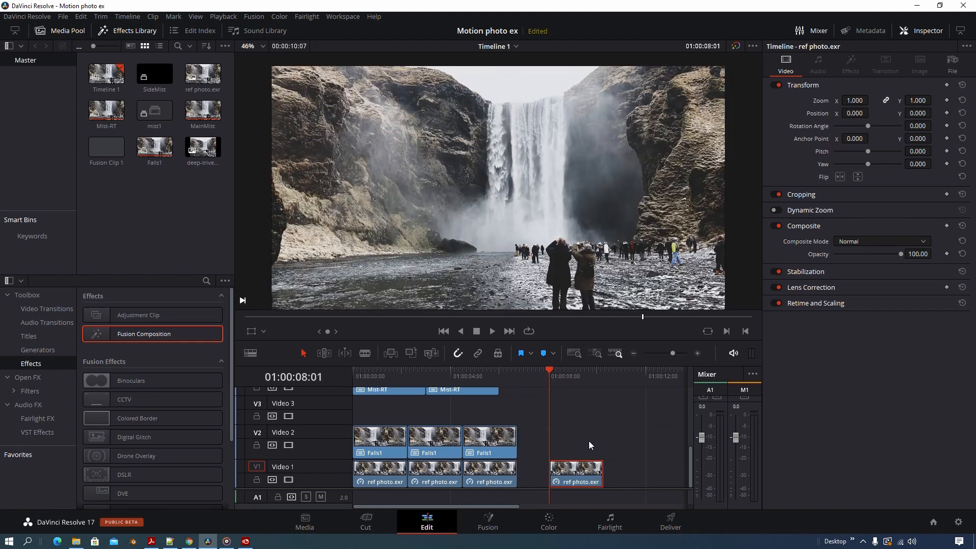
key("Left")
left_click_drag(579, 467, 571, 463)
mouse_move(550, 378)
left_mouse_down()
mouse_move(575, 375)
mouse_move(555, 379)
left_mouse_up()
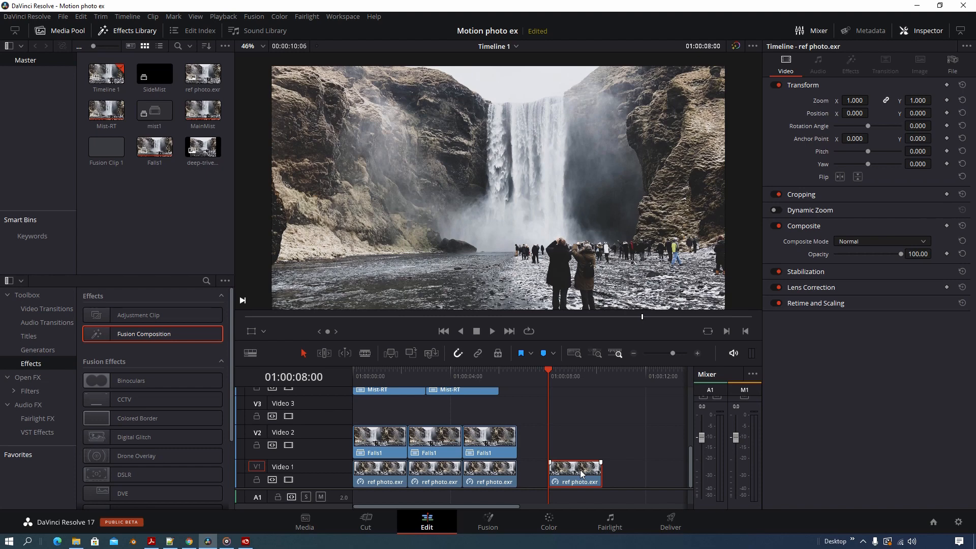
left_click_drag(617, 472, 591, 456)
key("Delete")
In the new Fusion composition, connect a Background node through a Paint node to MediaOut1 and make the background fully transparent
mouse_move(93, 315)
left_mouse_down()
mouse_move(126, 326)
mouse_move(142, 394)
left_mouse_up()
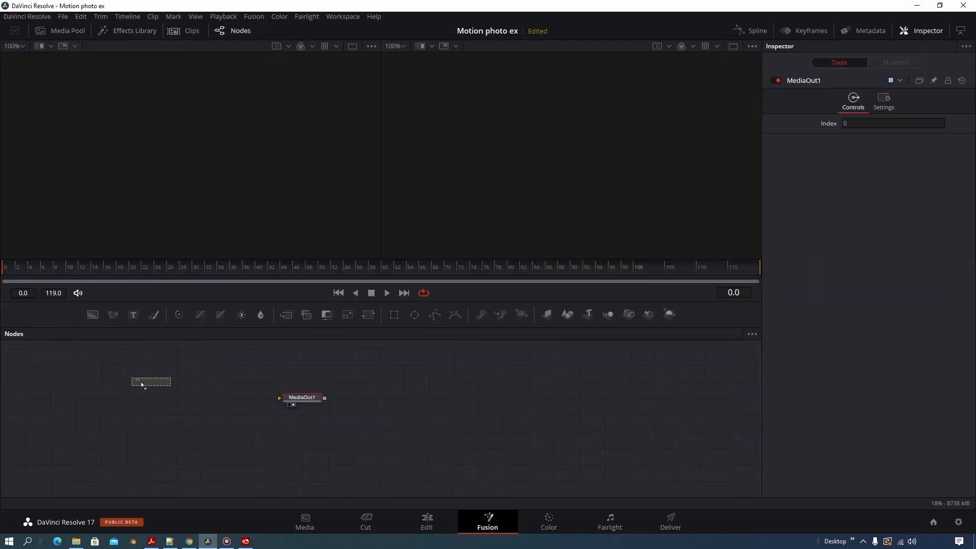
mouse_move(154, 315)
left_mouse_down()
mouse_move(224, 396)
mouse_move(175, 398)
mouse_move(283, 398)
left_mouse_up()
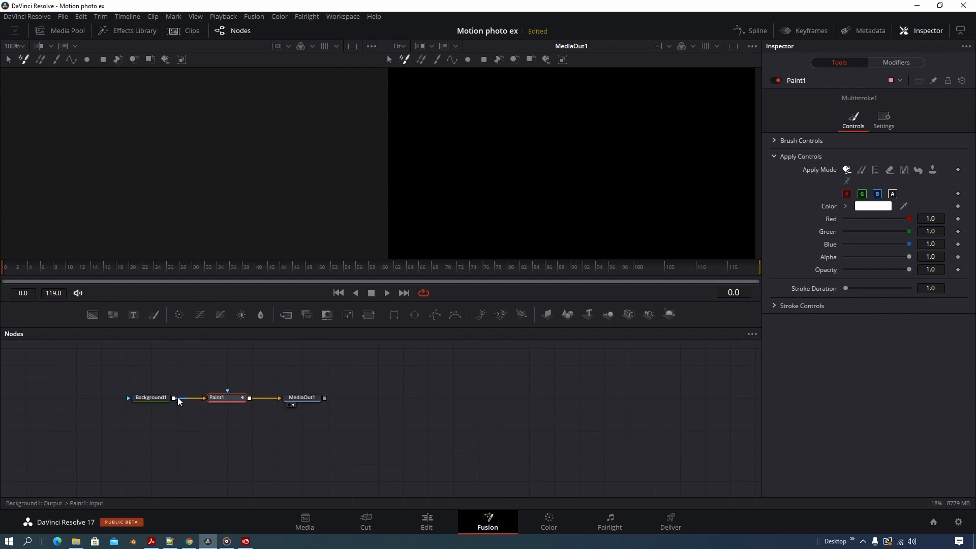
left_click(154, 398)
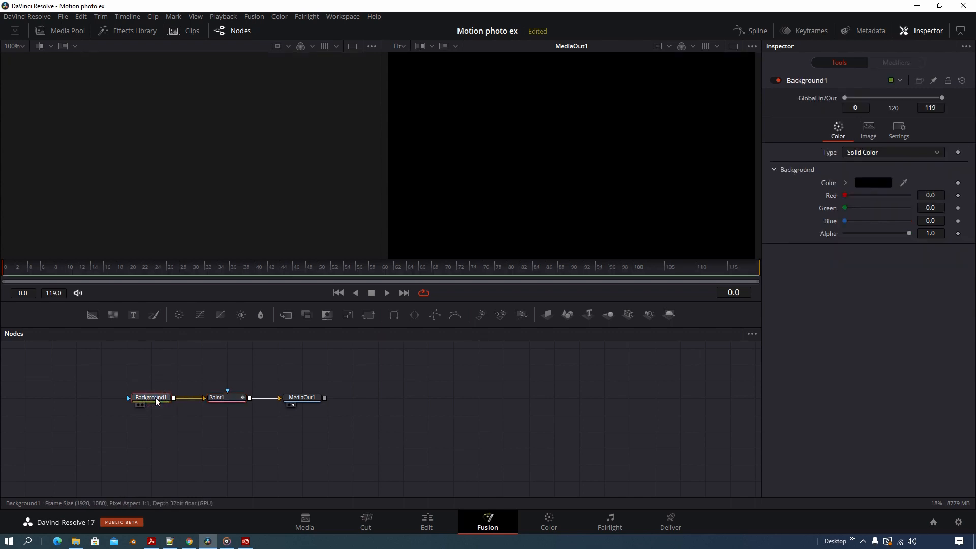
left_click_drag(910, 233, 833, 235)
Show the Paint1 node in the viewer and set its stroke duration to 300
left_click_drag(225, 400, 433, 249)
left_click(220, 404)
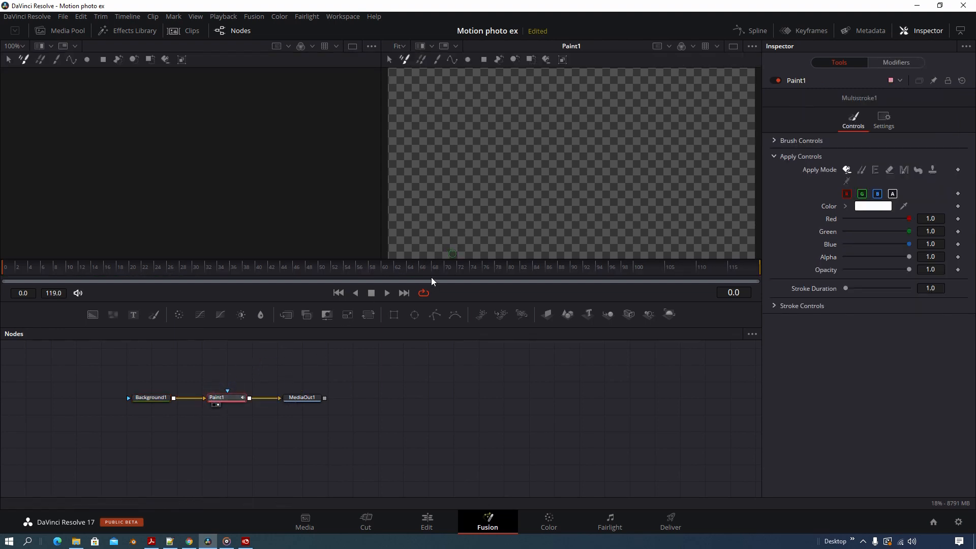
left_click(942, 288)
type("300")
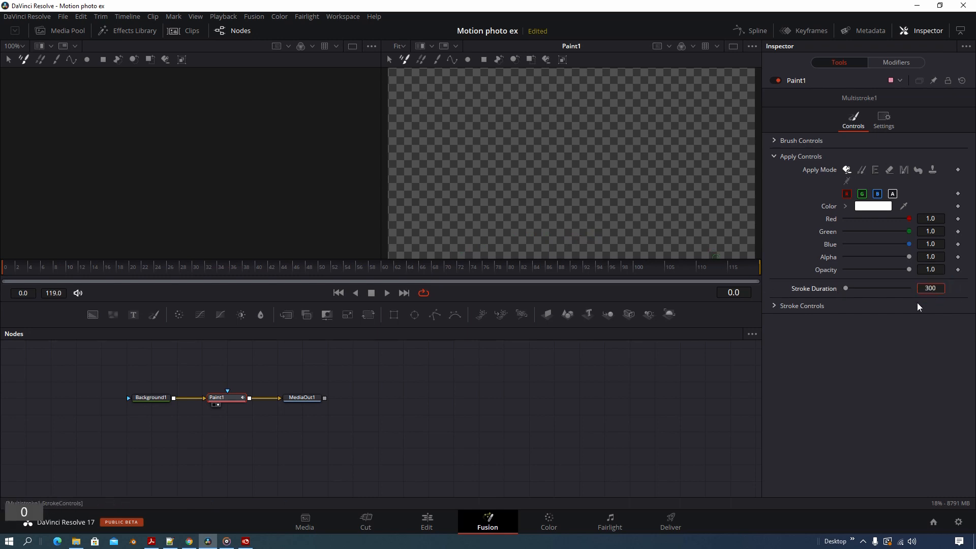
key("Return")
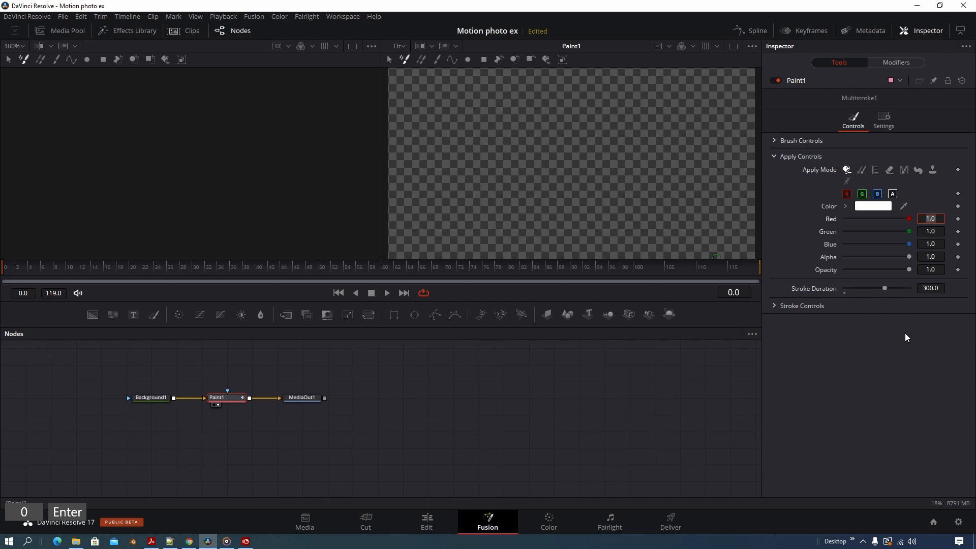
Set the Paint1 brush size to 0.3 and its softness to about 1.94
left_click(775, 138)
left_click(776, 139)
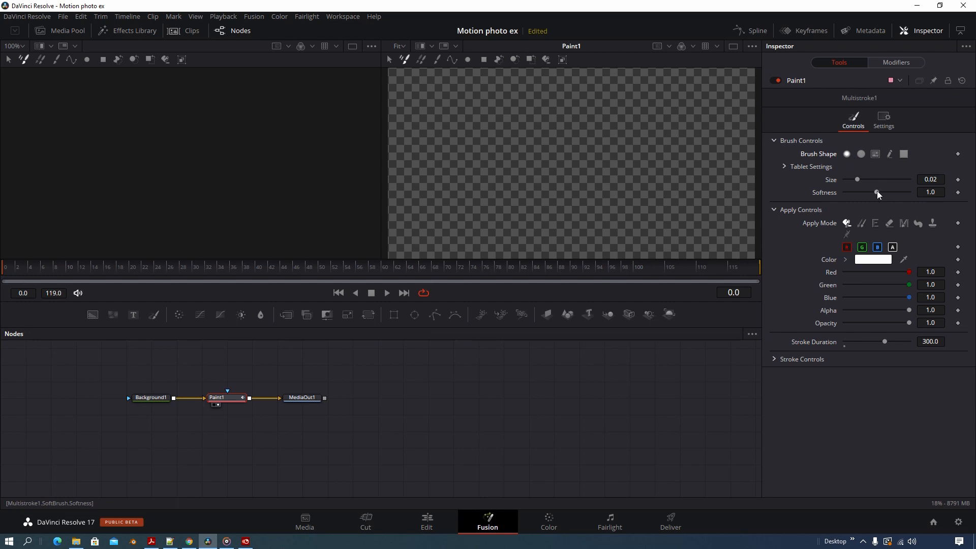
left_click(942, 178)
type(".3")
key("Return")
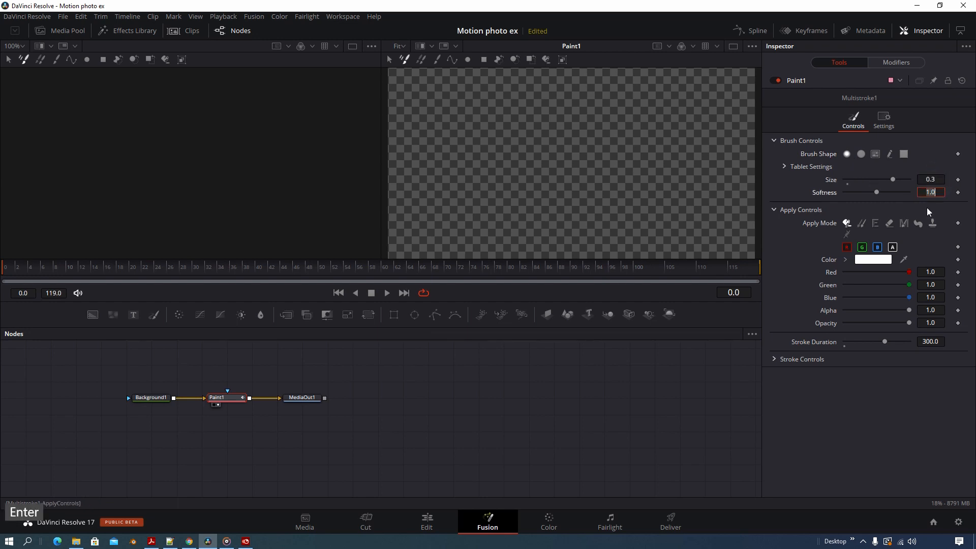
left_click_drag(878, 193, 909, 197)
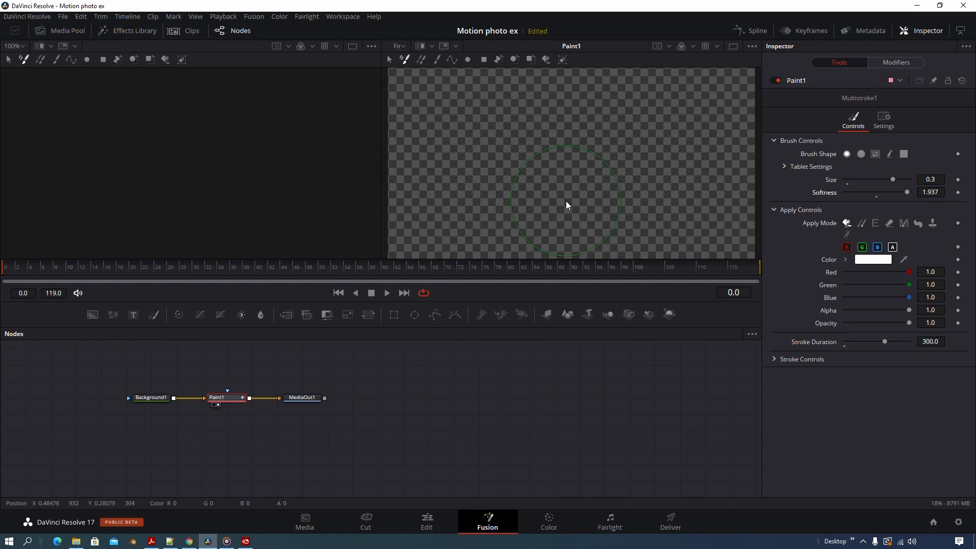
Paint a large soft white diagonal stroke for the mist and layer smaller strokes over it, varying the brush size between about 0.01 and 0.1
mouse_move(579, 203)
left_mouse_down()
mouse_move(621, 179)
mouse_move(565, 171)
mouse_move(553, 204)
mouse_move(620, 168)
mouse_move(662, 194)
mouse_move(686, 169)
mouse_move(626, 169)
mouse_move(604, 195)
mouse_move(654, 175)
left_mouse_up()
mouse_move(908, 193)
left_mouse_down()
mouse_move(874, 182)
mouse_move(847, 188)
left_mouse_up()
key("z")
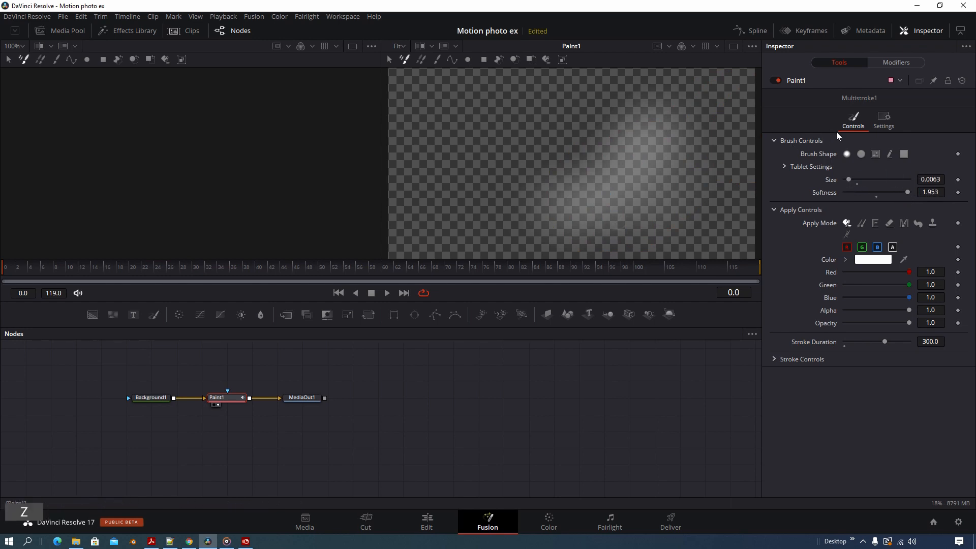
left_click_drag(849, 179, 852, 180)
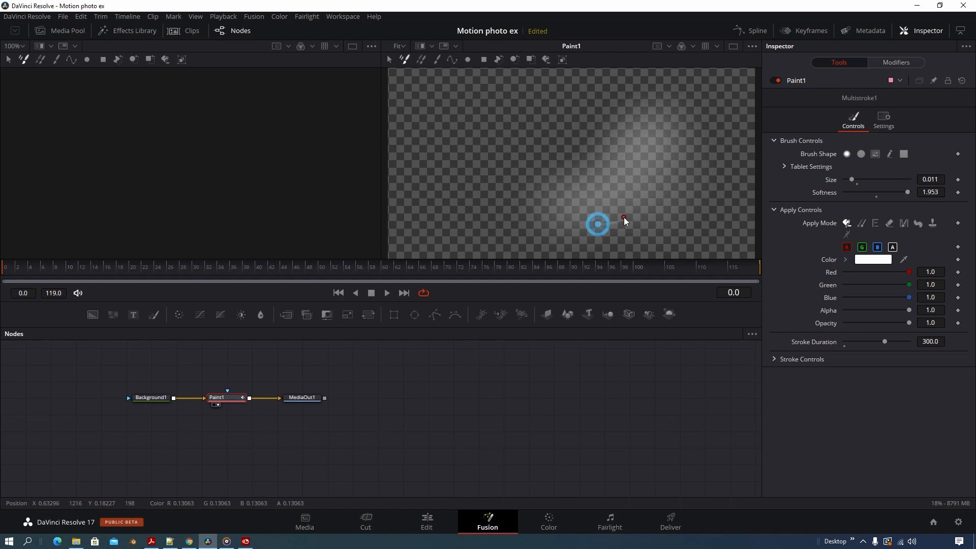
left_click(877, 180)
mouse_move(599, 202)
left_mouse_down()
mouse_move(605, 179)
mouse_move(575, 183)
mouse_move(599, 199)
mouse_move(618, 153)
mouse_move(602, 147)
mouse_move(671, 135)
left_mouse_up()
mouse_move(599, 142)
left_mouse_down()
mouse_move(571, 171)
mouse_move(645, 184)
left_mouse_up()
left_click_drag(910, 179, 908, 179)
mouse_move(596, 128)
left_mouse_down()
mouse_move(572, 147)
mouse_move(670, 172)
mouse_move(599, 165)
mouse_move(600, 231)
left_mouse_up()
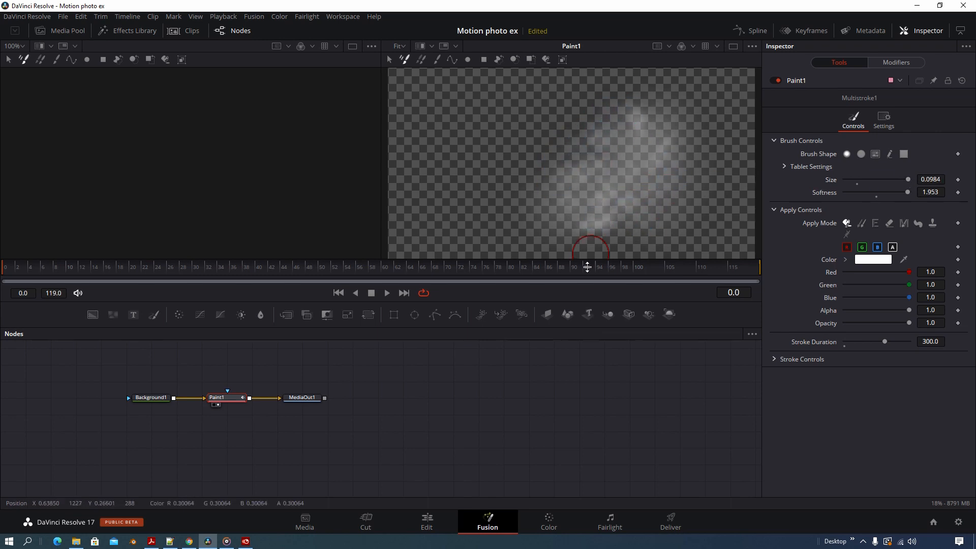
Back on the edit timeline, keyframe the Fusion composition at 01:00:12:01 with zoom X 1.070, zoom Y 1.890 and a lowered anchor point Y
left_click(432, 520)
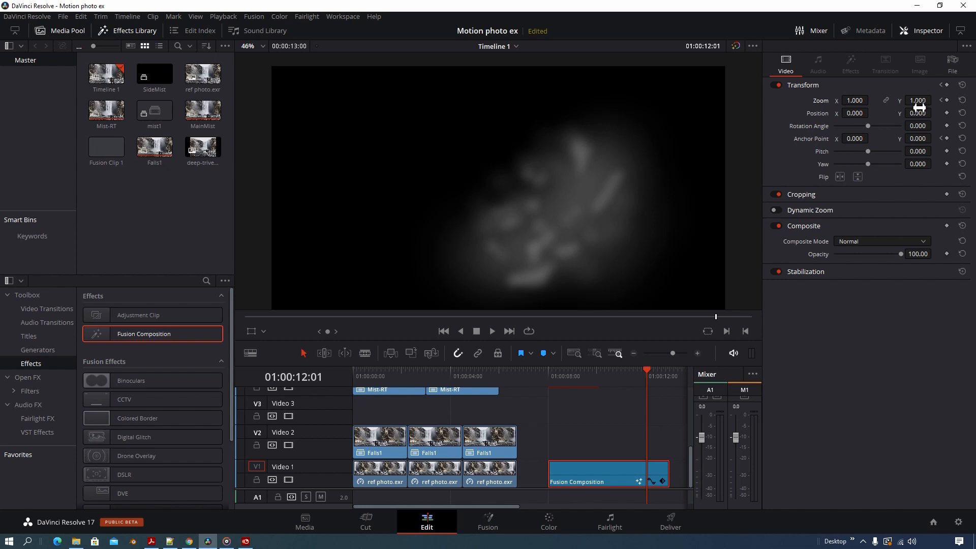
mouse_move(919, 107)
left_mouse_down()
mouse_move(949, 107)
mouse_move(935, 100)
left_mouse_up()
left_click_drag(865, 101, 872, 101)
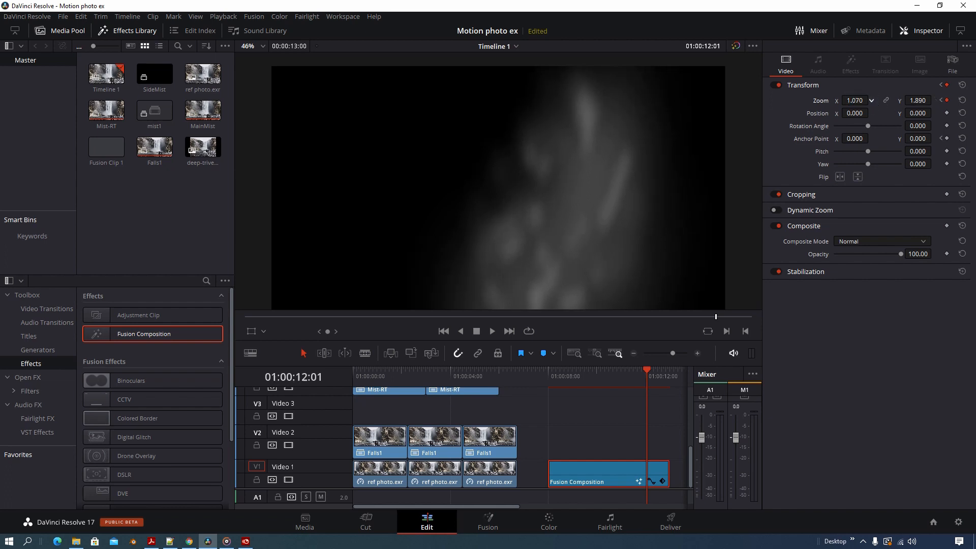
left_click_drag(923, 138, 895, 138)
Split the Fusion composition at 01:00:10:00 and delete the part after the cut
left_click_drag(629, 377, 581, 385)
left_click(365, 353)
left_click(597, 467)
left_click(303, 354)
left_click(665, 414)
left_click(633, 472)
key("Delete")
Copy the composition to Video 2 starting at 01:00:09:00 and to Video 3, with the latter split into halves at 01:00:08:00 and 01:00:10:00
left_click(571, 473)
left_click_drag(570, 472, 575, 414, "alt")
left_click_drag(570, 379, 573, 382)
left_click(568, 441)
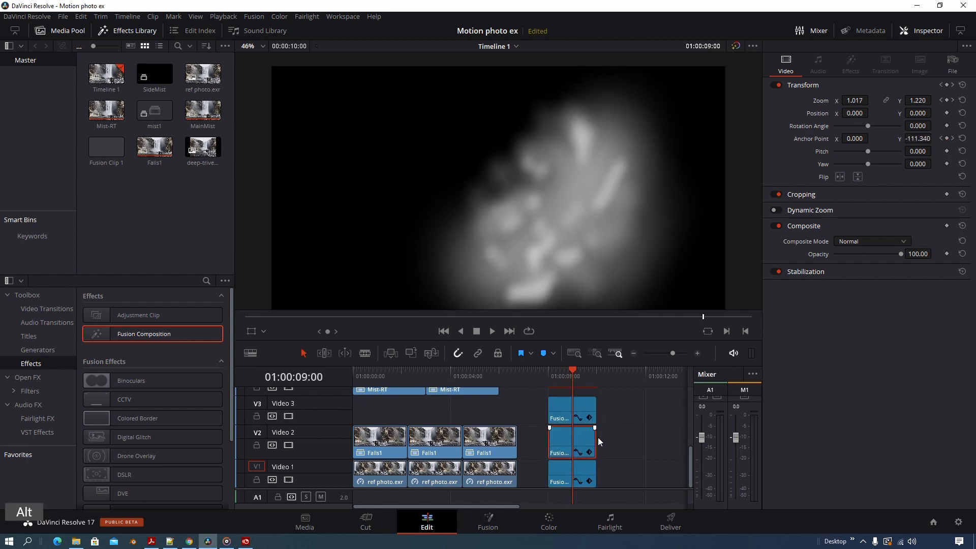
left_click_drag(598, 437, 595, 439, "alt")
key("ctrl+z")
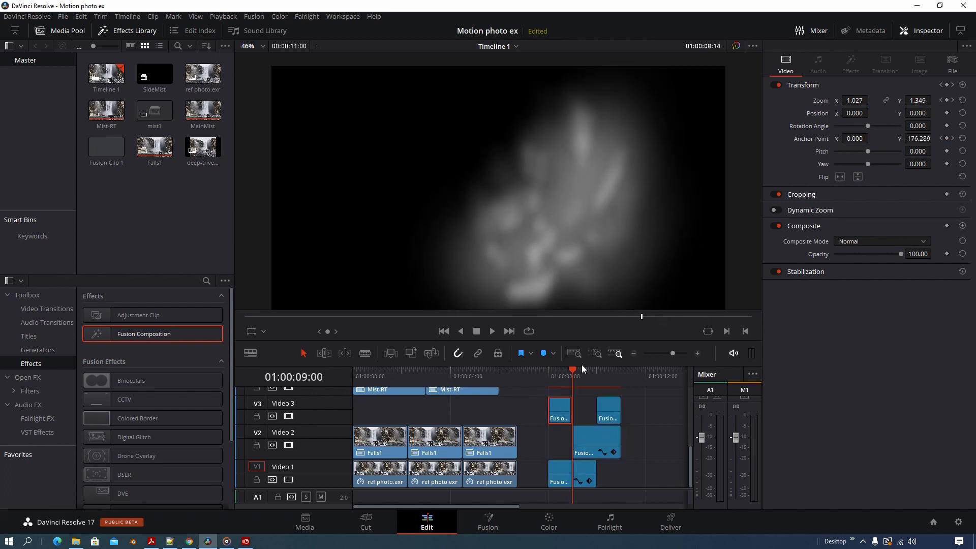
Add fade-ins and fade-outs to the staggered mist clips on Video 1 to Video 3 so that they crossfade, and scrub through the result
left_click_drag(556, 376, 573, 377)
left_click_drag(472, 462, 503, 462)
left_click_drag(518, 398, 505, 399)
left_click_drag(521, 427, 554, 427)
left_click_drag(567, 462, 528, 462)
left_click_drag(571, 398, 594, 399)
left_click_drag(616, 427, 577, 428)
left_click_drag(512, 374, 605, 399)
Combine the staggered mist clips on Video 1 to Video 3 into a compound clip named SideMist
left_click_drag(658, 475, 465, 392)
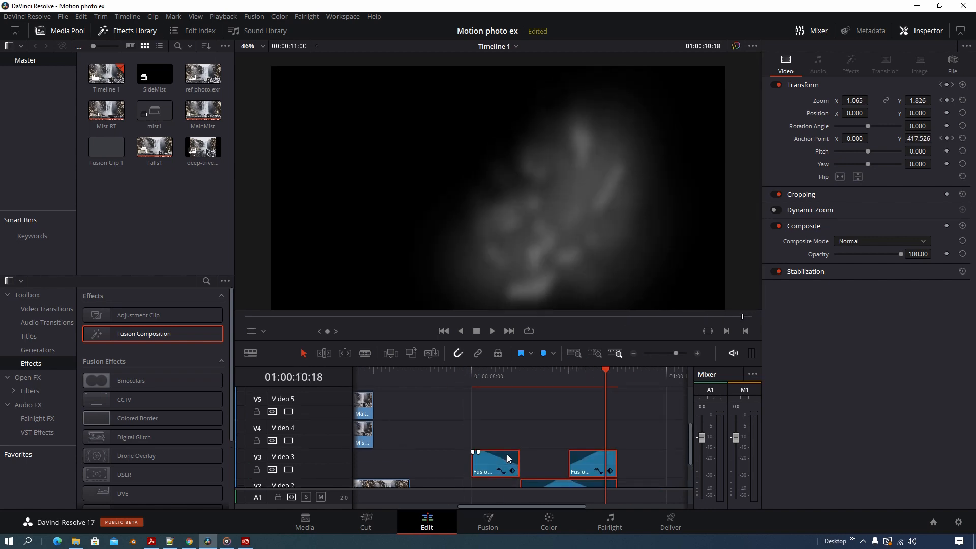
right_click(510, 458)
left_click(553, 292)
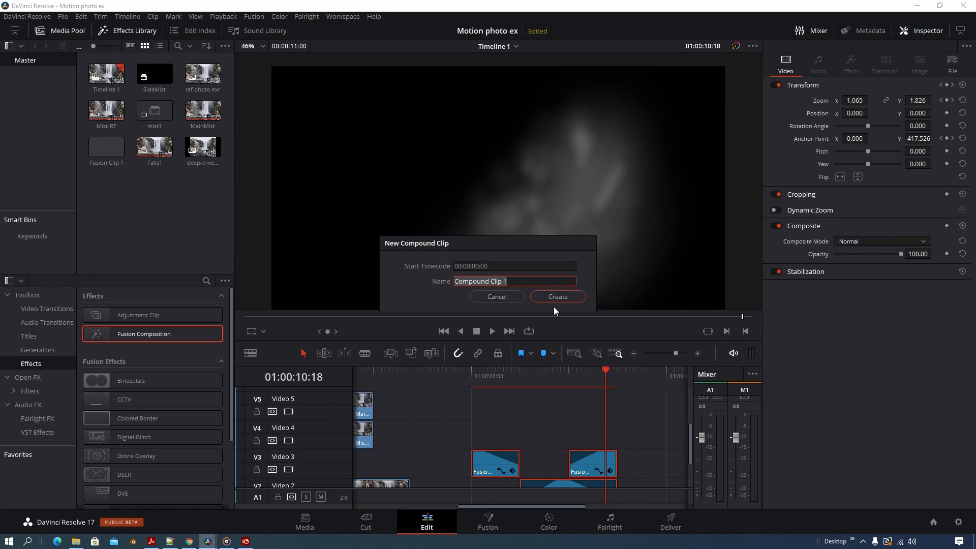
type("SudeN")
key("BackSpace")
key("BackSpace")
key("BackSpace")
key("BackSpace")
type("iseMist")
key("BackSpace")
key("BackSpace")
key("BackSpace")
key("BackSpace")
key("BackSpace")
key("BackSpace")
type("deM")
left_click(556, 297)
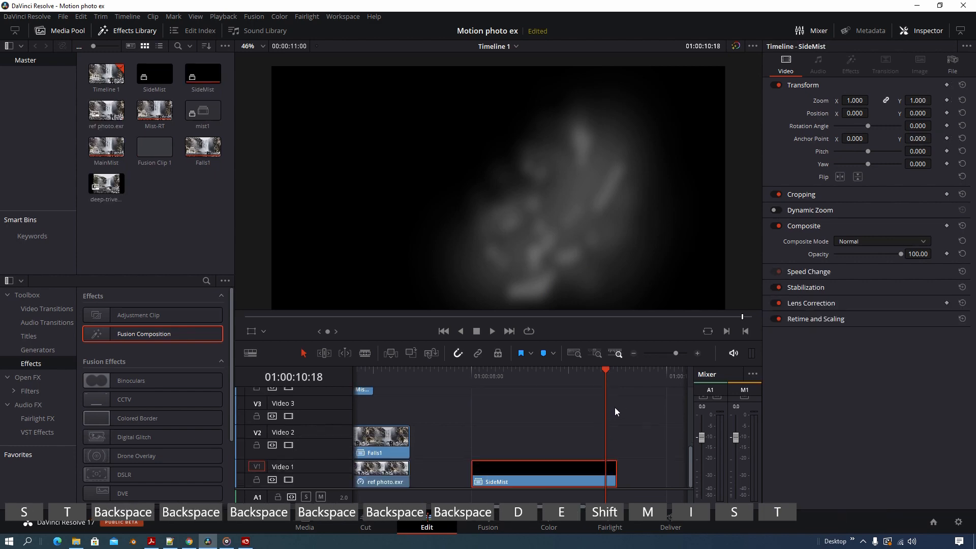
Move the SideMist compound clip to Video 3 at the timeline's start and scrub through it over the waterfall
left_click_drag(551, 472, 333, 413)
left_click(453, 373)
left_click(358, 376)
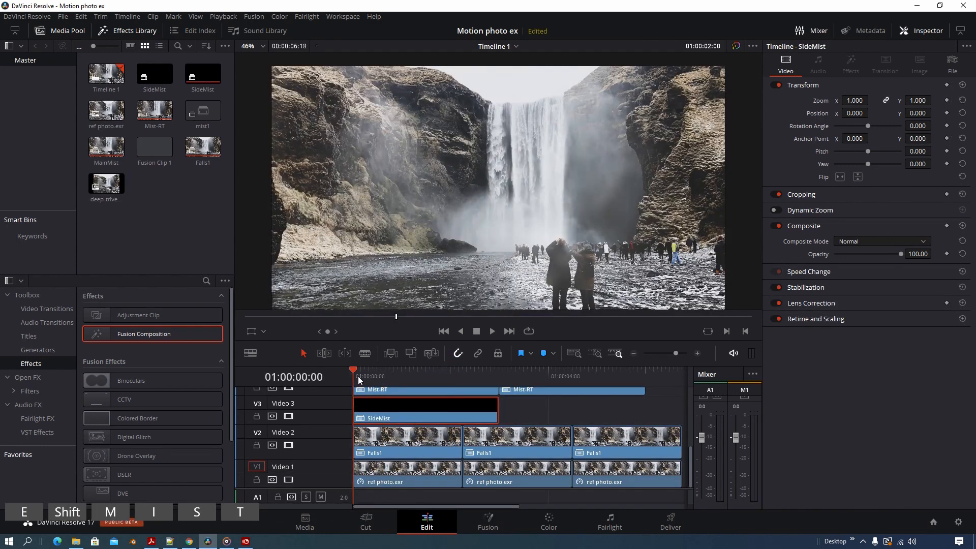
left_click_drag(358, 376, 405, 380)
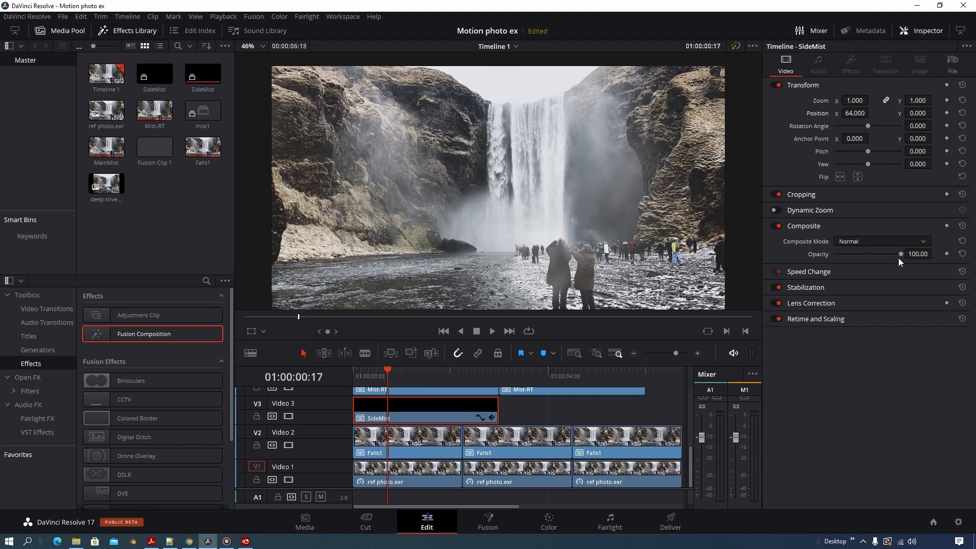
Set SideMist's opacity to 28.24 and position to X 4, Y -134, and add a second copy directly after it on Video 3
left_click_drag(901, 255, 896, 256)
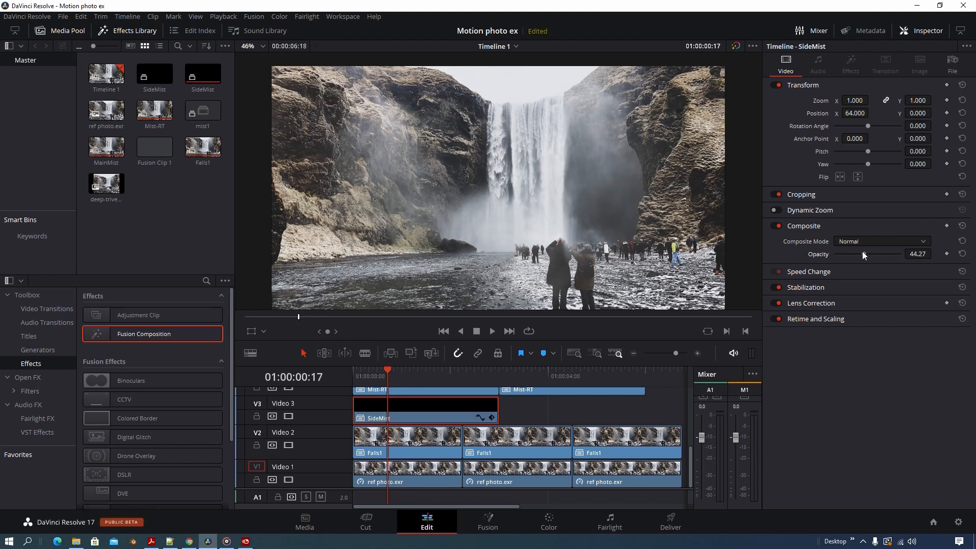
left_click_drag(862, 251, 853, 253)
left_click_drag(364, 373, 420, 376)
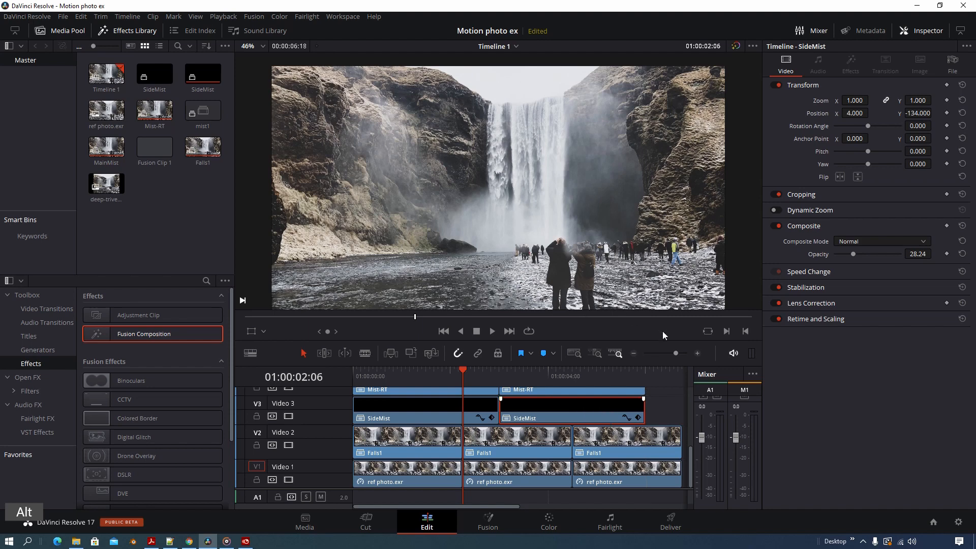
Place a copy of the first ref photo.exr clip at 01:00:08:00 on Video 1 and move the playhead to its start
left_click(635, 355)
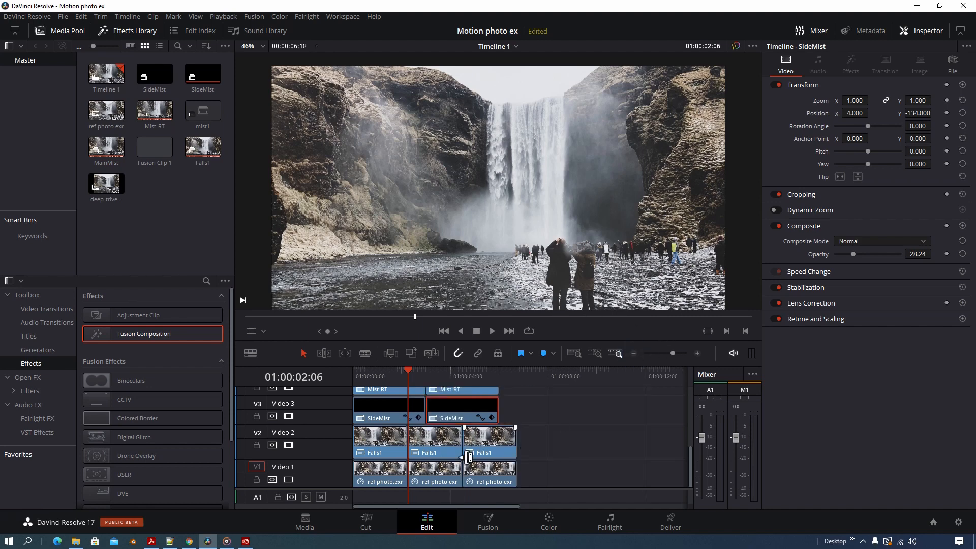
left_click(590, 441)
left_click(373, 480)
left_click_drag(373, 481, 574, 471)
left_click(546, 374)
key("Right")
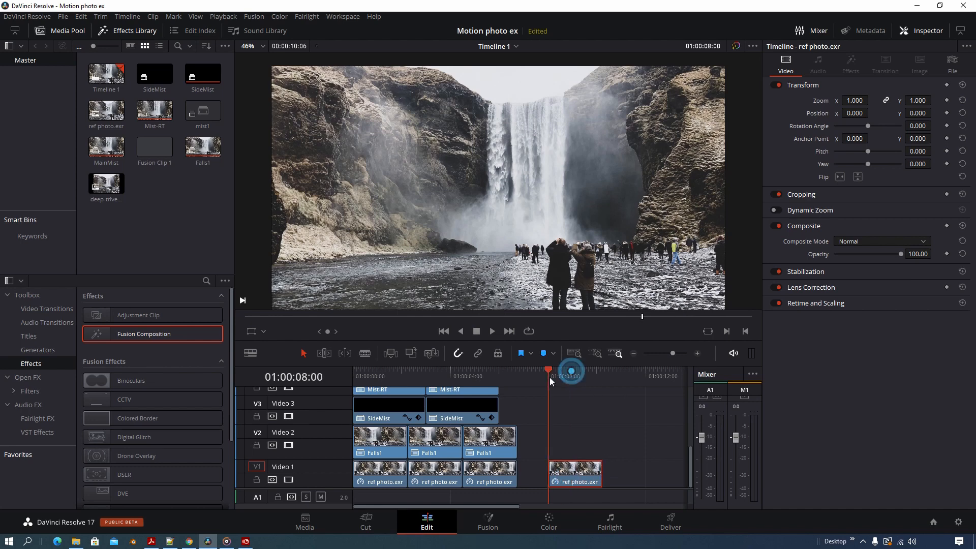
Extend the separate ref photo.exr clip on Video 1 to 01:00:12:00 and open it in Fusion
left_click_drag(550, 377, 646, 391)
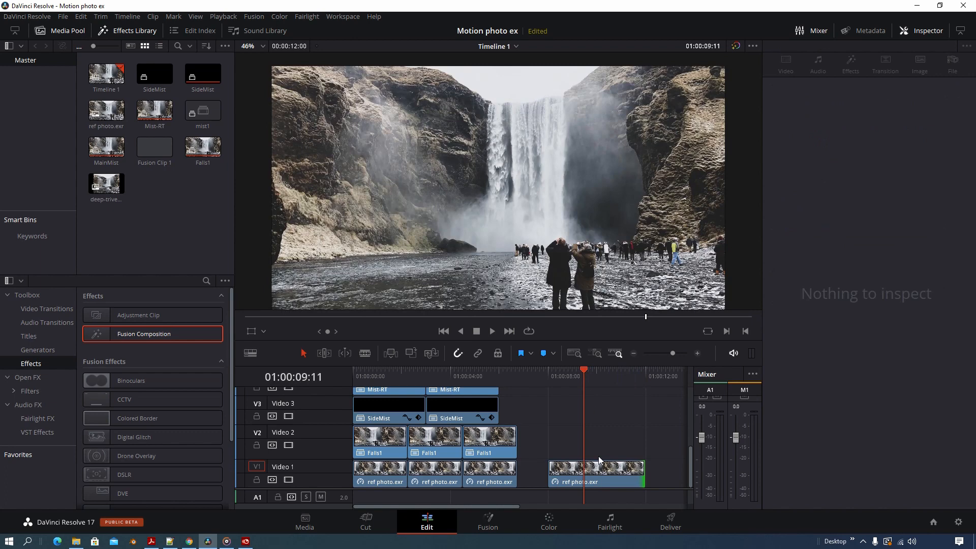
left_click(574, 475)
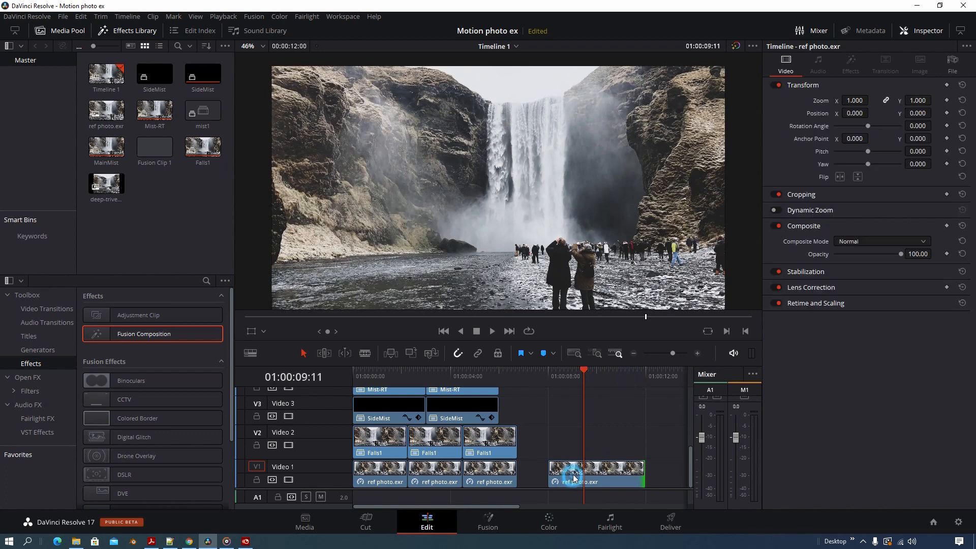
right_click(573, 478)
left_click(618, 335)
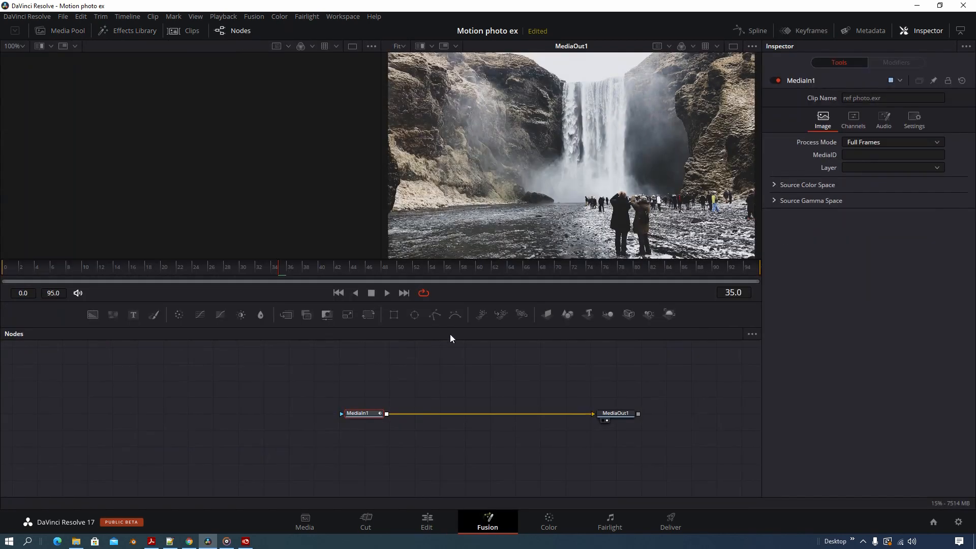
Add a Polygon mask to MediaIn1 and enable Apply Mask Inverted to keep the image visible
left_click_drag(435, 317, 353, 414)
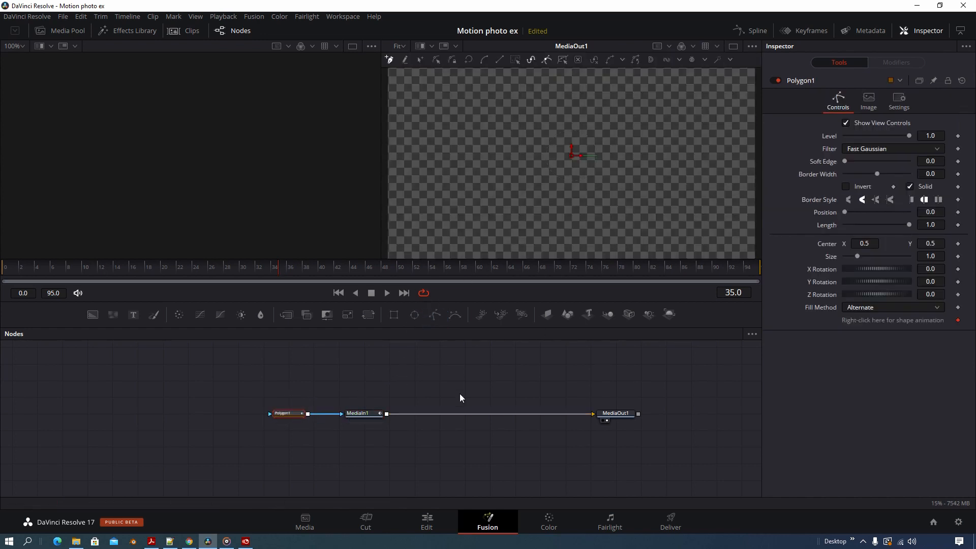
left_click(376, 416)
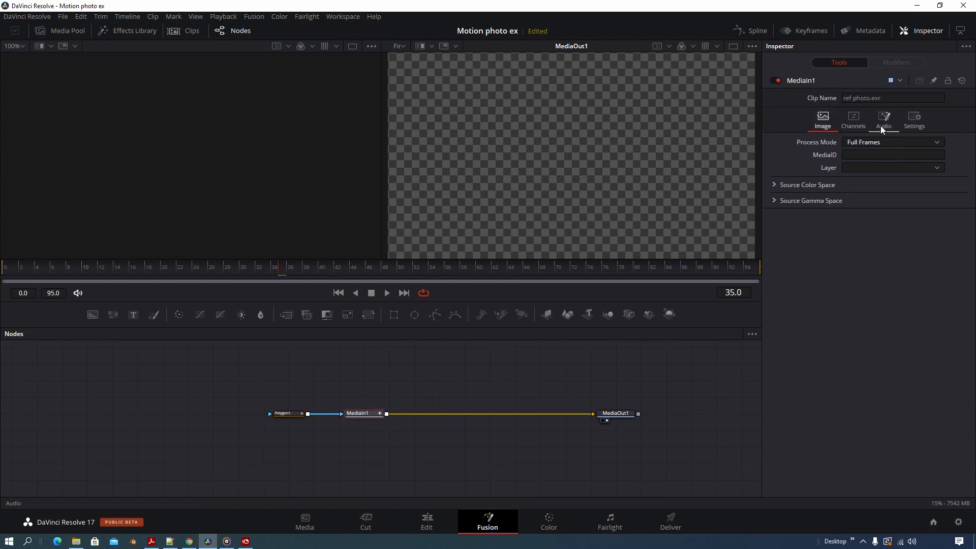
left_click(915, 117)
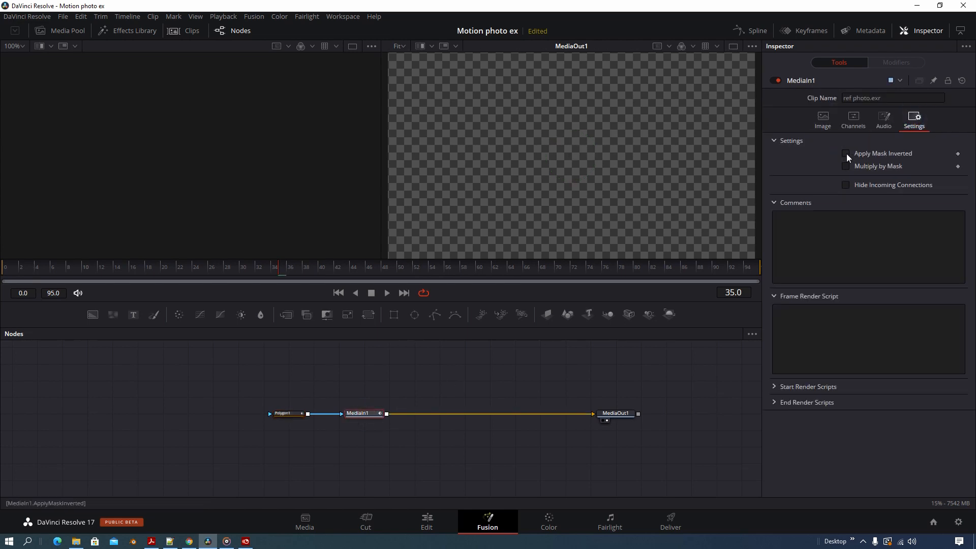
Set the Polygon mask's soft edge to about 0.0079 and trace its first points over the dark rock on the far shore
left_click(283, 413)
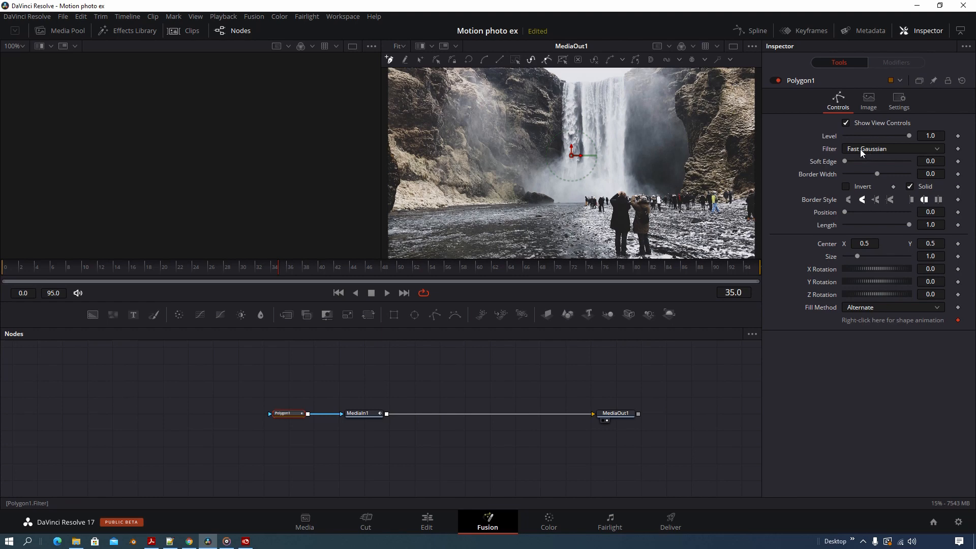
left_click_drag(846, 160, 849, 160)
scroll(512, 203, "up", 2)
left_click(482, 226)
left_click(504, 225)
left_click(520, 226)
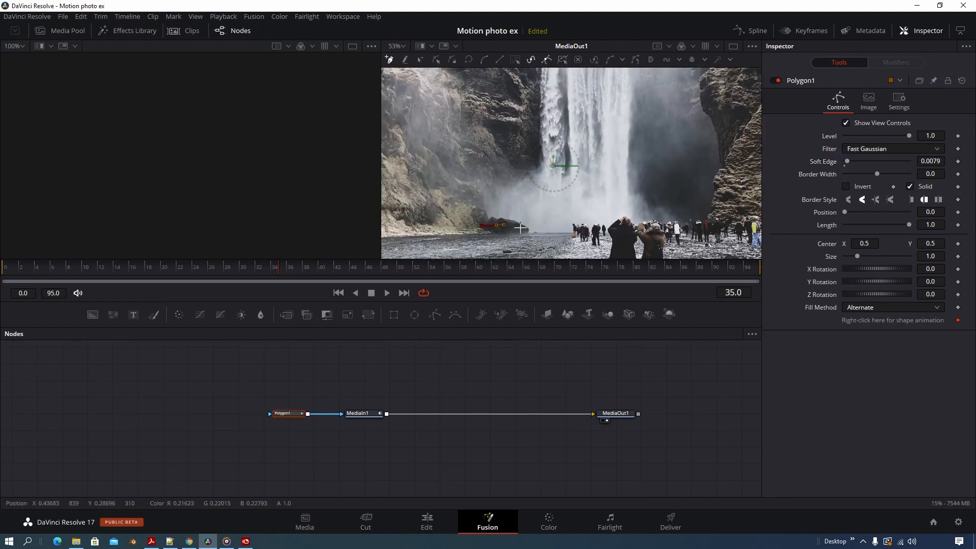
left_click(528, 231)
Continue the mask outline along the waterline below the falls and up over the first group of people
scroll(530, 233, "up", 2)
left_click(526, 232)
left_click(599, 235)
left_click(610, 231)
left_click(611, 223)
left_click(611, 212)
left_click(619, 208)
left_click(626, 211)
left_click(638, 211)
left_click(647, 211)
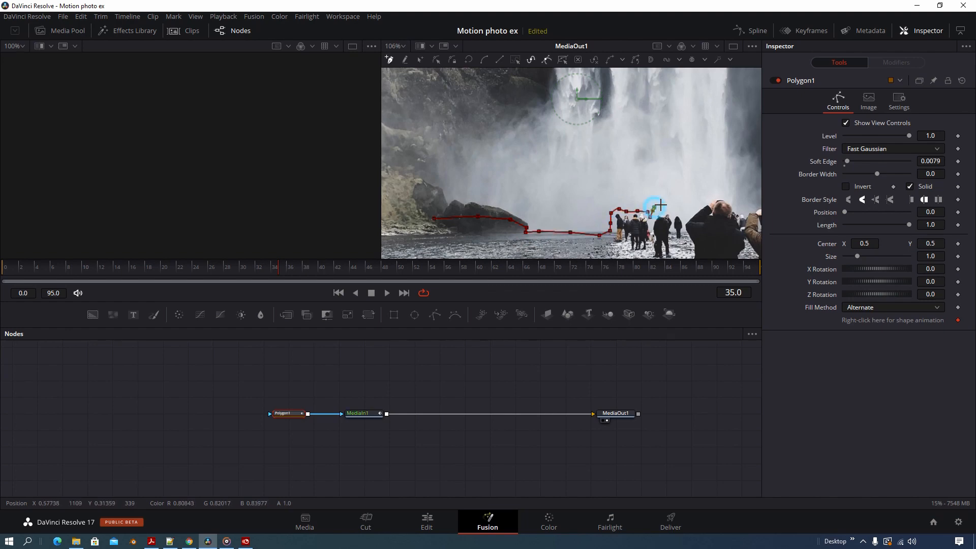
Trace the mask outline over the heads of the foreground couple and the crowd to the base of the right cliff
left_click_drag(520, 204, 503, 212)
left_click(543, 206)
left_click(559, 204)
left_click(572, 200)
left_click(586, 205)
left_click(601, 206)
left_click(618, 206)
left_click(631, 212)
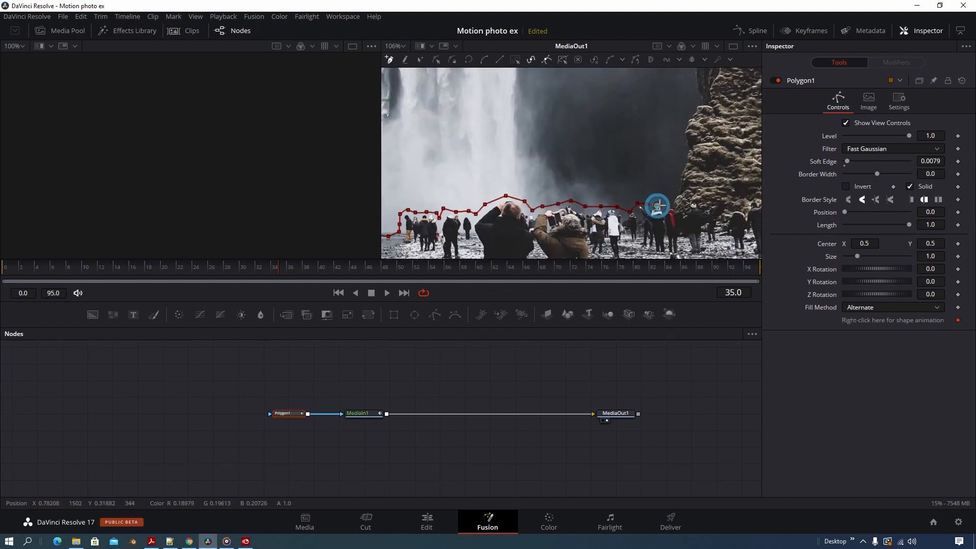
Trace the mask outline up the inner edge of the right cliff
left_click(654, 123)
left_click_drag(656, 91, 600, 184)
left_click(586, 129)
left_click(590, 177)
left_click(589, 157)
left_click(593, 139)
left_click(603, 129)
left_click(620, 125)
Route the mask outline outside the image around its lower edge and close it along the left riverbank
scroll(656, 176, "down", 5)
left_click_drag(656, 176, 645, 96)
left_click(522, 212)
left_click(405, 212)
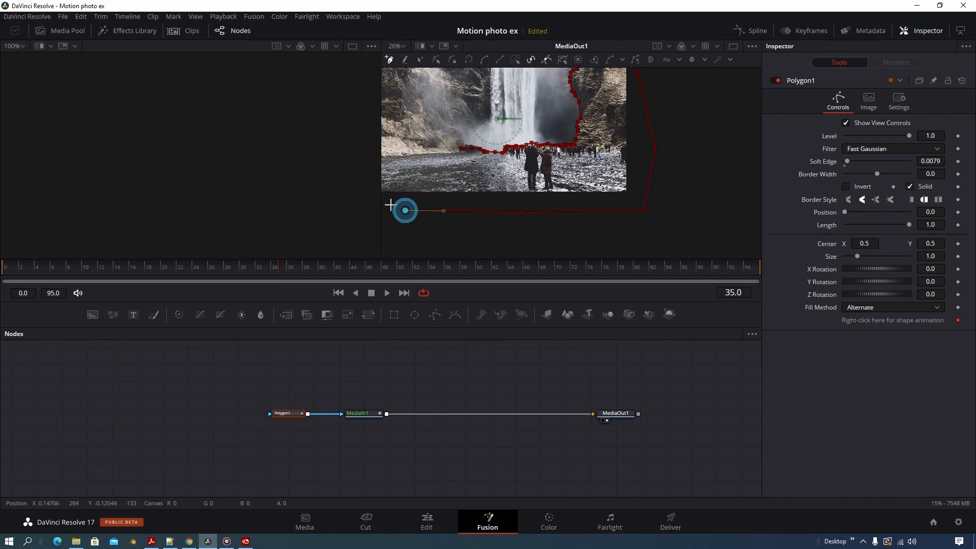
left_click_drag(407, 201, 581, 229)
left_click(532, 242)
left_click(520, 214)
left_click(529, 181)
left_click(573, 151)
left_click(609, 174)
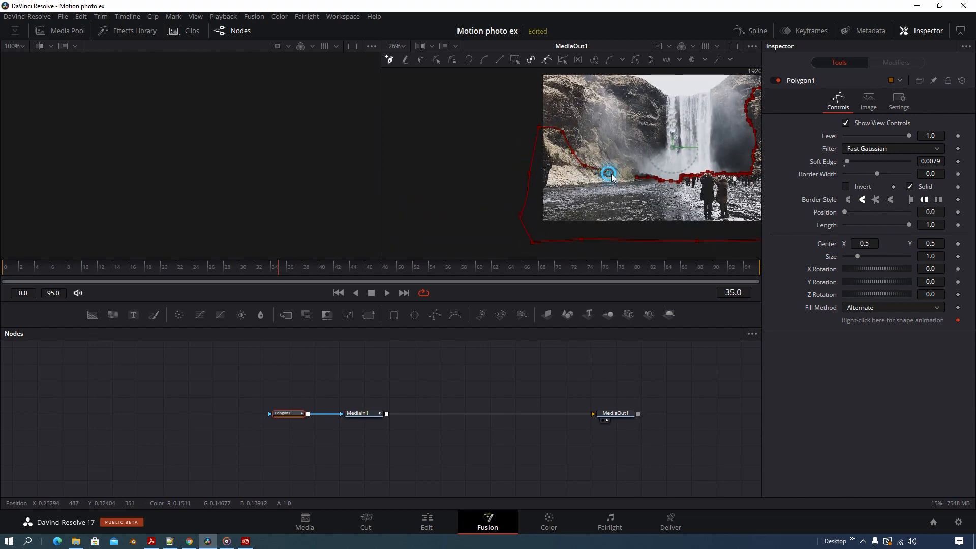
left_click(635, 179)
Turn off Apply Mask Inverted on MediaIn1 and inspect the mask edge near the shoreline
scroll(532, 189, "up", 5)
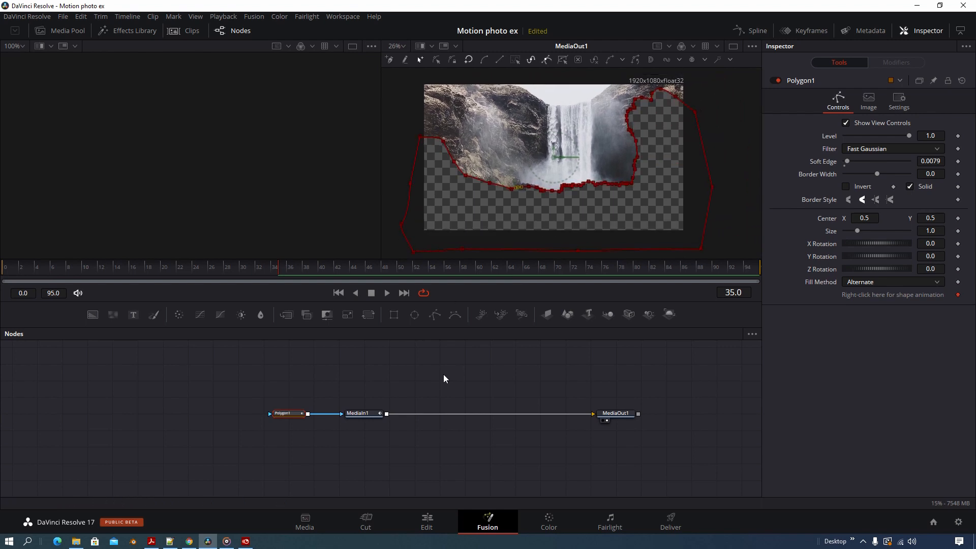
left_click(357, 413)
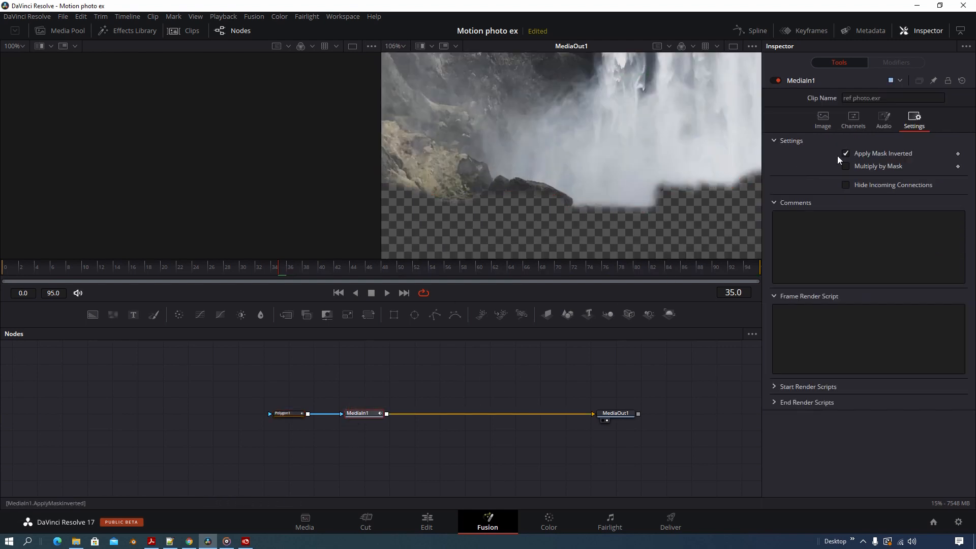
left_click(844, 152)
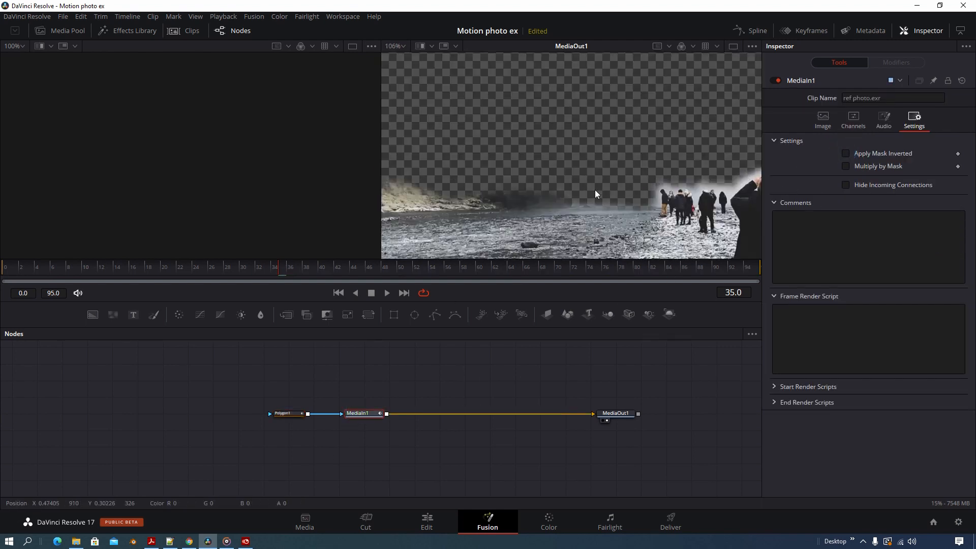
scroll(525, 201, "up", 8)
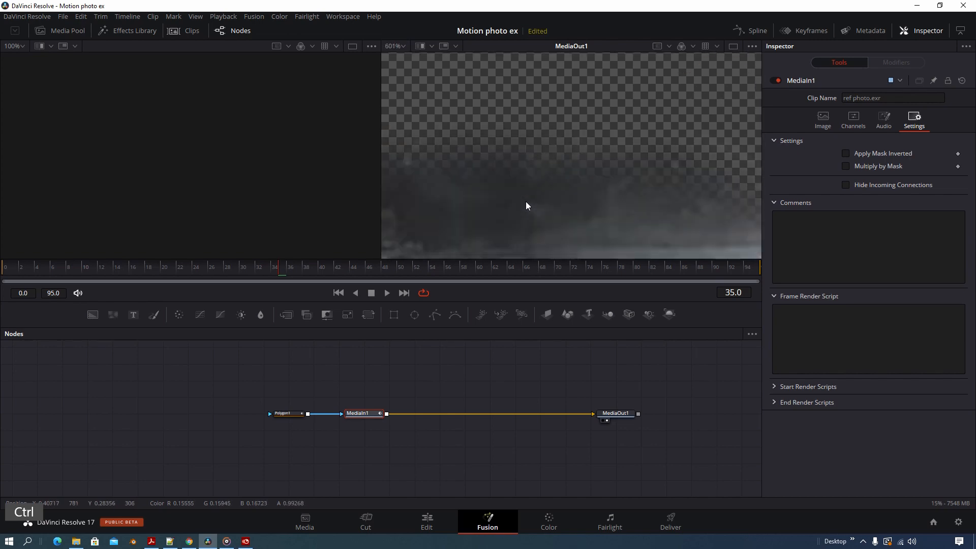
scroll(525, 202, "down", 8)
Set the Polygon mask's soft edge to 0.0268 and adjust its points closer to the crowd's heads
left_click(286, 414)
left_click_drag(852, 161, 853, 161)
scroll(575, 216, "up", 6)
left_click(575, 191)
left_click(690, 161)
left_click_drag(676, 196, 422, 224)
left_click(695, 197)
left_click_drag(704, 203, 491, 201)
left_click(654, 199)
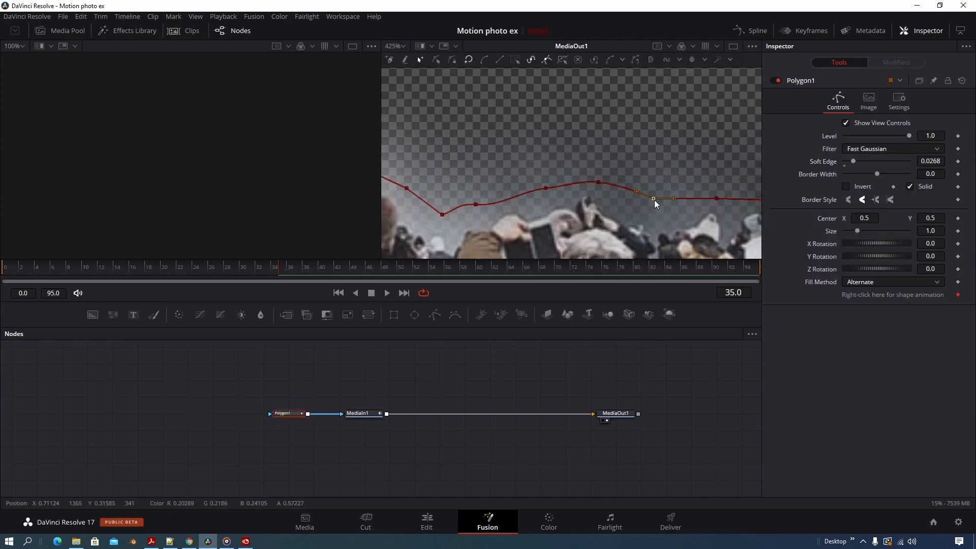
left_click_drag(655, 201, 655, 217)
Refine the mask points above the rest of the crowd up to the base of the right cliff
left_click_drag(722, 216, 522, 186)
left_click(607, 186)
left_click(701, 167)
left_click_drag(703, 169, 549, 193)
left_click(629, 196)
left_click(662, 163)
scroll(666, 150, "down", 2)
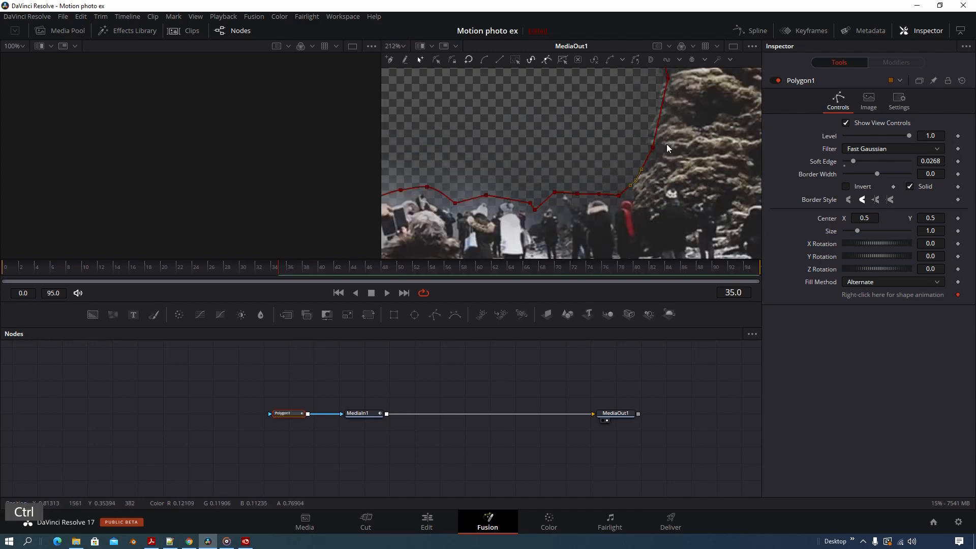
Refine the mask points up the right cliff edge and check the outline along the far shoreline
left_click_drag(669, 78, 606, 203)
left_click(606, 202)
left_click_drag(674, 100, 530, 146)
left_click(529, 145)
left_click_drag(529, 104, 556, 175)
left_click_drag(615, 77, 603, 146)
scroll(603, 167, "down", 3)
scroll(559, 223, "up", 2)
left_click_drag(492, 190, 595, 238)
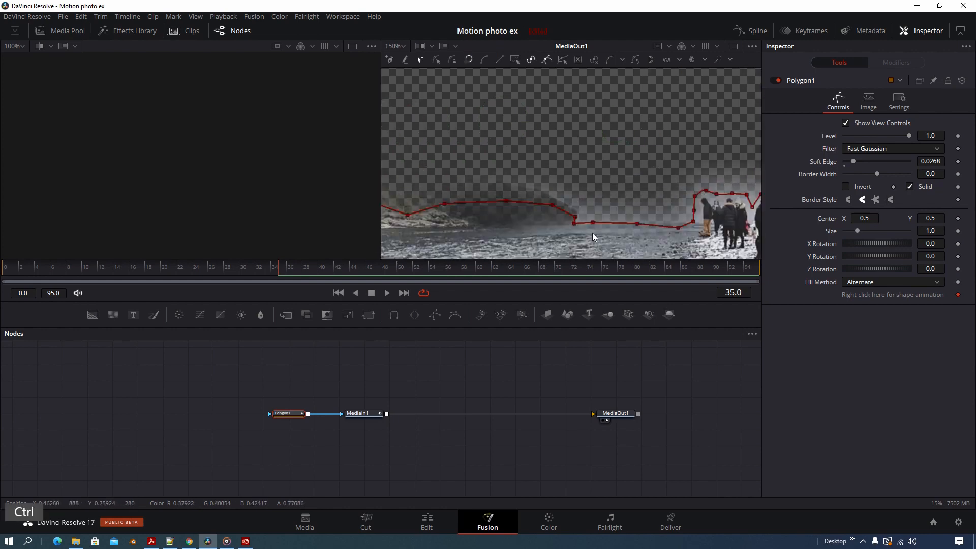
scroll(577, 217, "down", 3)
Return to the Edit page and move the masked ref photo.exr clip above the other layers at the timeline's start
key("shift+4")
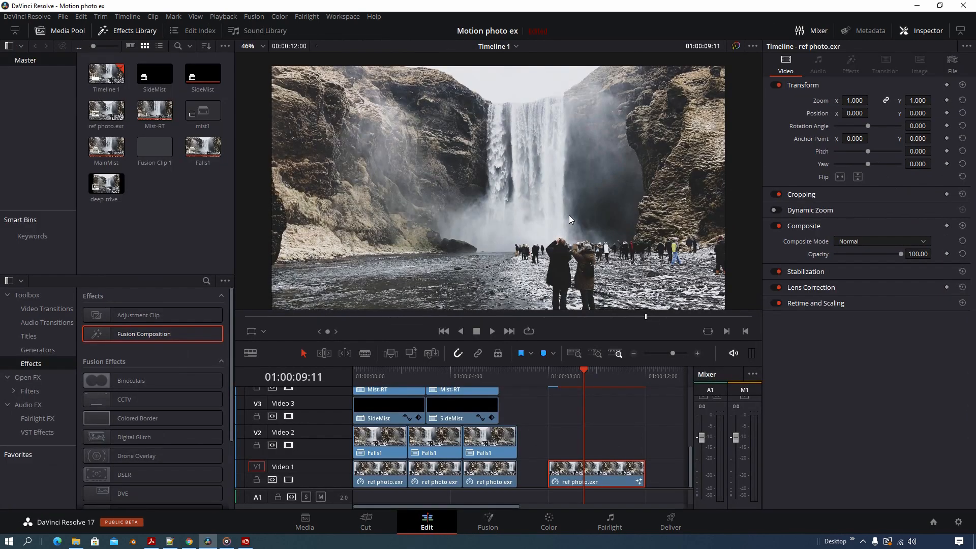
left_click_drag(583, 429, 583, 394)
left_click_drag(551, 431, 360, 416)
left_click_drag(387, 373, 413, 389)
left_click_drag(450, 423, 499, 423)
left_click_drag(466, 383, 427, 385)
Extend the masked ref photo.exr clip on Video 6 to 9 seconds, level with the end of the Video 5 clips
scroll(499, 438, "down", 3)
scroll(498, 438, "right", 3)
scroll(506, 450, "left", 2)
scroll(509, 452, "up", 2)
left_click_drag(497, 444, 502, 413)
scroll(590, 414, "down", 3)
scroll(591, 414, "left", 1)
scroll(590, 414, "up", 1)
left_click_drag(452, 433, 526, 431)
scroll(570, 432, "down", 2)
left_click_drag(530, 475, 532, 438)
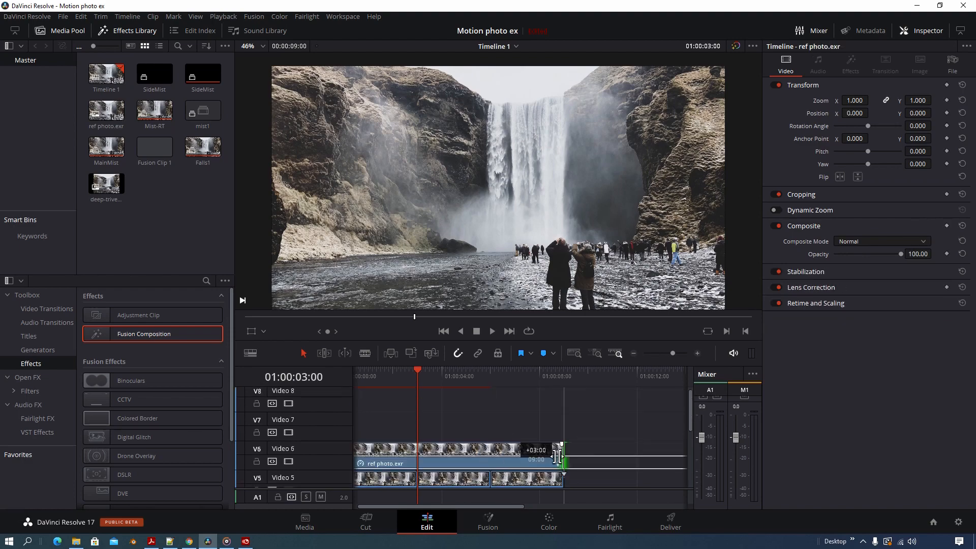